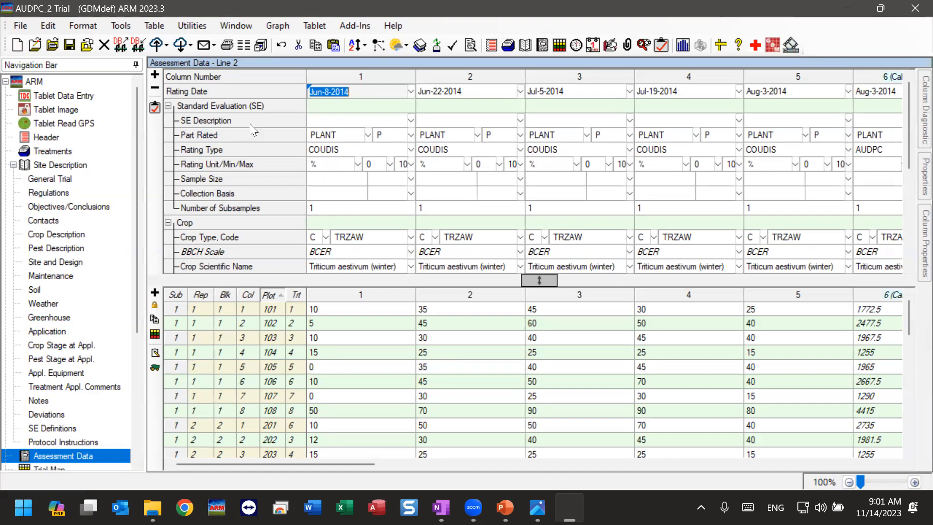
# Step: Open the Print Reports window, look through the Protocol report list, and expand the Trial reports instead
pyautogui.click(16, 24)
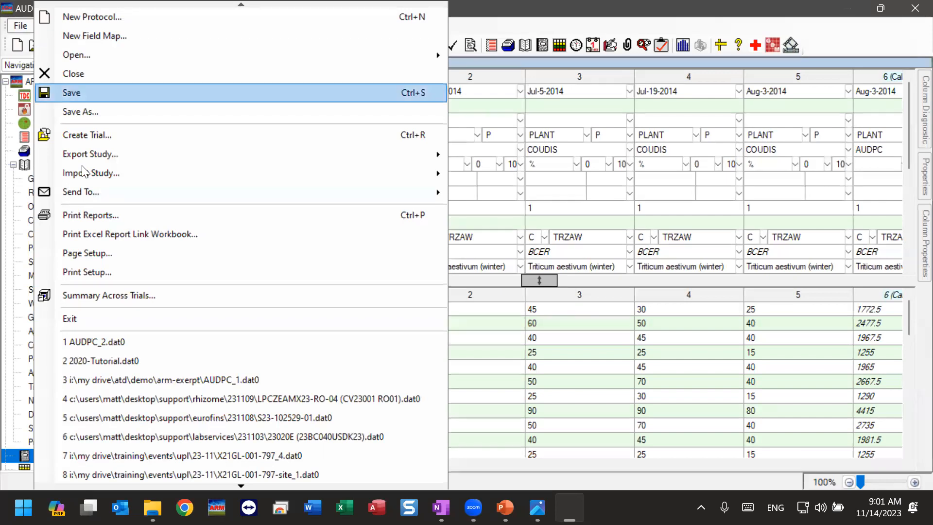
pyautogui.click(108, 215)
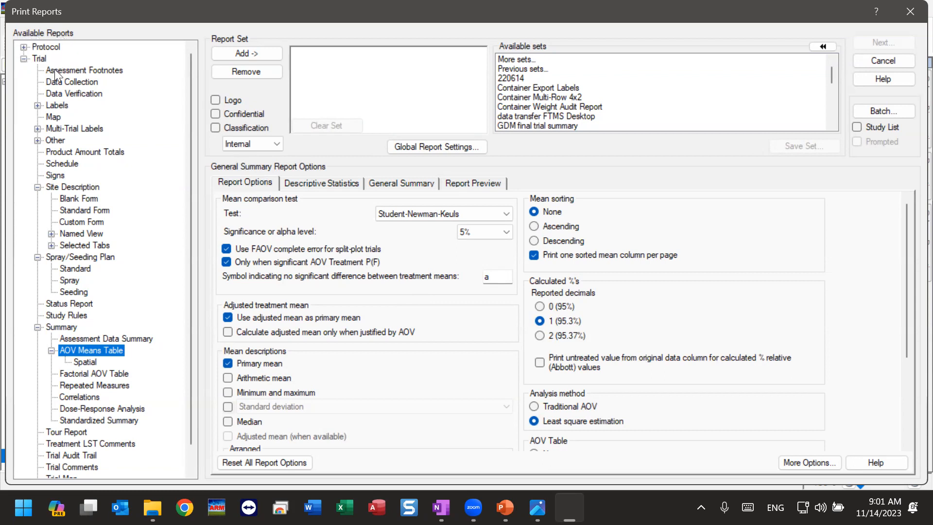
pyautogui.click(24, 59)
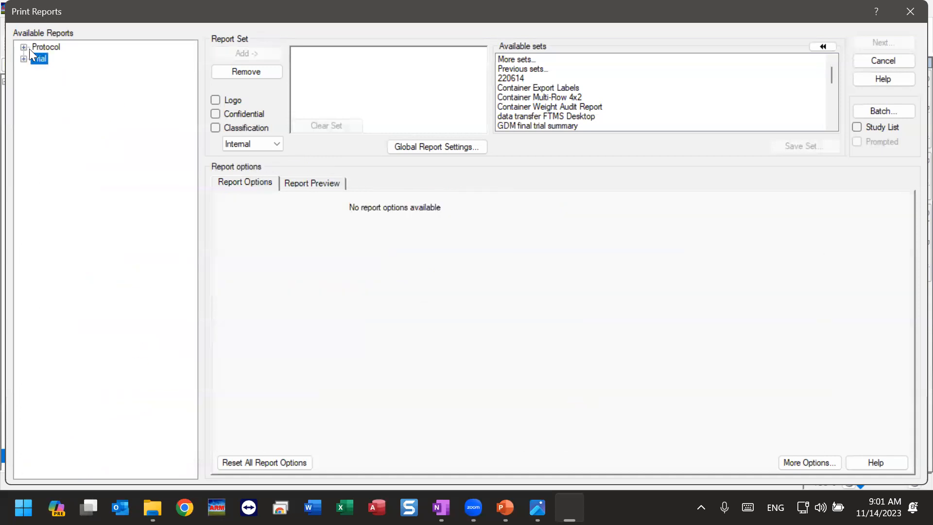
pyautogui.click(24, 47)
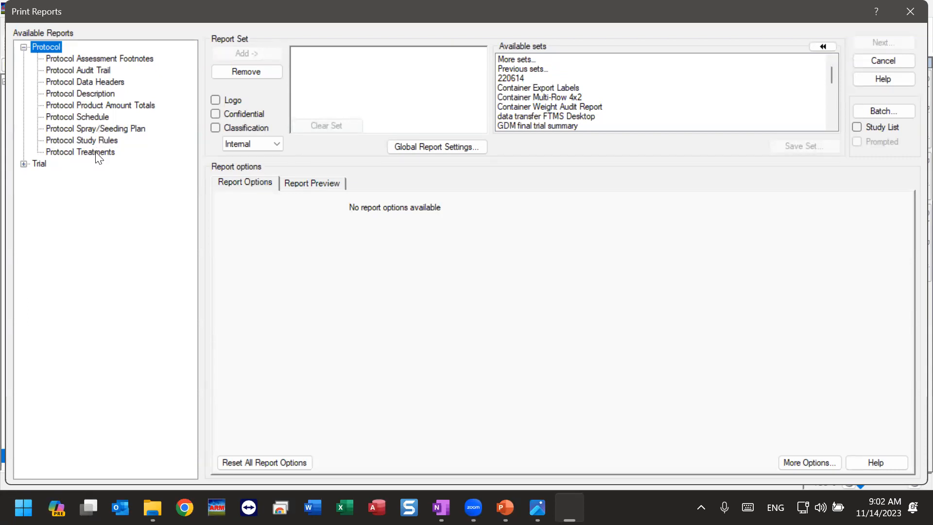
pyautogui.click(23, 47)
pyautogui.click(23, 59)
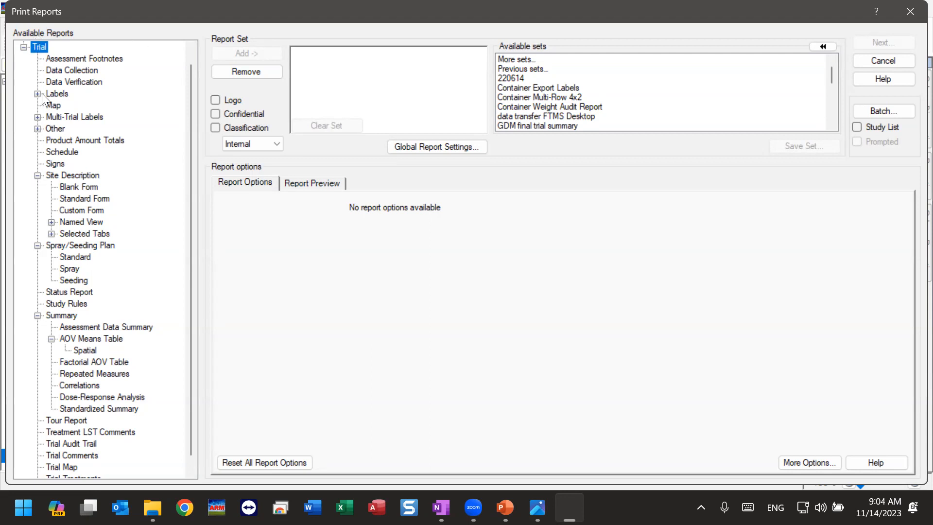
# Step: Look at the options of the Data Collection, Data Verification and Assessment Footnotes trial reports, ending on Data Collection
pyautogui.click(53, 70)
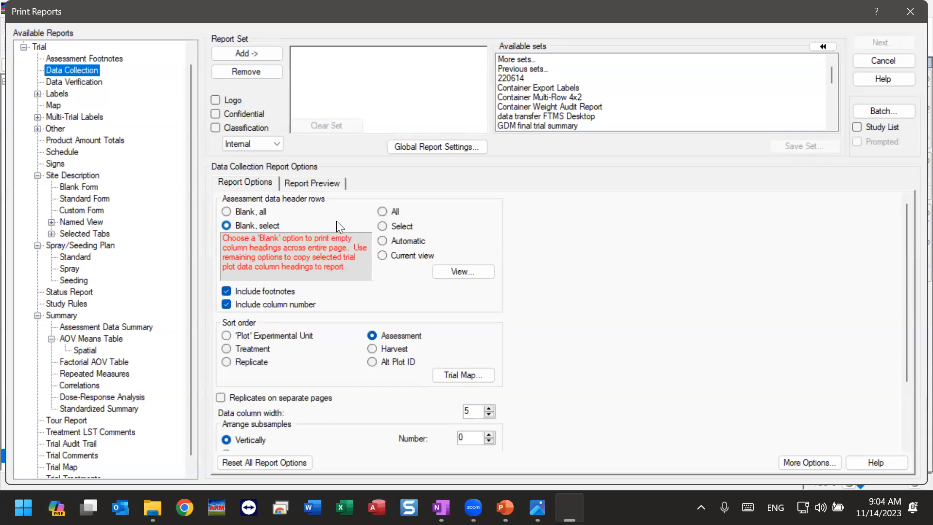
pyautogui.click(63, 81)
pyautogui.click(72, 61)
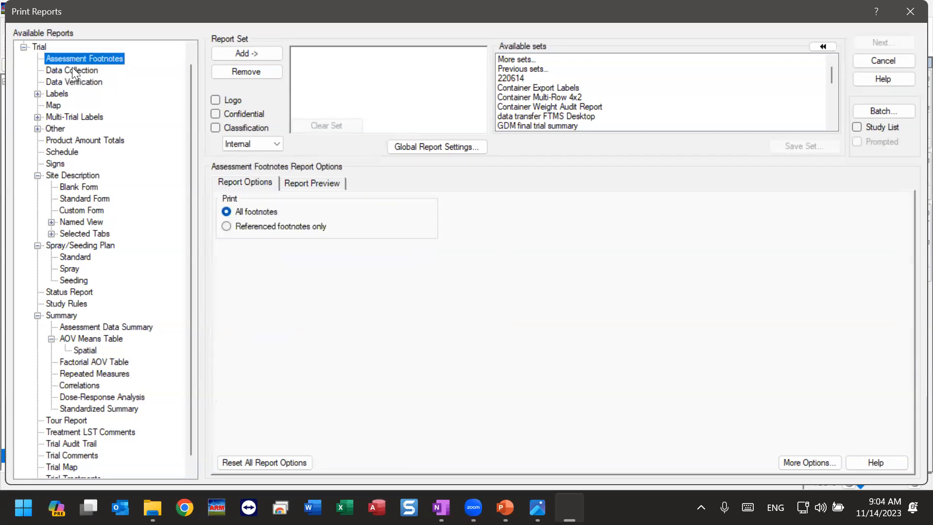
pyautogui.click(71, 72)
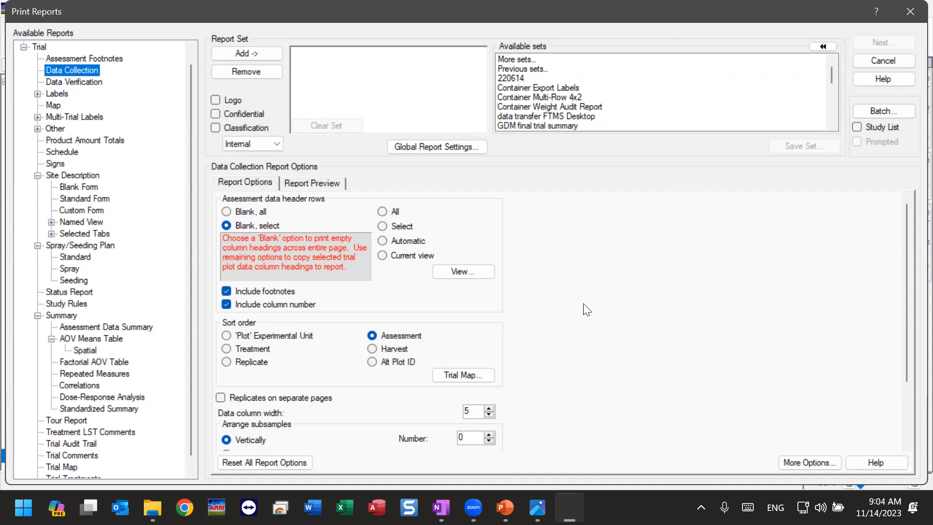
# Step: Preview the Data Collection report enlarged to 125% and bring the full page width into view
pyautogui.click(237, 184)
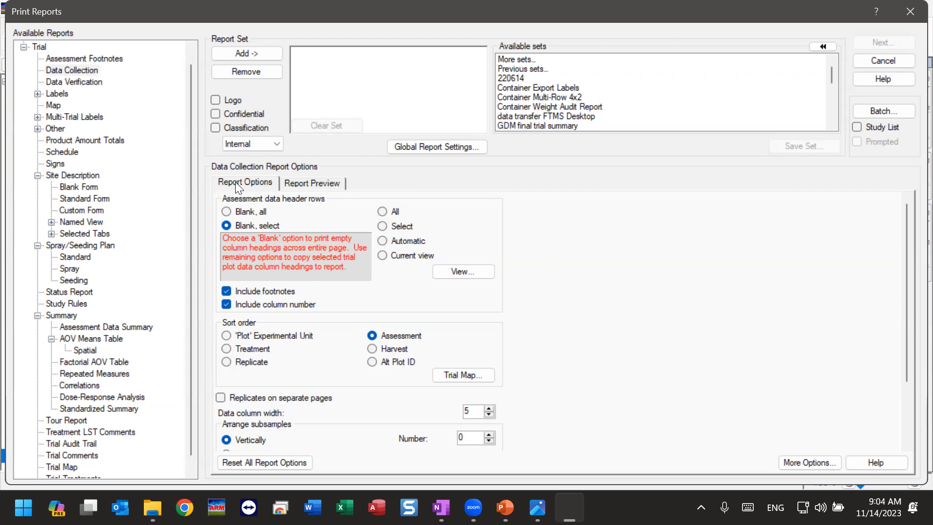
pyautogui.click(300, 186)
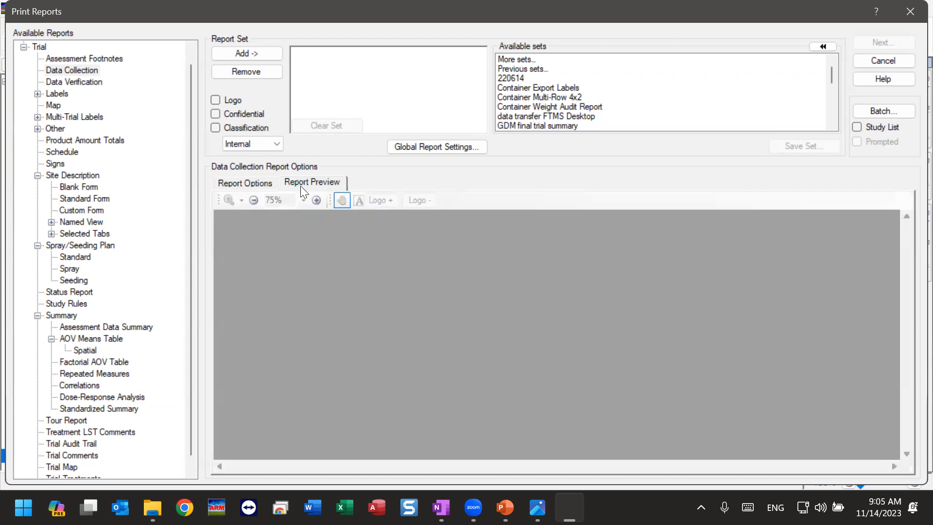
pyautogui.click(318, 200)
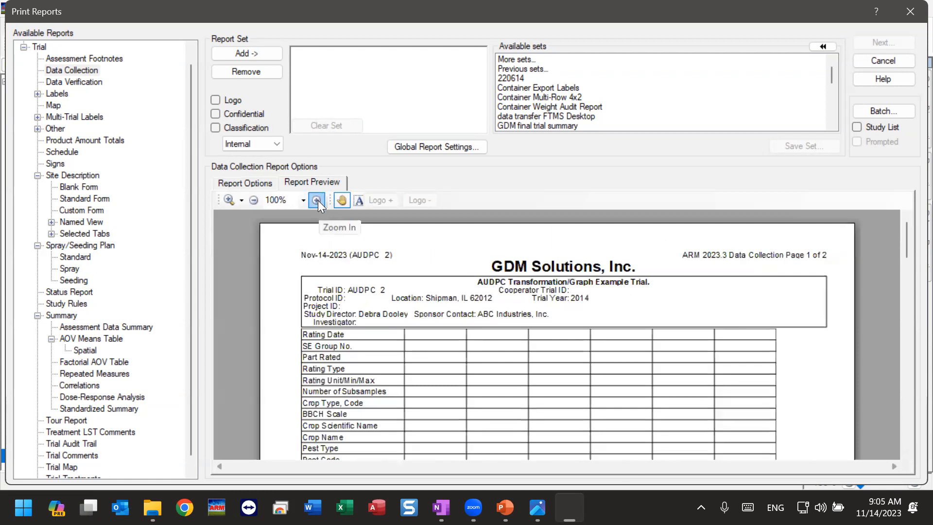
pyautogui.click(318, 200)
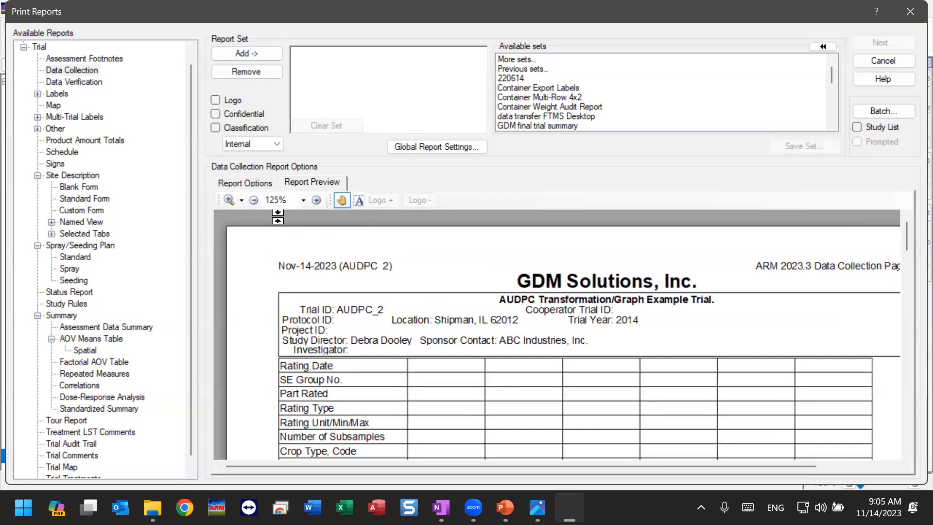
pyautogui.moveTo(416, 351); pyautogui.dragTo(373, 361)
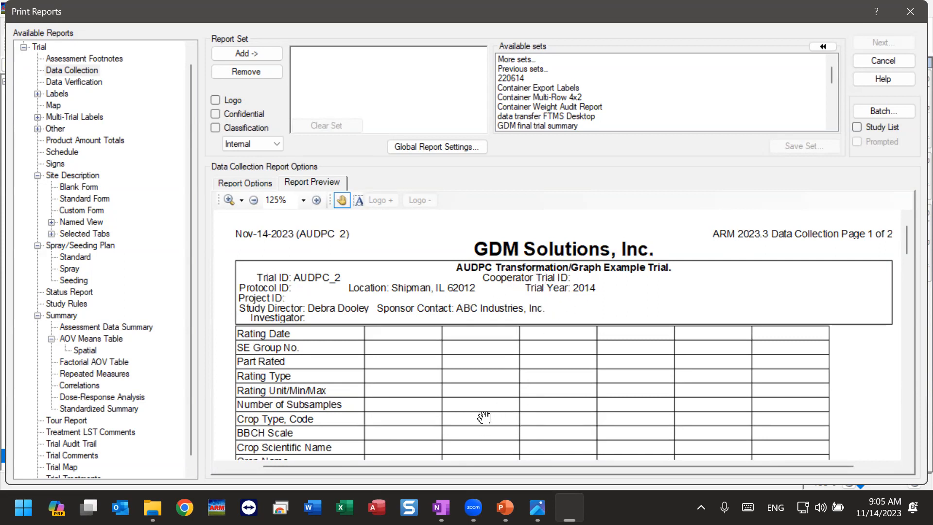
# Step: Examine the trial information and the blank assessment header rows in the Data Collection preview
pyautogui.scroll(-3, 483, 418)
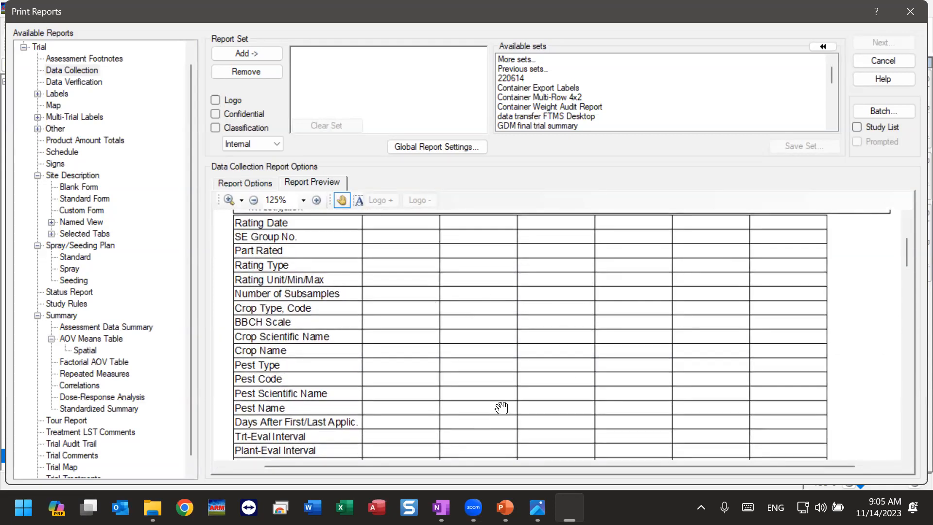
pyautogui.scroll(3, 583, 371)
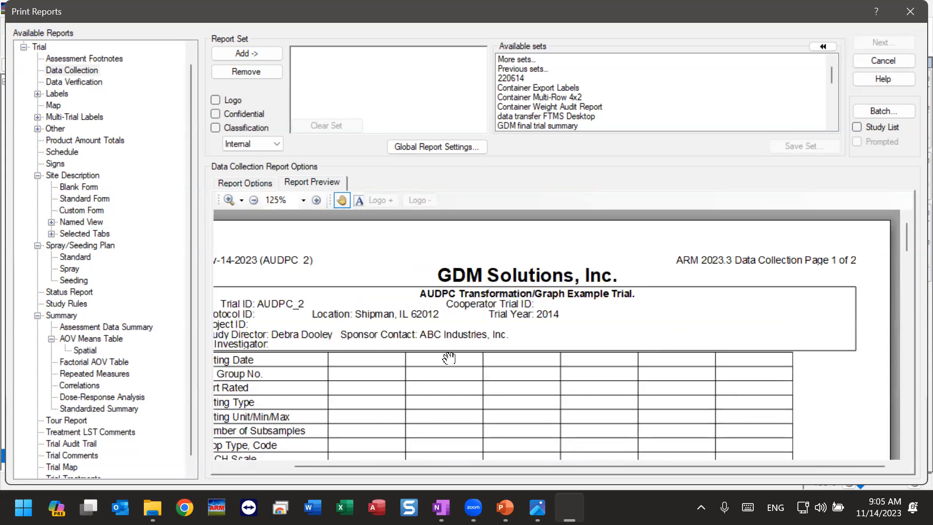
pyautogui.moveTo(364, 366); pyautogui.dragTo(426, 332)
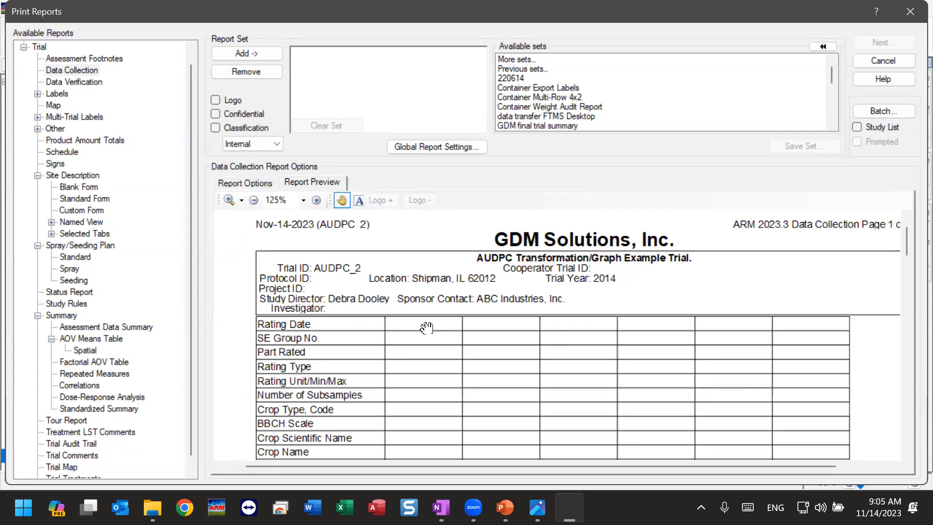
pyautogui.moveTo(392, 417); pyautogui.dragTo(378, 316)
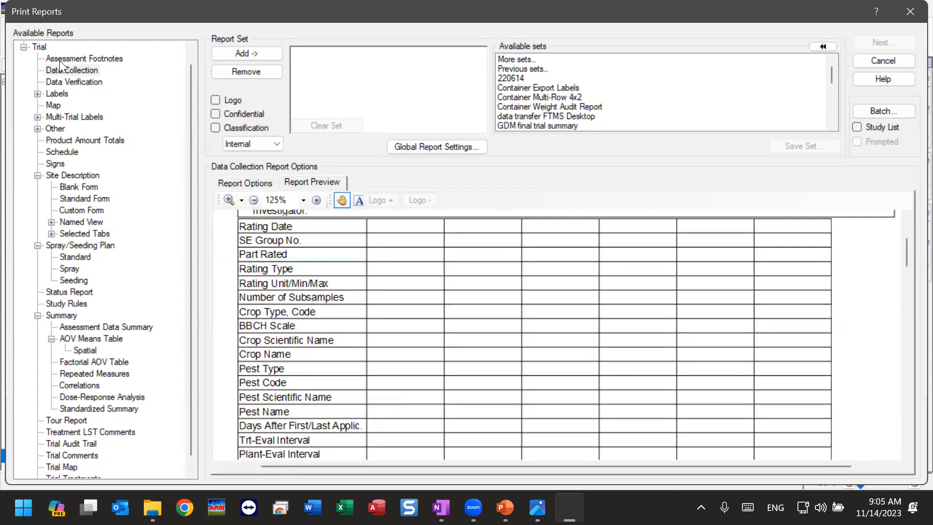
pyautogui.click(60, 71)
pyautogui.moveTo(462, 388); pyautogui.dragTo(479, 481)
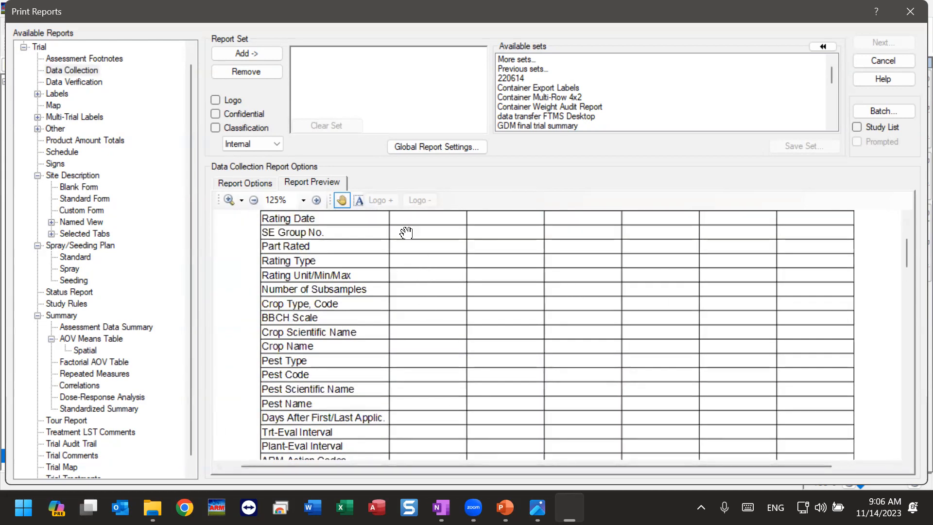
# Step: Examine the blank plot rows of the Data Collection report through its second page and return to the first page
pyautogui.scroll(-5, 414, 358)
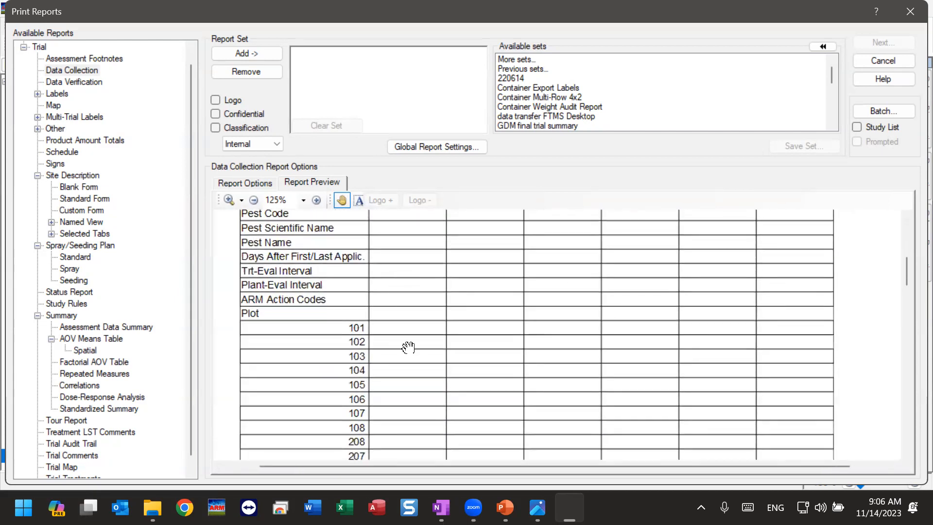
pyautogui.scroll(-3, 408, 354)
pyautogui.scroll(2, 409, 360)
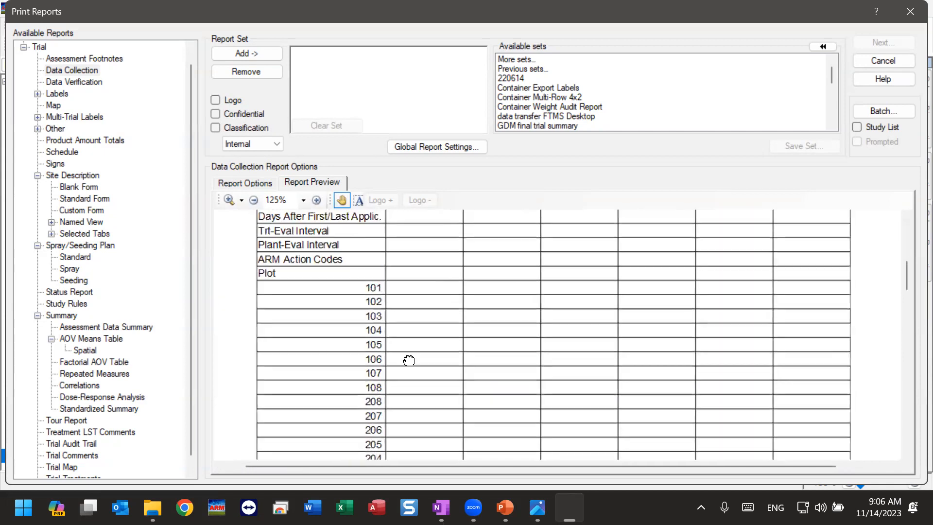
pyautogui.scroll(5, 409, 360)
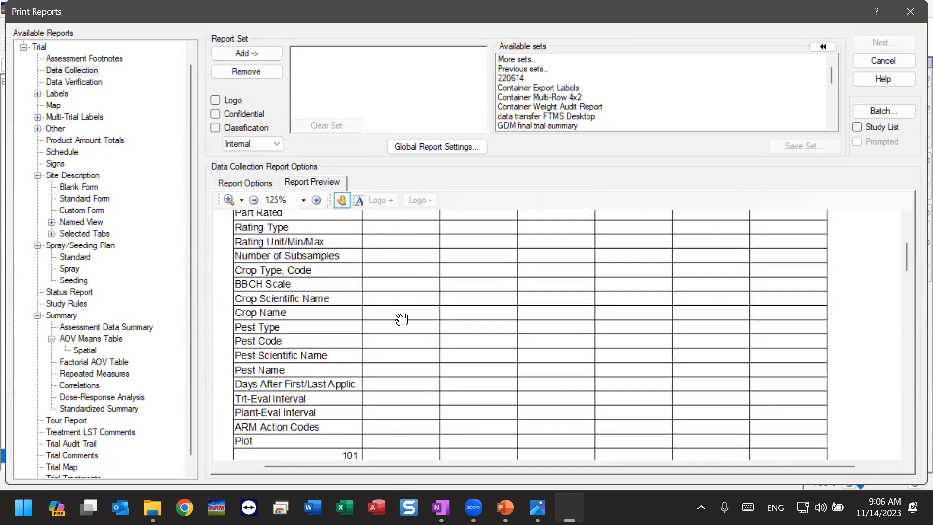
pyautogui.moveTo(394, 431); pyautogui.dragTo(394, 223)
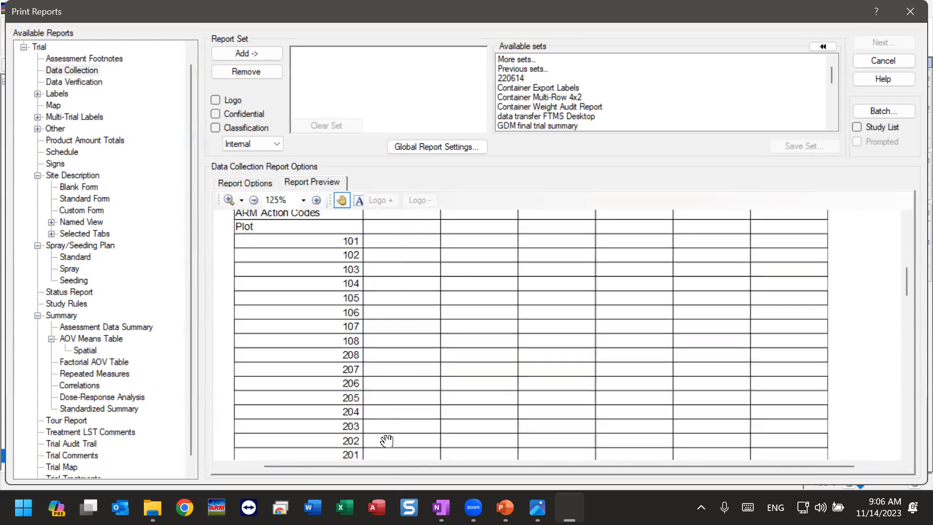
pyautogui.moveTo(389, 441); pyautogui.dragTo(389, 239)
pyautogui.moveTo(389, 402); pyautogui.dragTo(402, 257)
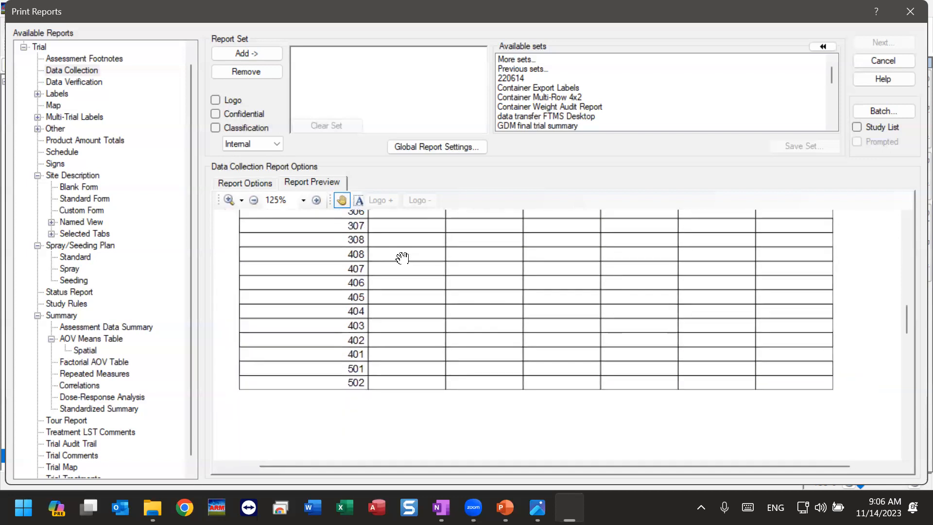
pyautogui.moveTo(403, 404); pyautogui.dragTo(463, 293)
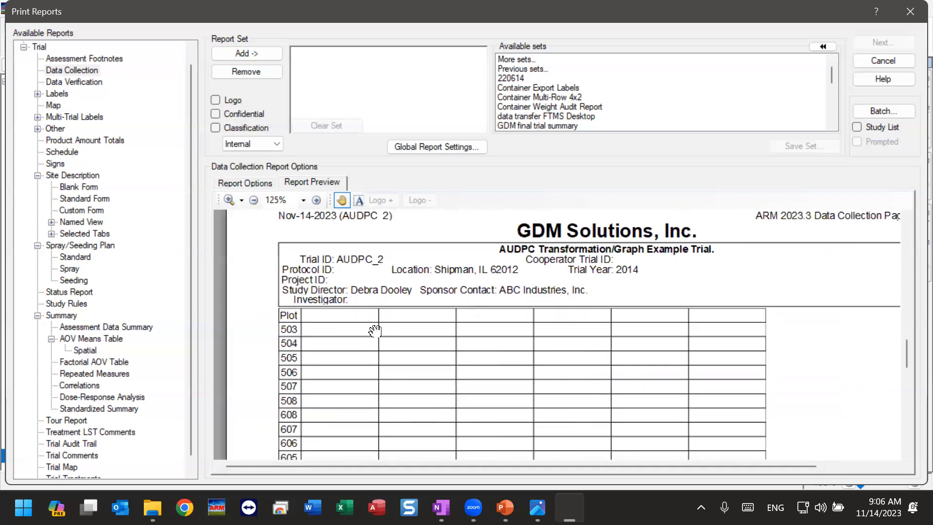
pyautogui.moveTo(338, 389); pyautogui.dragTo(357, 310)
pyautogui.moveTo(414, 306); pyautogui.dragTo(431, 431)
pyautogui.moveTo(426, 241); pyautogui.dragTo(442, 395)
pyautogui.moveTo(446, 271); pyautogui.dragTo(418, 349)
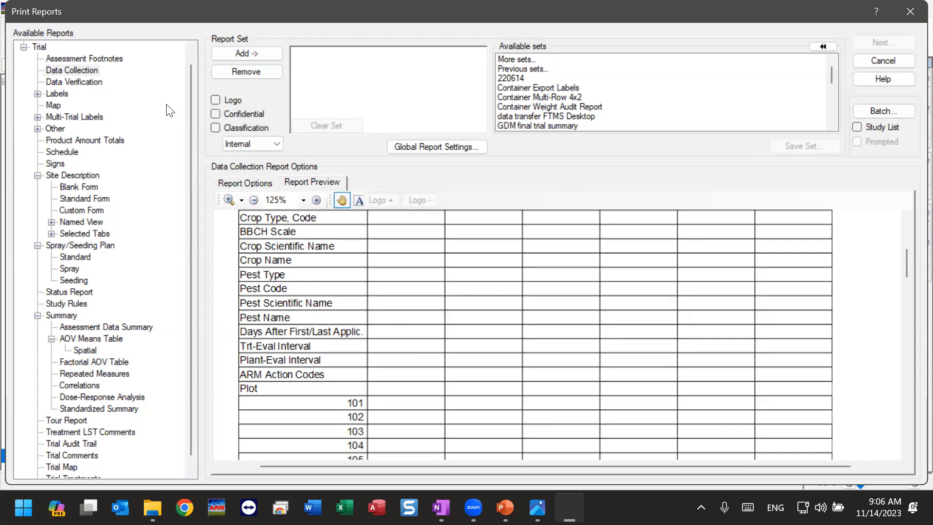
# Step: Preview the Data Verification report and examine its assessment headers and the recorded values for each plot
pyautogui.click(90, 83)
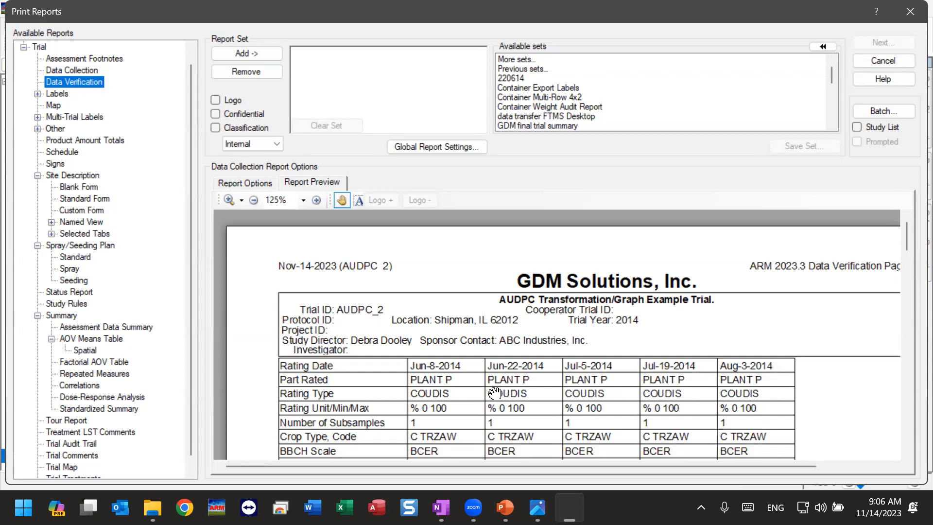
pyautogui.moveTo(490, 406); pyautogui.dragTo(459, 268)
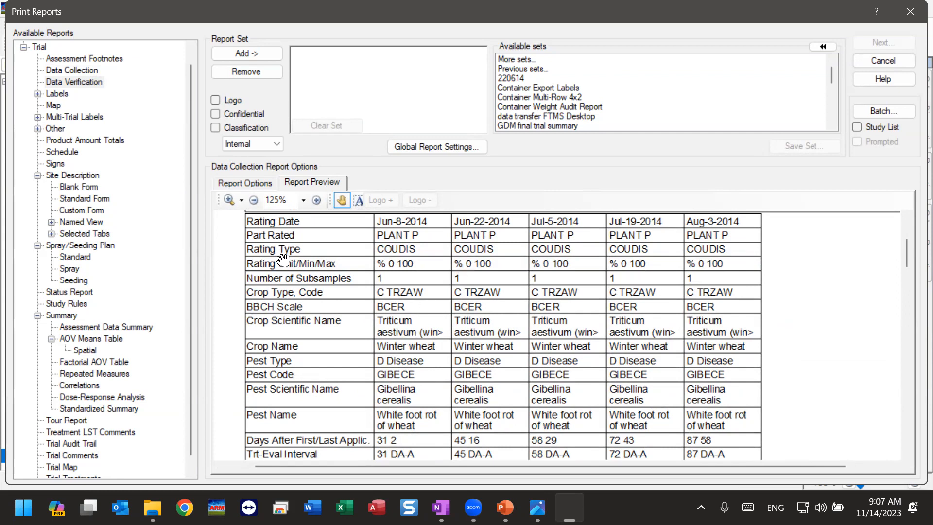
pyautogui.moveTo(278, 443); pyautogui.dragTo(292, 250)
pyautogui.moveTo(339, 375); pyautogui.dragTo(310, 251)
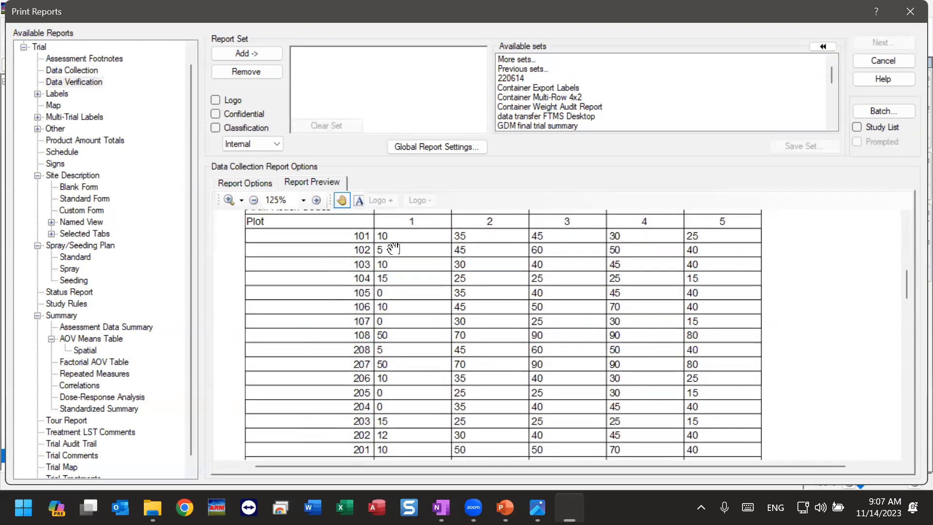
pyautogui.moveTo(399, 424); pyautogui.dragTo(383, 417)
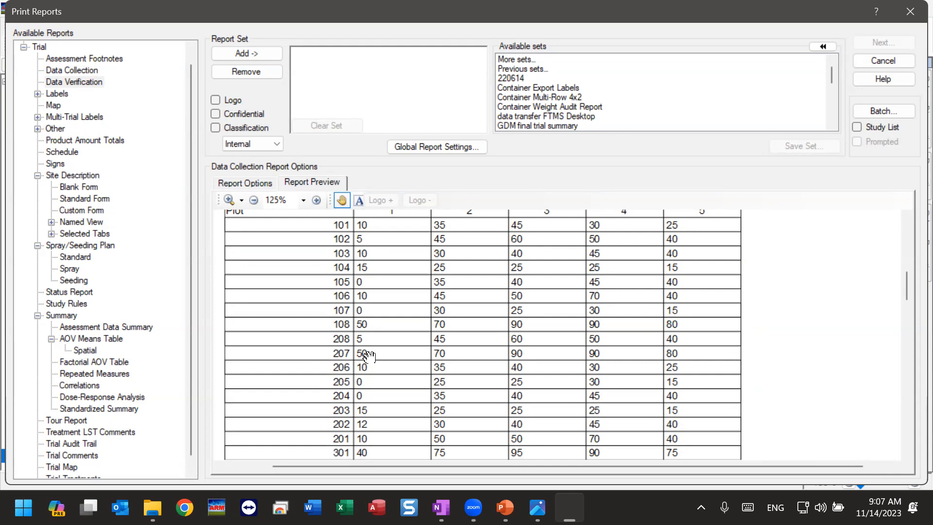
pyautogui.moveTo(396, 295); pyautogui.dragTo(414, 351)
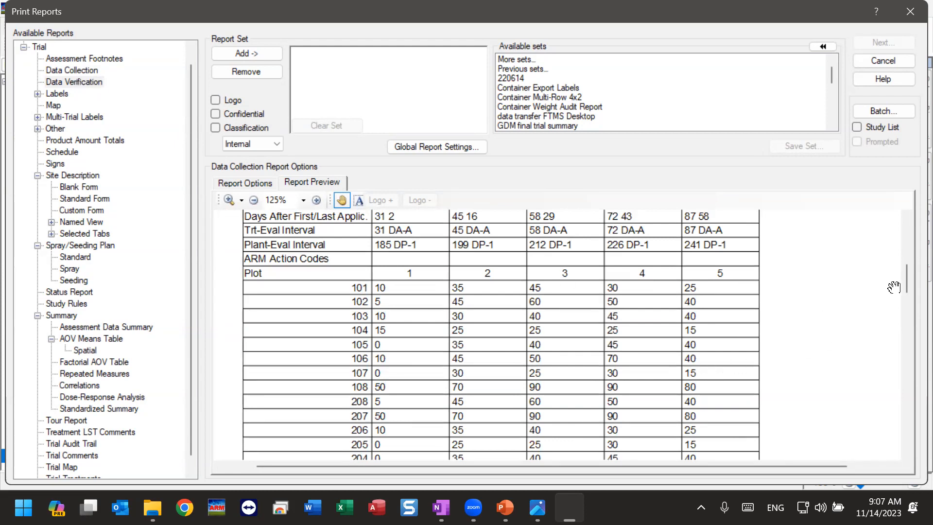
pyautogui.moveTo(906, 280); pyautogui.dragTo(906, 229)
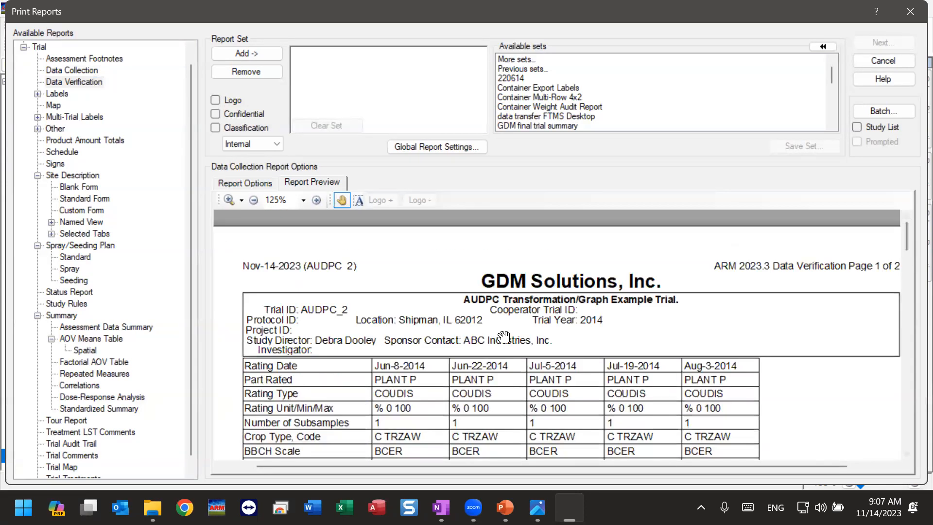
pyautogui.moveTo(503, 336); pyautogui.dragTo(456, 260)
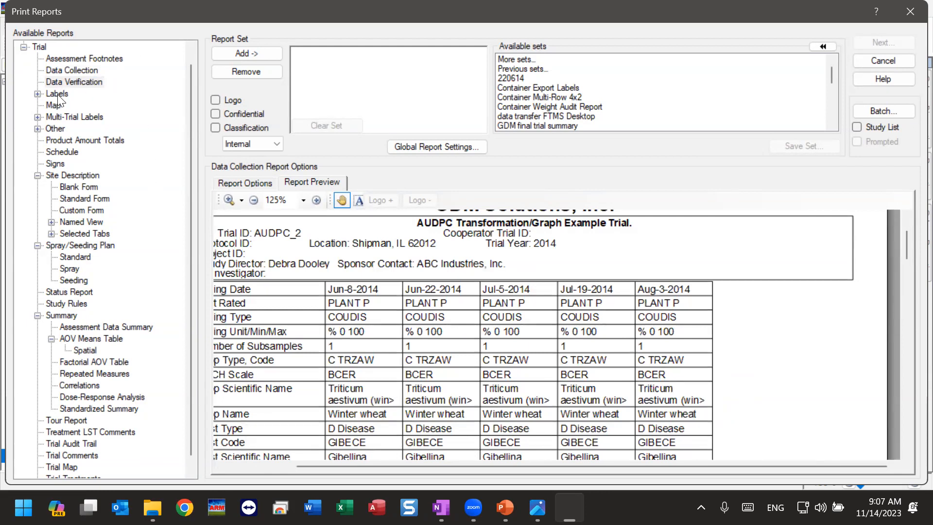
# Step: Expand the Labels reports and preview the Experimental Cont. 1/Line container label and the Plot 1/plot label
pyautogui.click(37, 94)
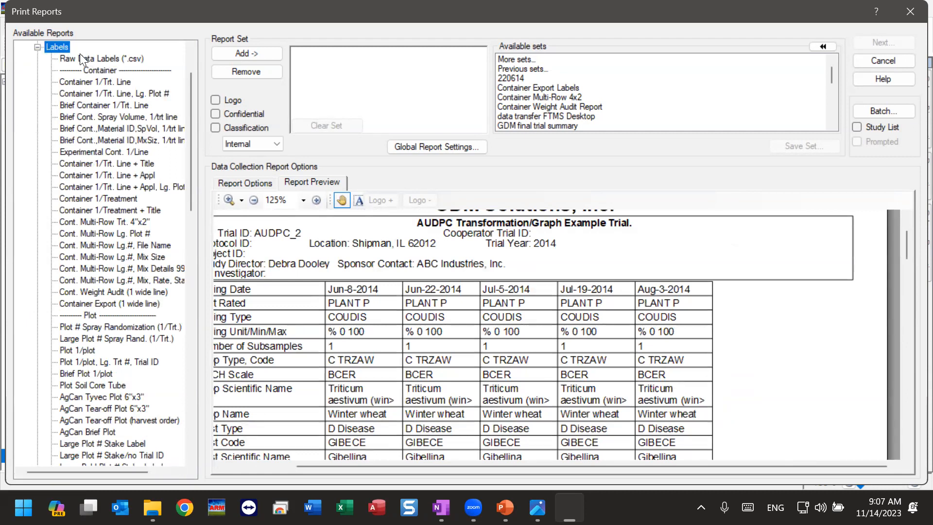
pyautogui.click(37, 48)
pyautogui.click(38, 82)
pyautogui.click(74, 152)
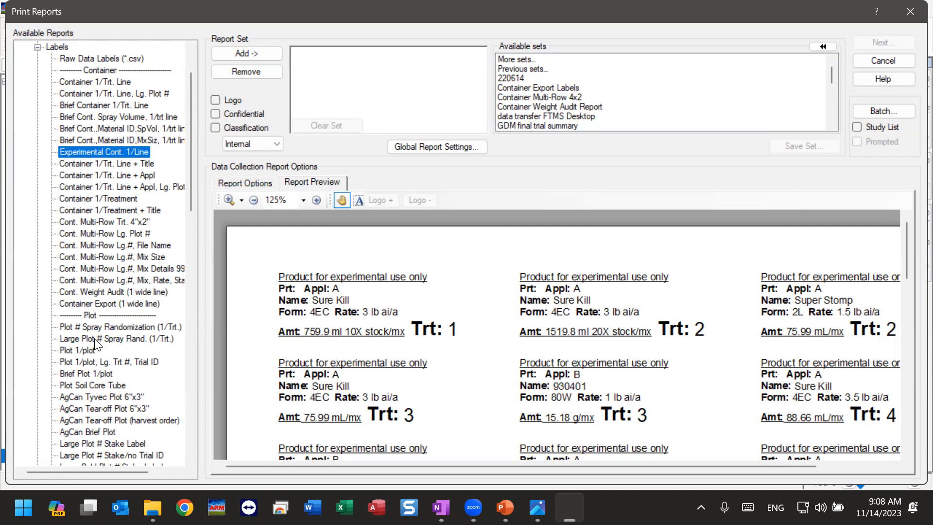
pyautogui.click(91, 351)
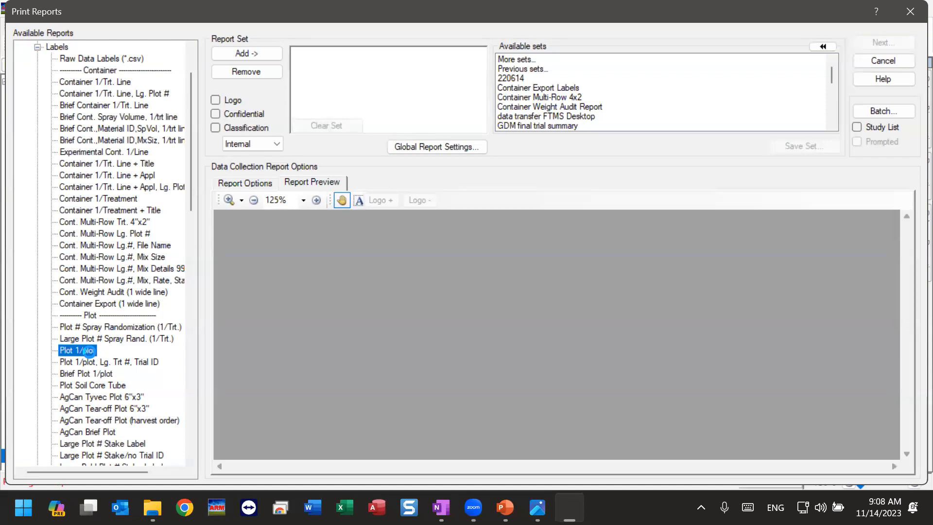
# Step: Preview the Brief Harvest Bag (harvest order) label and its large-number version from the Harvest labels
pyautogui.scroll(-6, 89, 351)
pyautogui.scroll(-1, 87, 346)
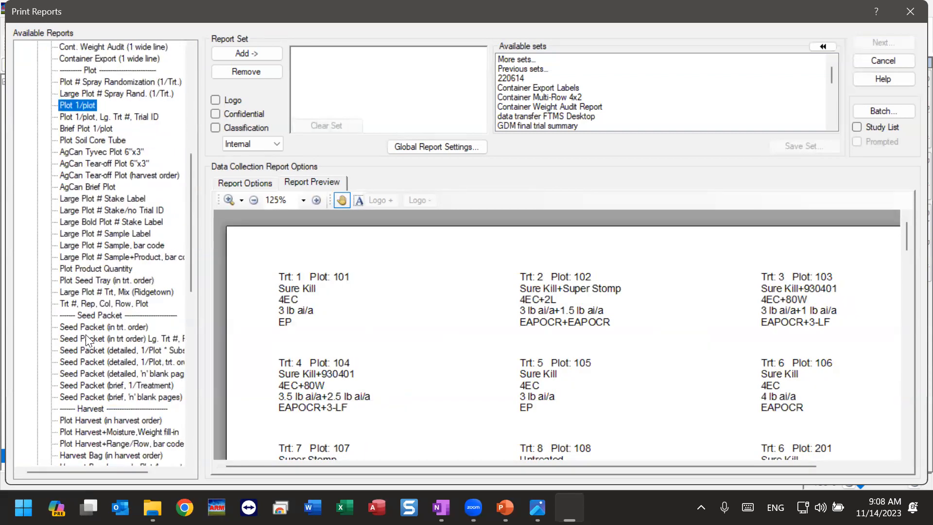
pyautogui.scroll(-2, 112, 322)
pyautogui.scroll(-2, 101, 345)
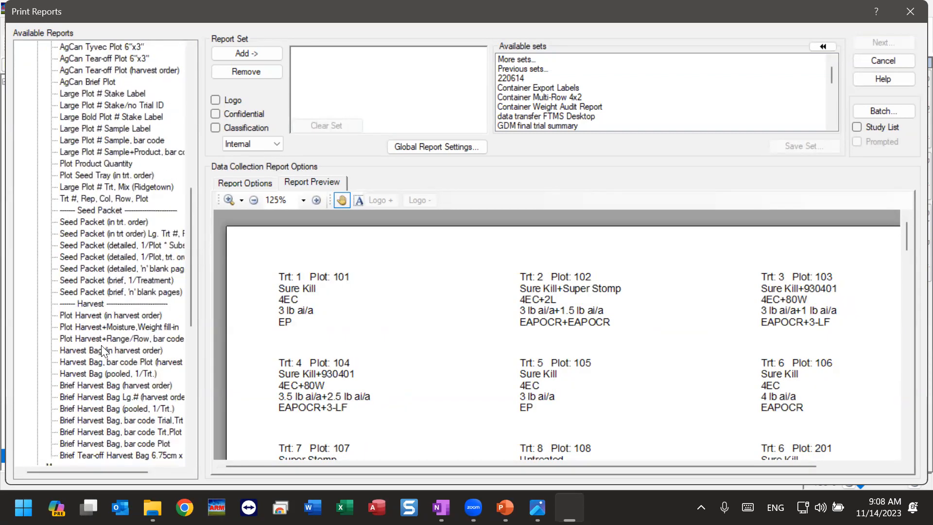
pyautogui.click(101, 346)
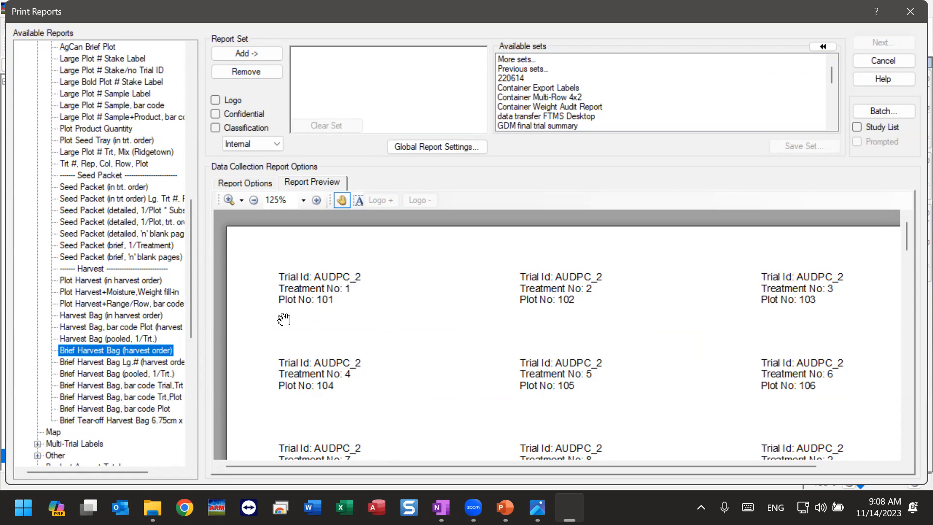
pyautogui.click(87, 360)
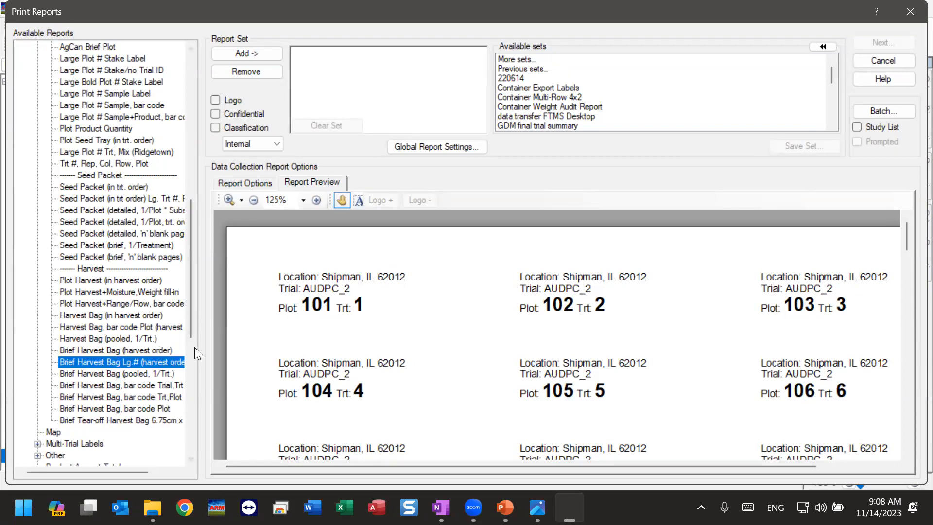
# Step: Collapse the Labels group and preview the Signs report for the trial
pyautogui.moveTo(191, 316); pyautogui.dragTo(194, 172)
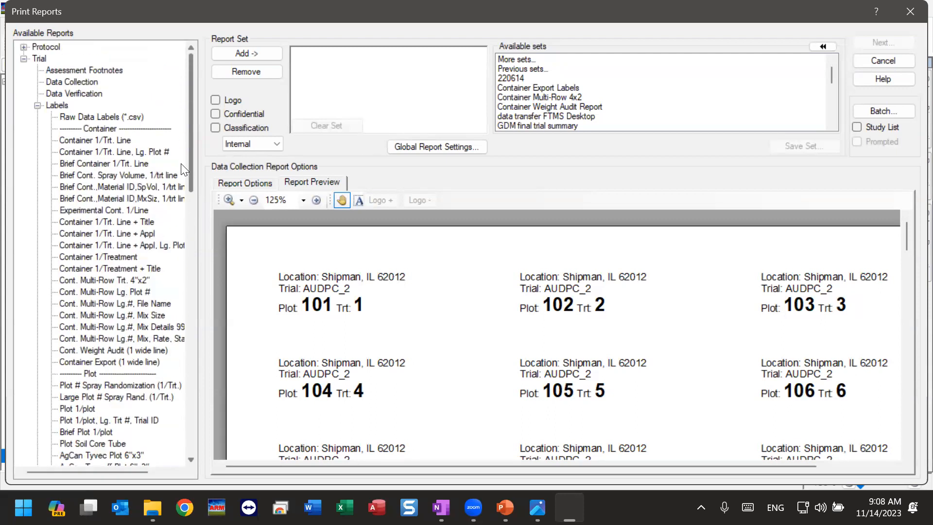
pyautogui.click(37, 105)
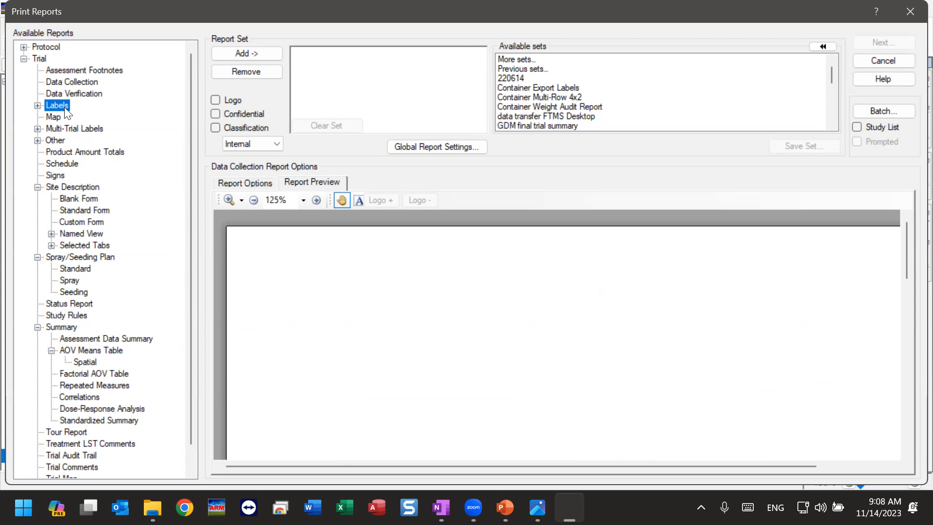
pyautogui.click(37, 105)
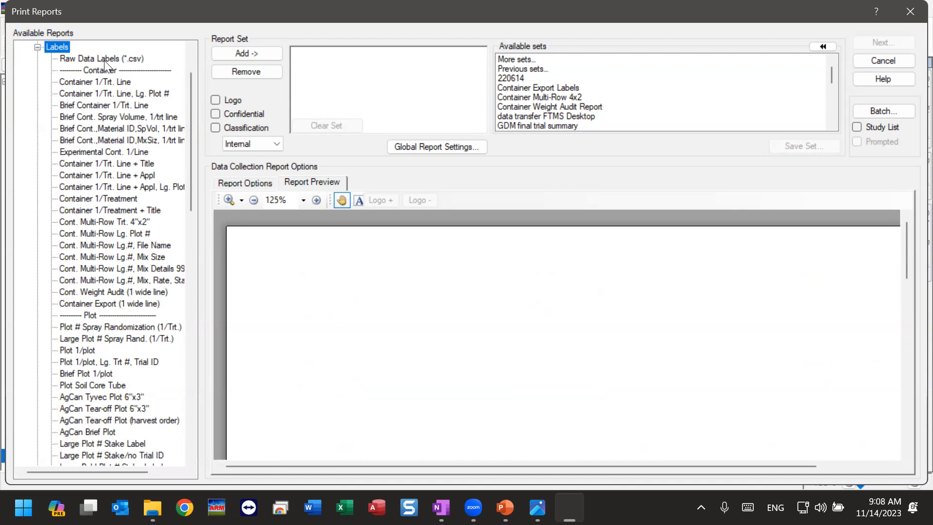
pyautogui.click(37, 47)
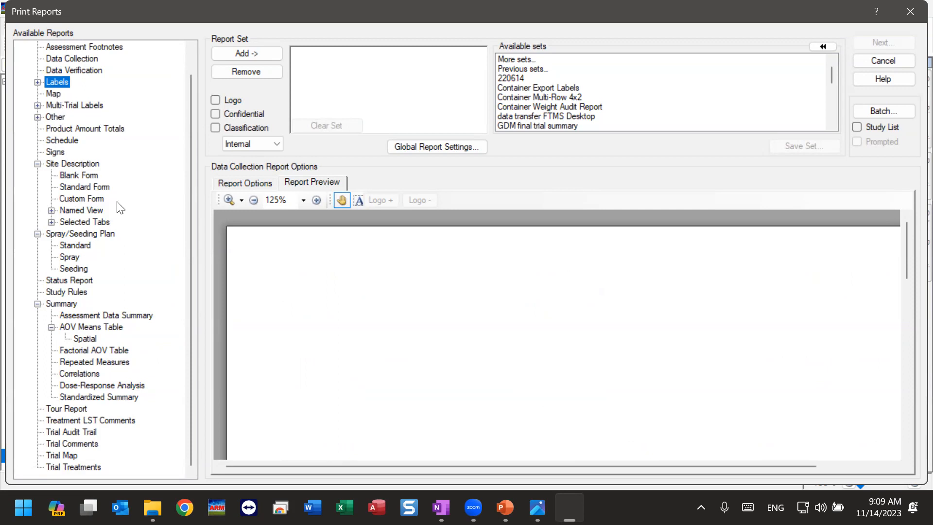
pyautogui.click(55, 153)
pyautogui.moveTo(481, 401); pyautogui.dragTo(414, 375)
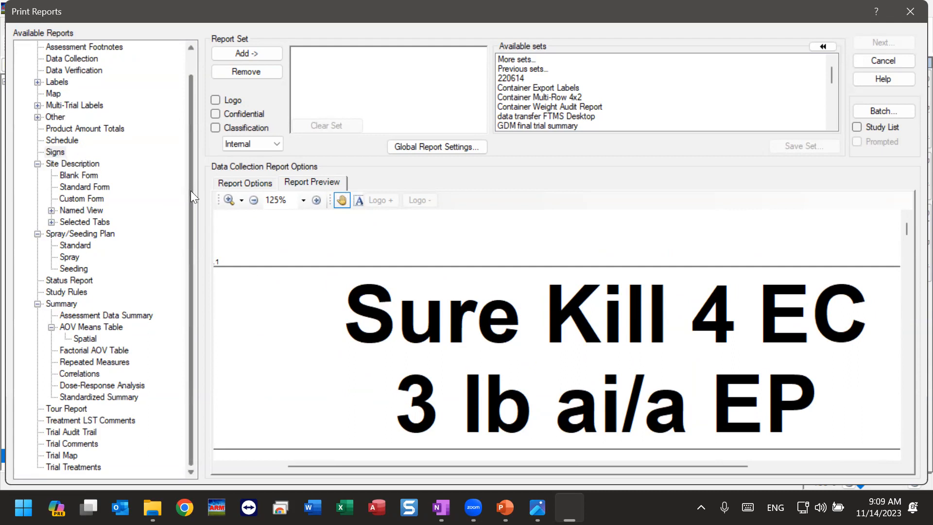
# Step: Preview the Spray/Seeding Plan report at 150% and examine the application A table across its product amounts and replicate plot numbers
pyautogui.click(74, 235)
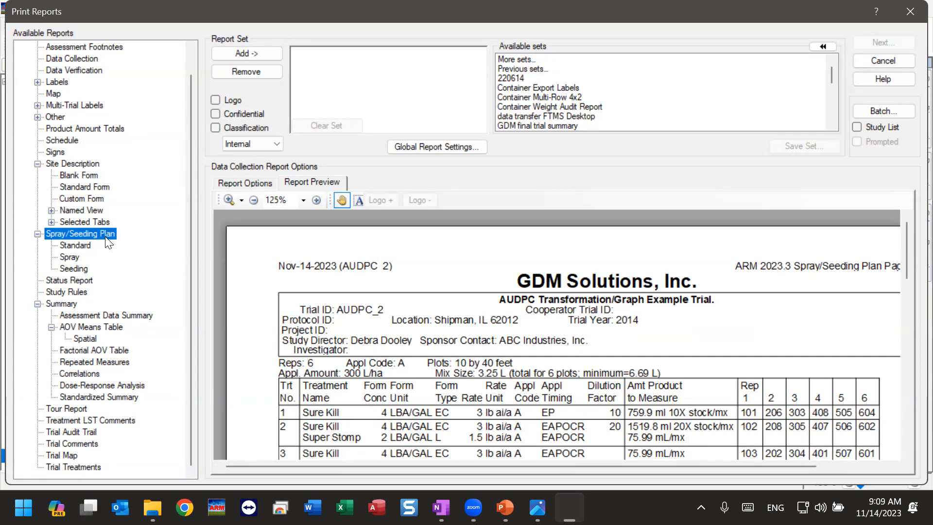
pyautogui.moveTo(499, 383); pyautogui.dragTo(479, 287)
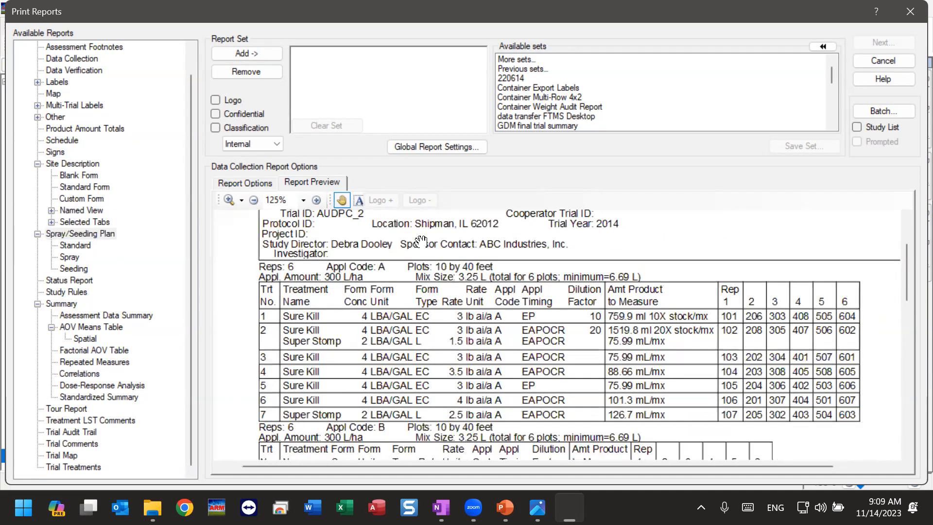
pyautogui.click(315, 201)
pyautogui.moveTo(394, 387); pyautogui.dragTo(262, 309)
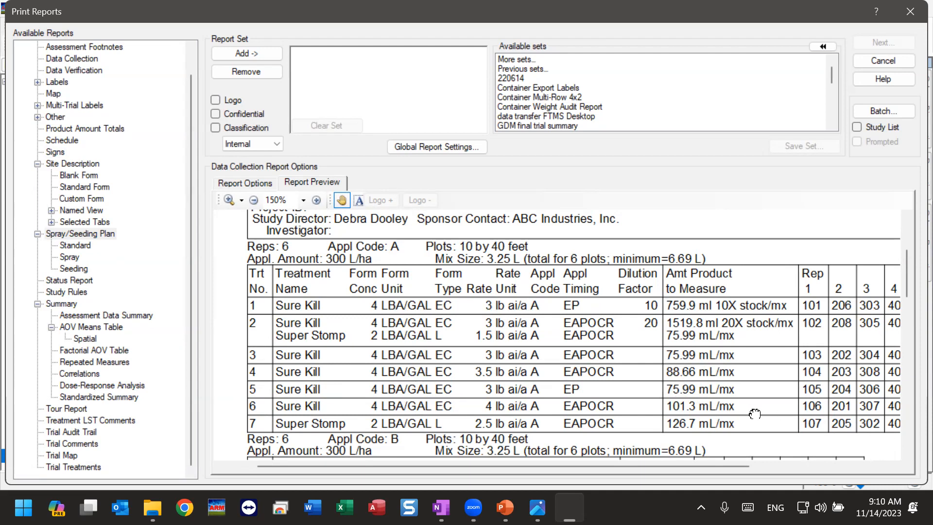
pyautogui.moveTo(754, 414); pyautogui.dragTo(675, 418)
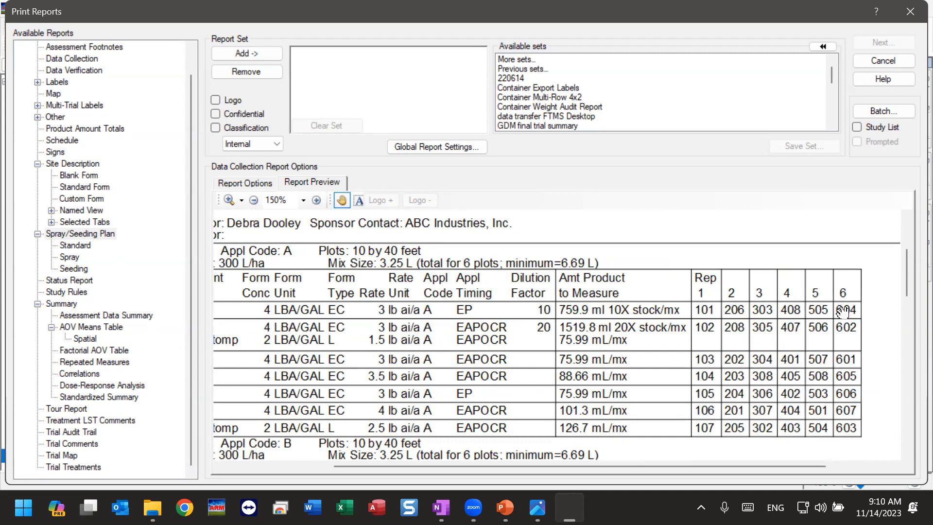
pyautogui.moveTo(480, 341); pyautogui.dragTo(517, 340)
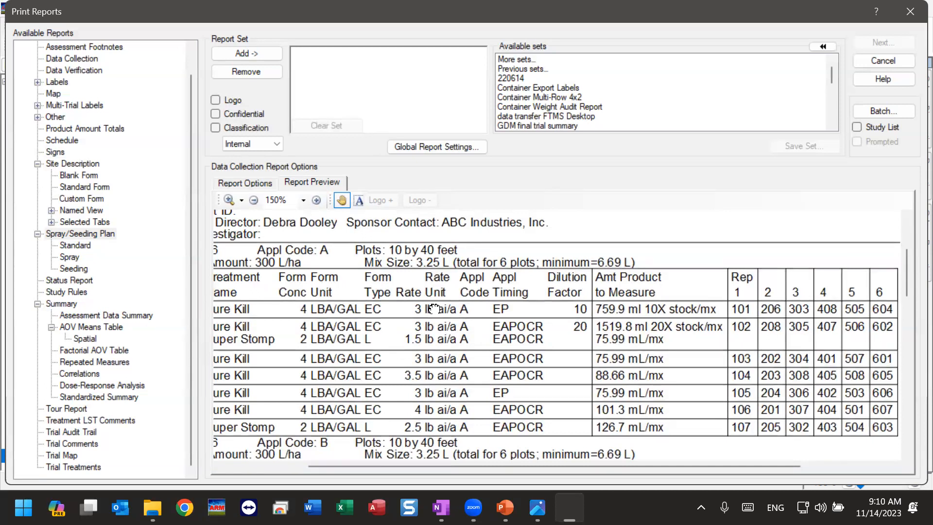
pyautogui.moveTo(434, 309); pyautogui.dragTo(495, 300)
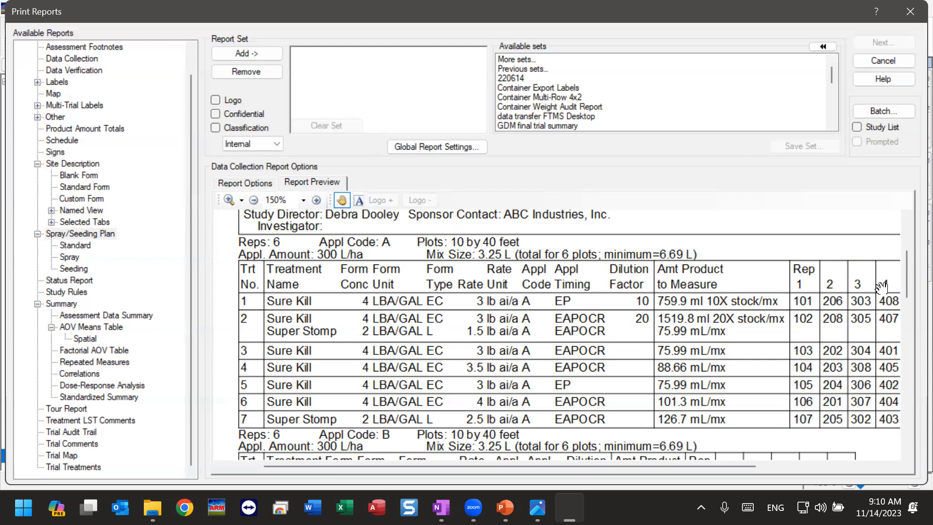
# Step: Examine the plan's application B and untreated tables and the required product quantities, and return to the application A table
pyautogui.moveTo(903, 273); pyautogui.dragTo(904, 297)
pyautogui.moveTo(390, 306); pyautogui.dragTo(388, 306)
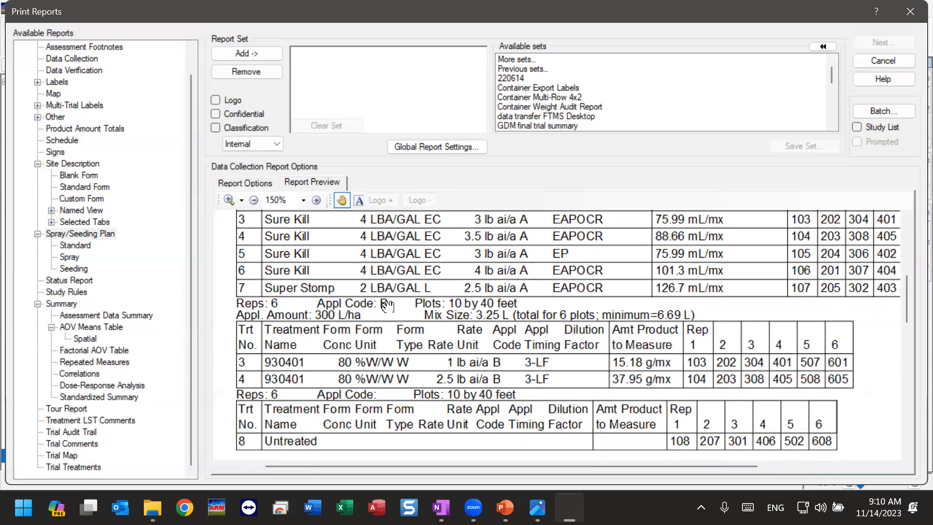
pyautogui.moveTo(379, 403); pyautogui.dragTo(395, 384)
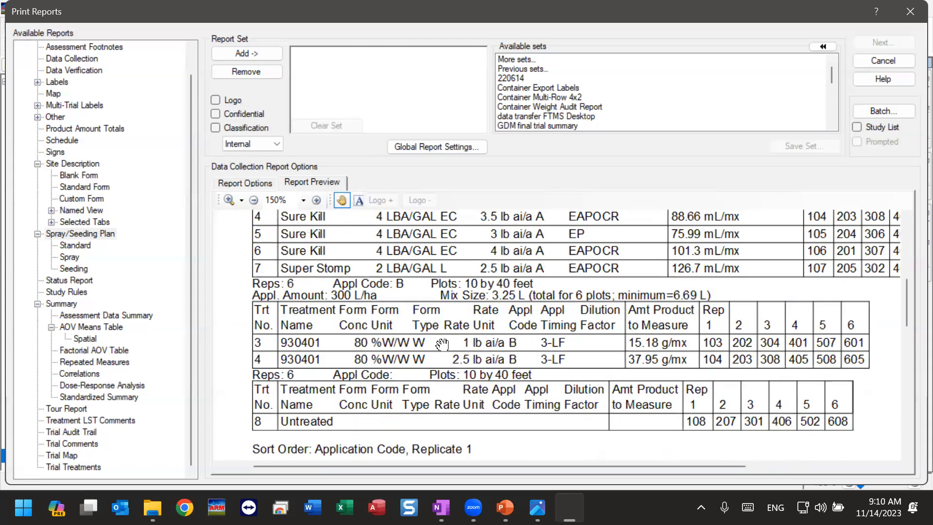
pyautogui.moveTo(908, 301); pyautogui.dragTo(907, 313)
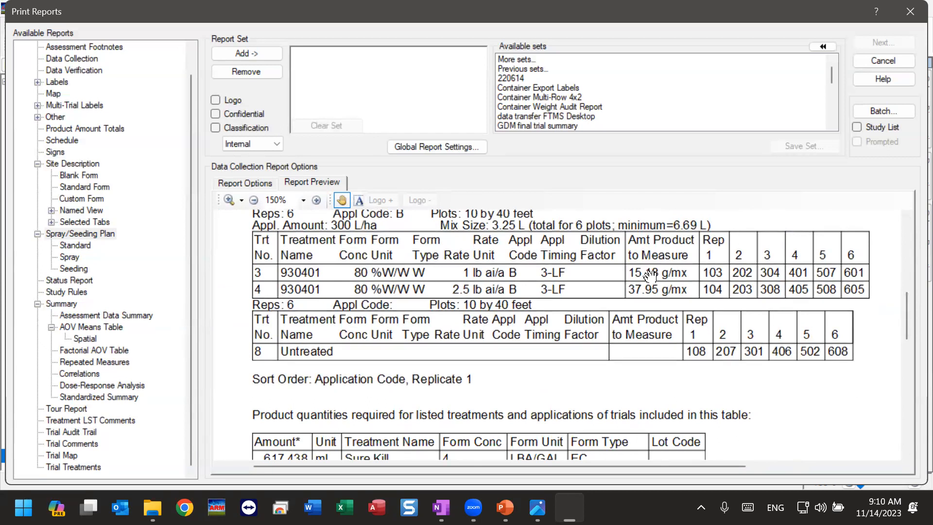
pyautogui.moveTo(904, 303); pyautogui.dragTo(903, 330)
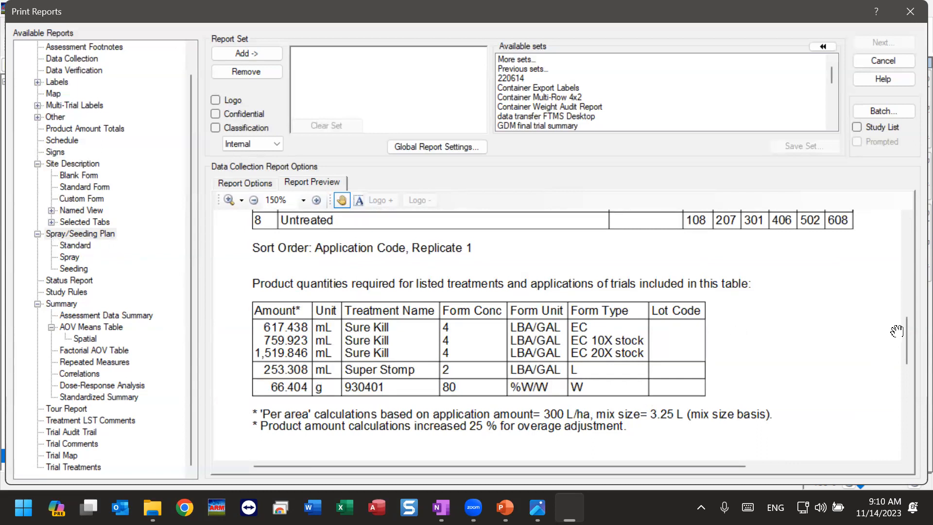
pyautogui.moveTo(906, 336); pyautogui.dragTo(870, 203)
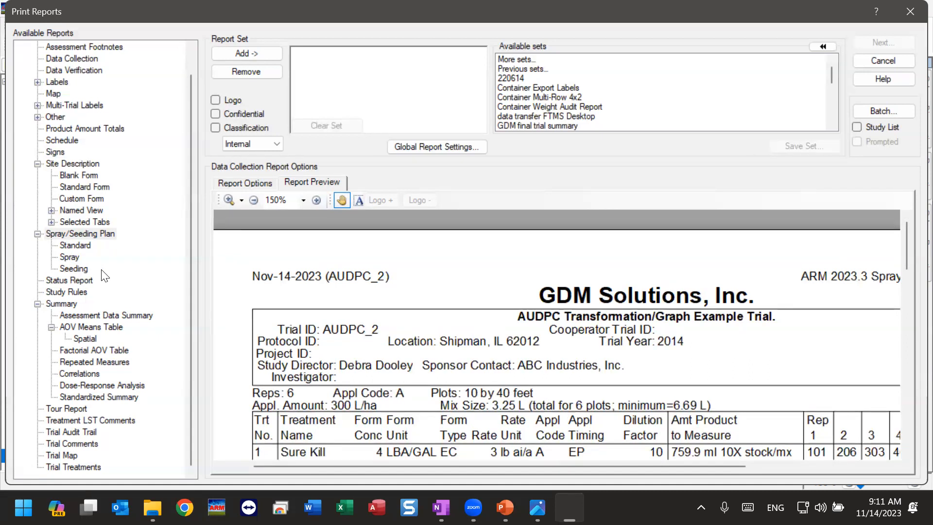
pyautogui.scroll(-2, 491, 307)
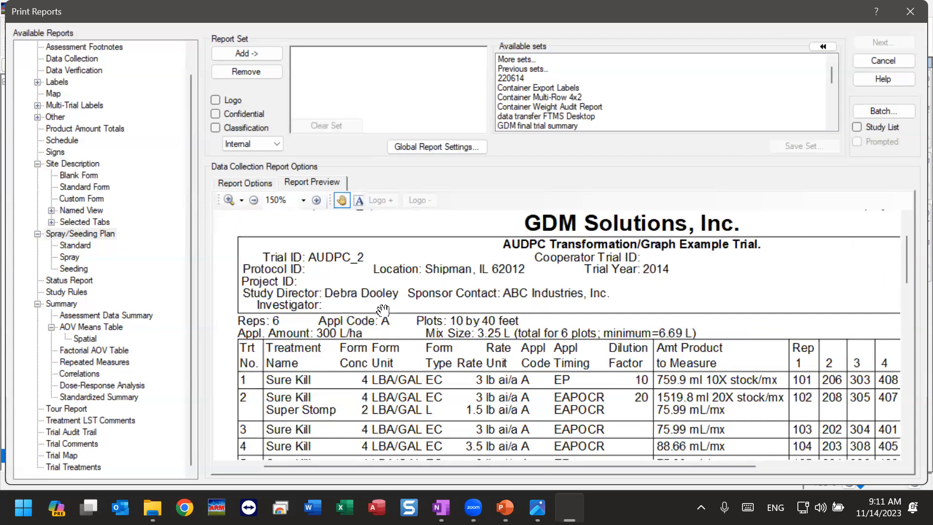
pyautogui.scroll(-1, 300, 342)
pyautogui.scroll(-1, 300, 438)
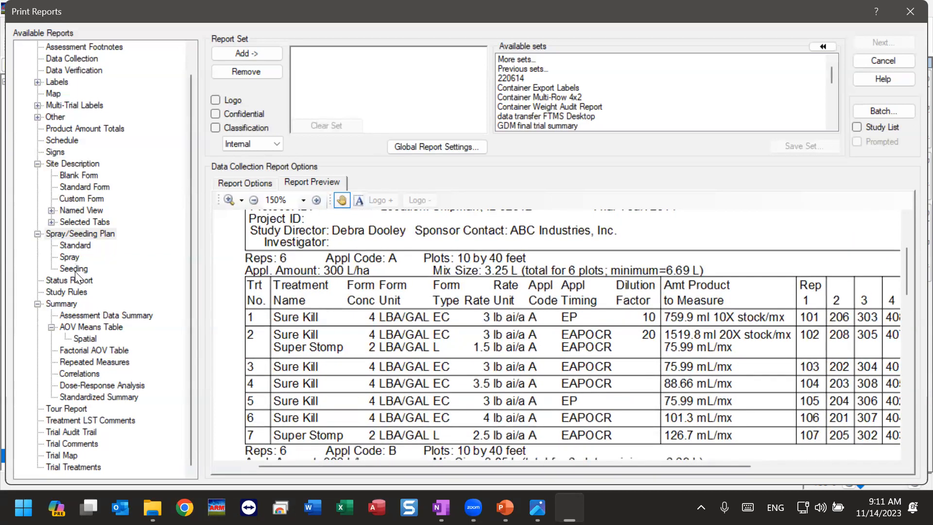
# Step: Try the Seeding version of the Spray/Seeding Plan report and preview the Standard version
pyautogui.click(74, 270)
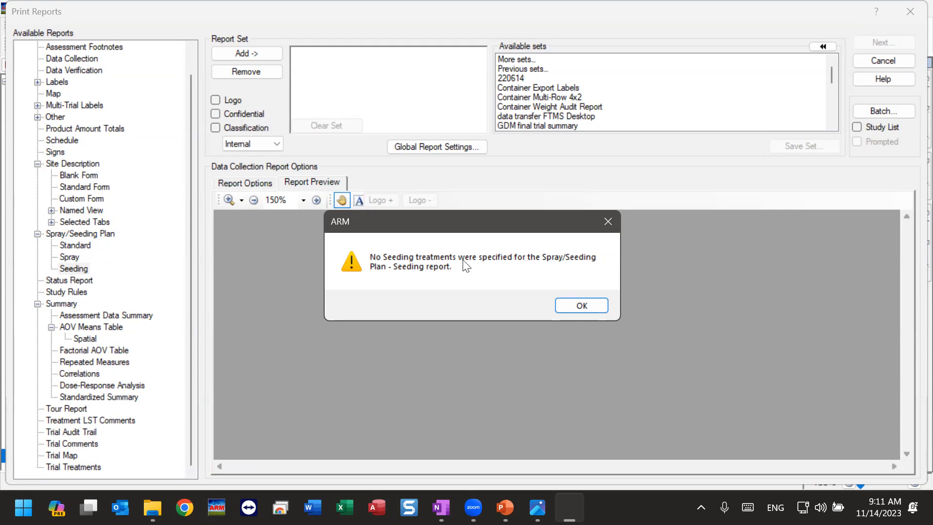
pyautogui.click(582, 306)
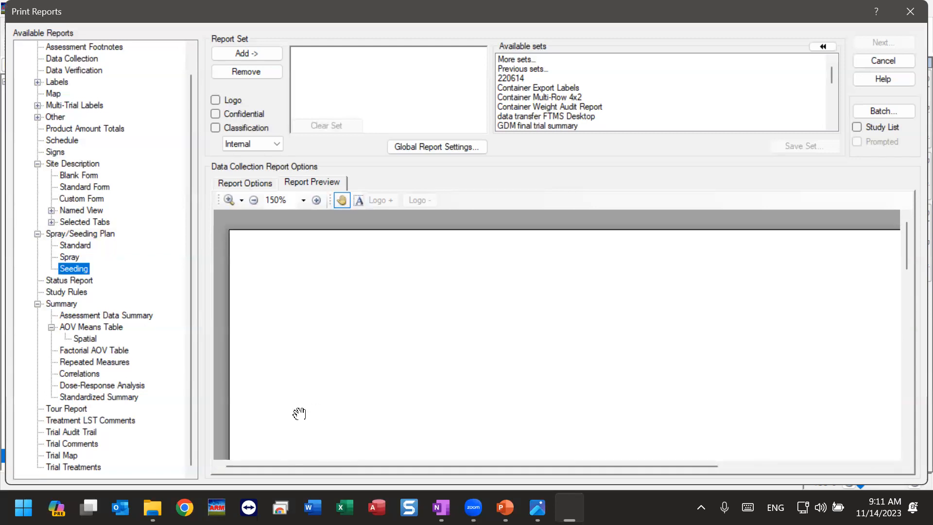
pyautogui.click(81, 247)
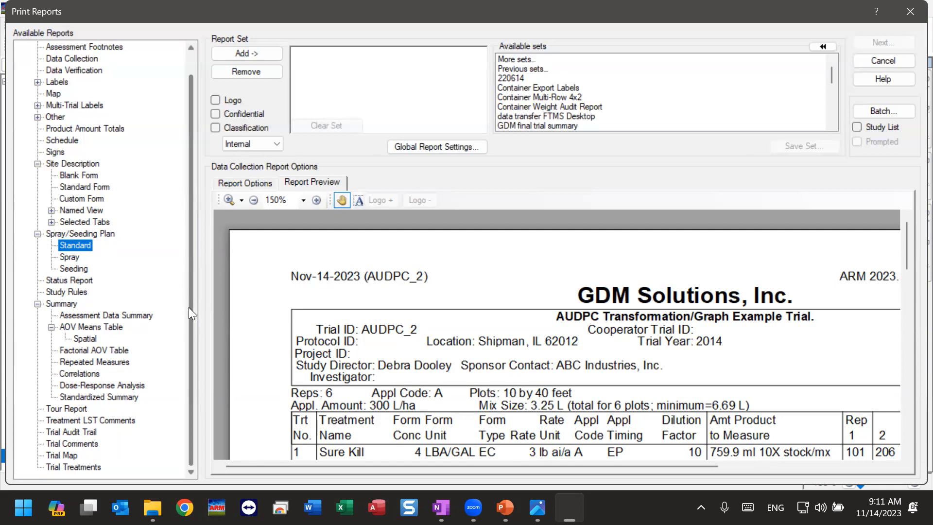
# Step: Preview the Tour Report and examine its treatment list, replicate plot numbers and Notes column
pyautogui.click(61, 409)
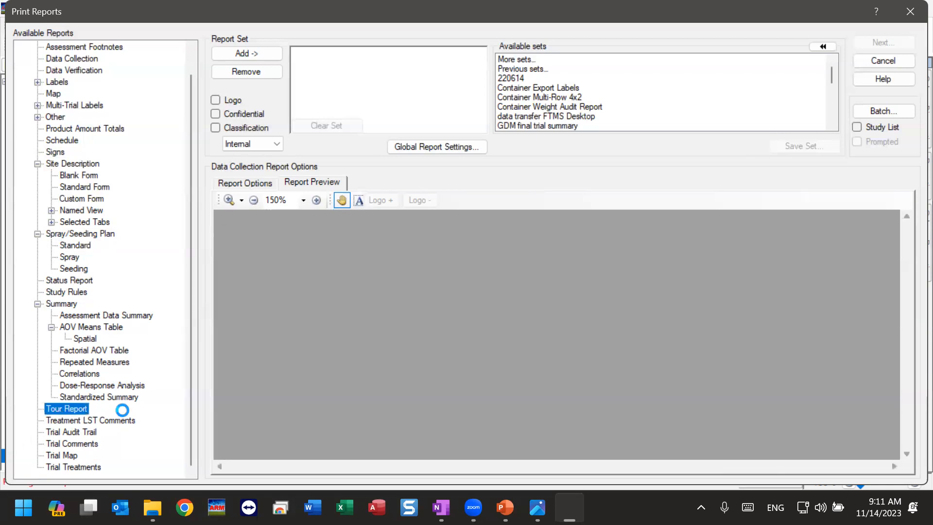
pyautogui.moveTo(504, 412); pyautogui.dragTo(463, 278)
pyautogui.moveTo(427, 355); pyautogui.dragTo(454, 325)
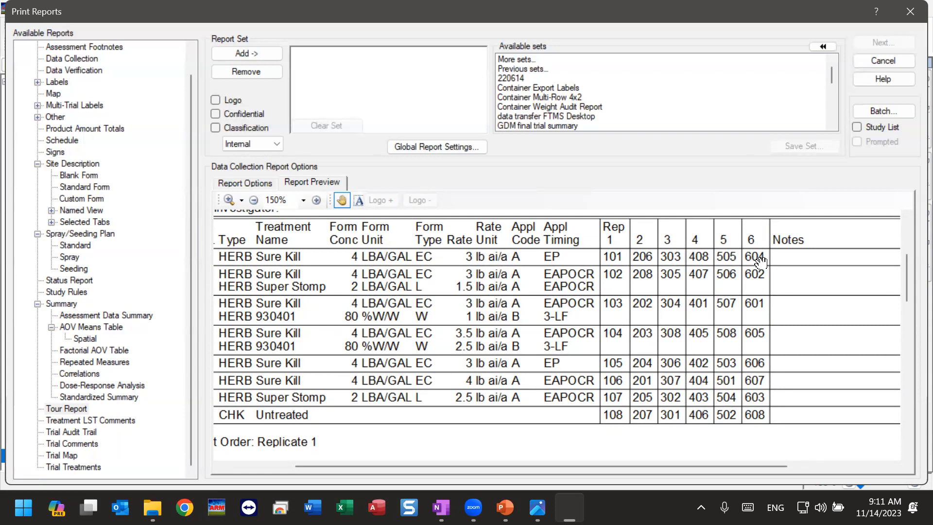
pyautogui.moveTo(766, 299); pyautogui.dragTo(682, 288)
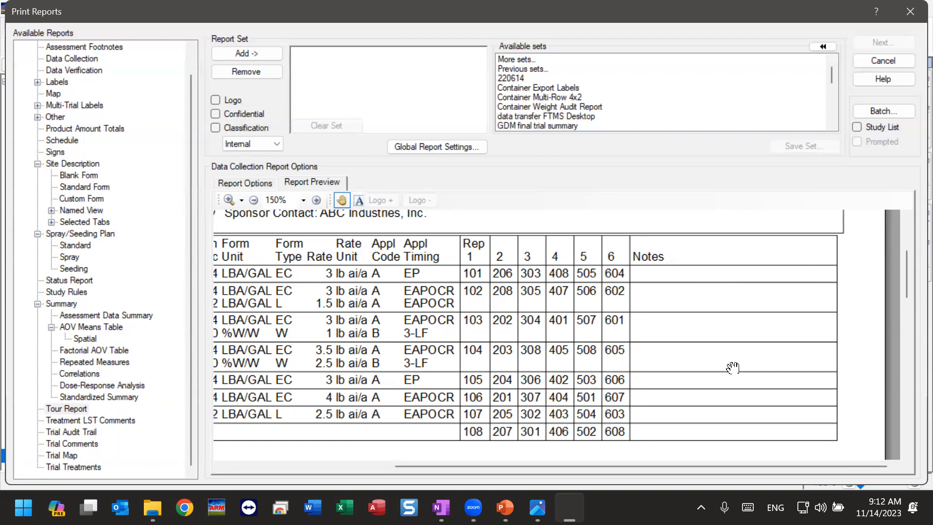
pyautogui.moveTo(410, 394); pyautogui.dragTo(427, 376)
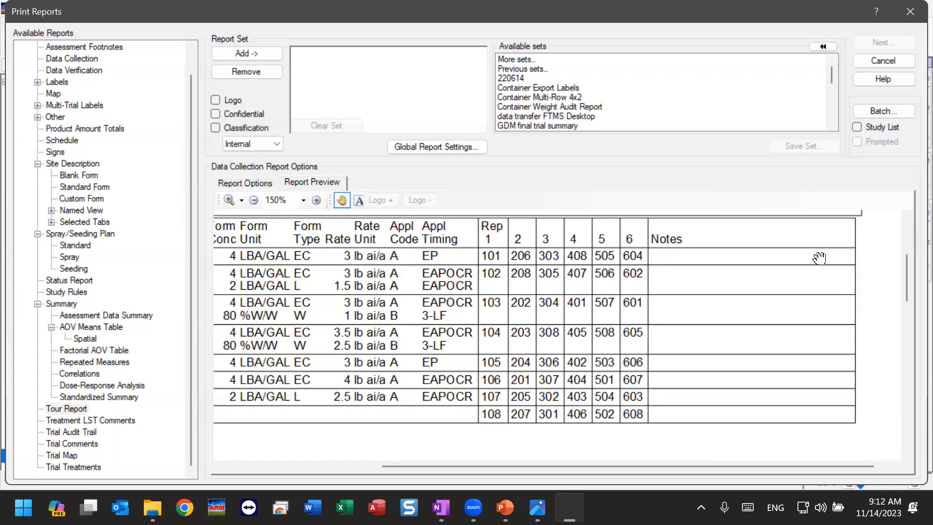
pyautogui.moveTo(510, 261); pyautogui.dragTo(645, 270)
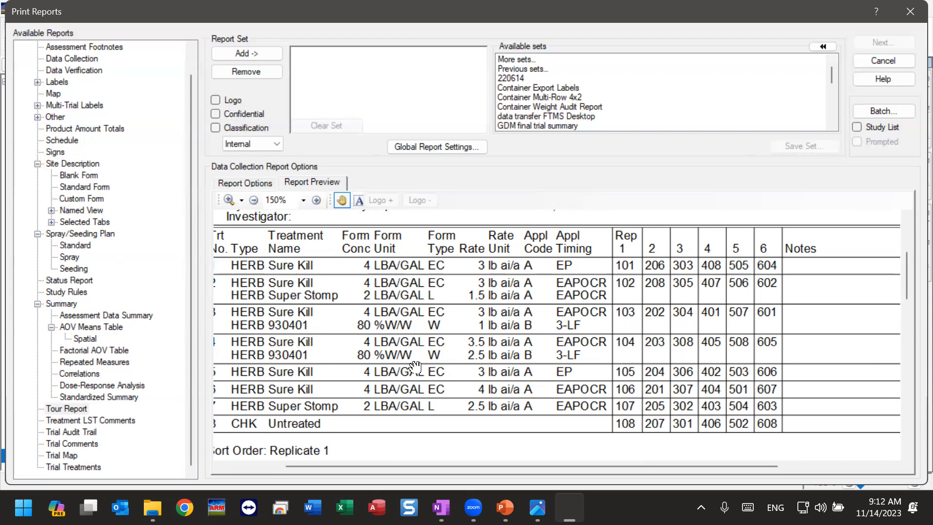
pyautogui.moveTo(414, 426); pyautogui.dragTo(387, 379)
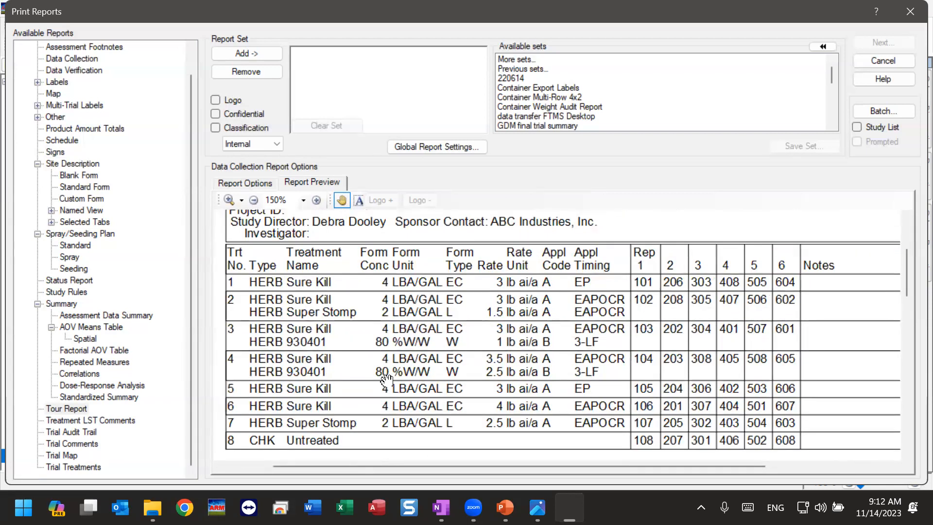
# Step: Preview the Trial Map report and examine the colored plot layout with the preview zoom at 125%
pyautogui.click(58, 454)
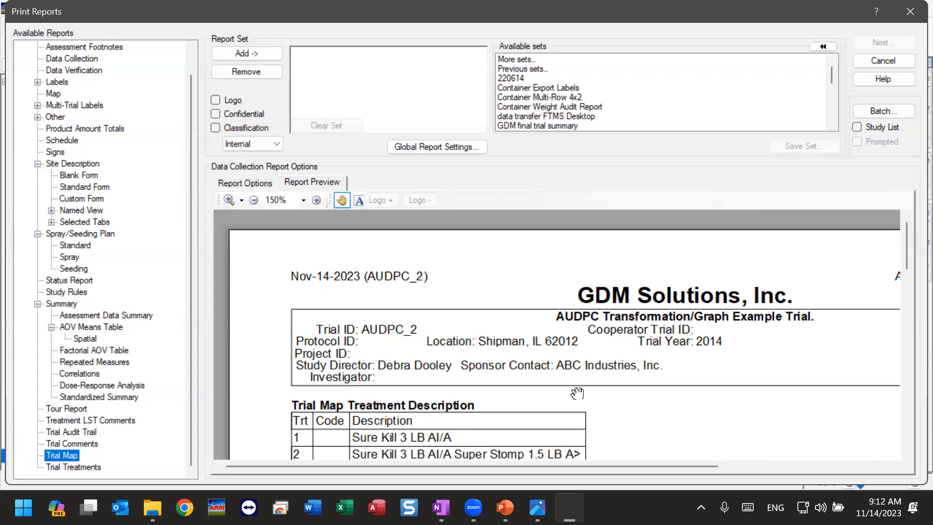
pyautogui.moveTo(575, 389); pyautogui.dragTo(500, 283)
pyautogui.scroll(-9, 520, 374)
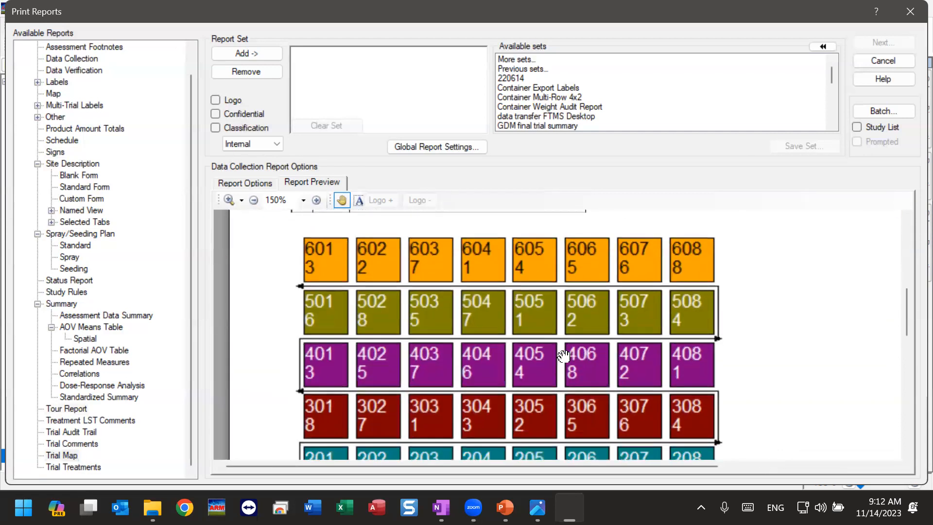
pyautogui.moveTo(542, 327); pyautogui.dragTo(527, 332)
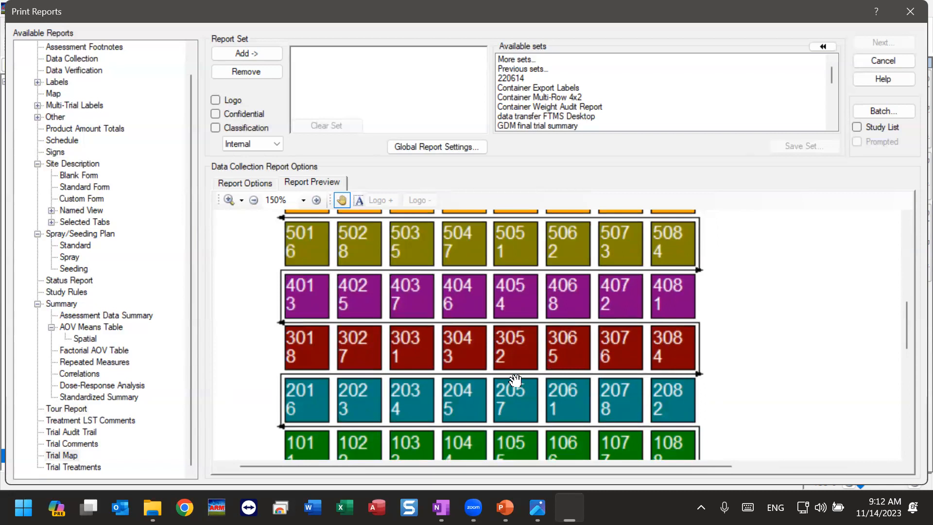
pyautogui.click(254, 200)
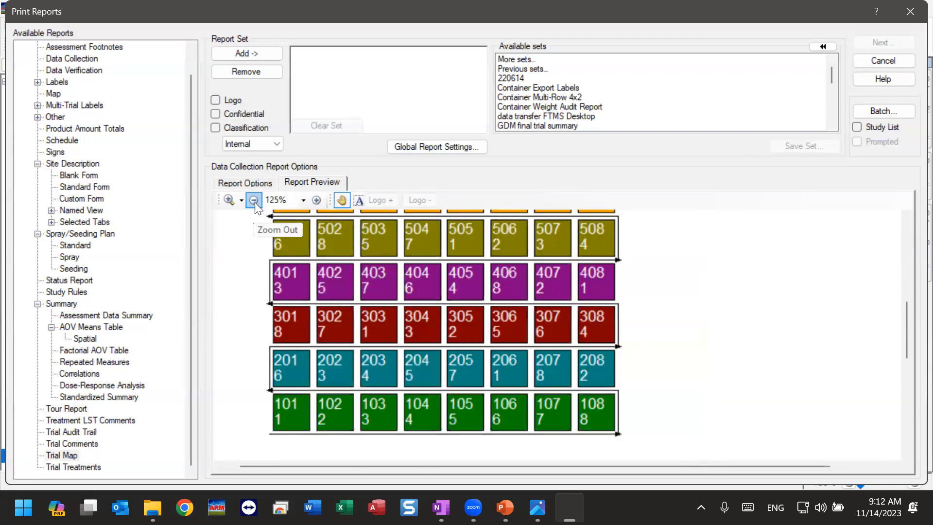
# Step: Examine the Trial Map's treatment description table and replicate-colored plot layout at 100% zoom
pyautogui.click(253, 200)
pyautogui.moveTo(349, 280); pyautogui.dragTo(352, 327)
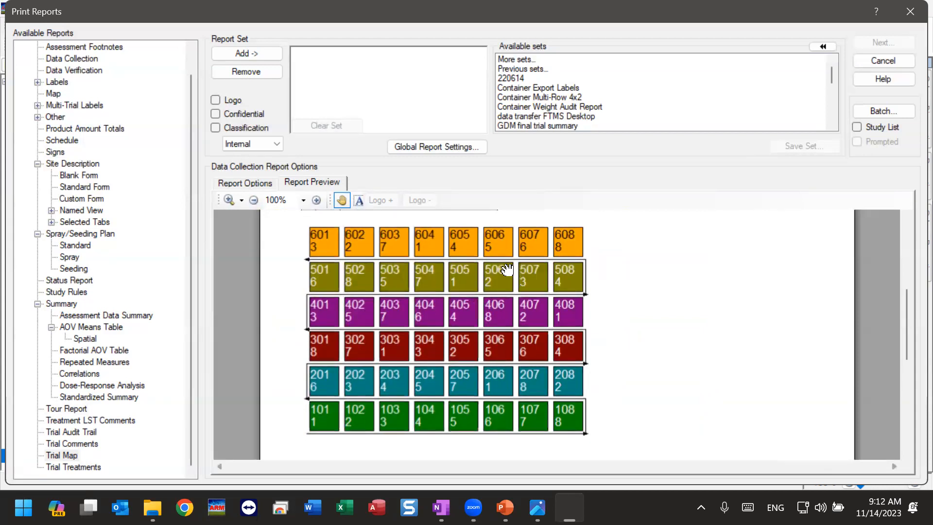
pyautogui.scroll(4, 452, 298)
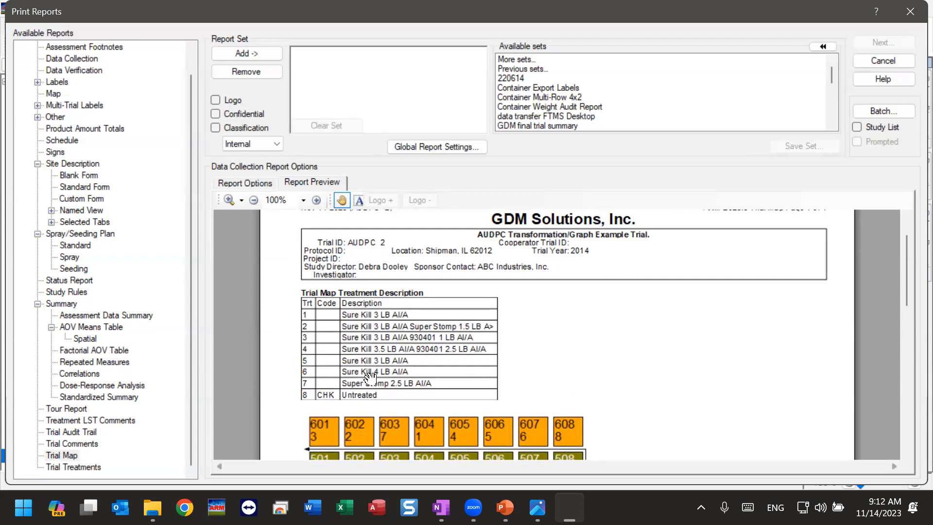
pyautogui.scroll(-4, 389, 432)
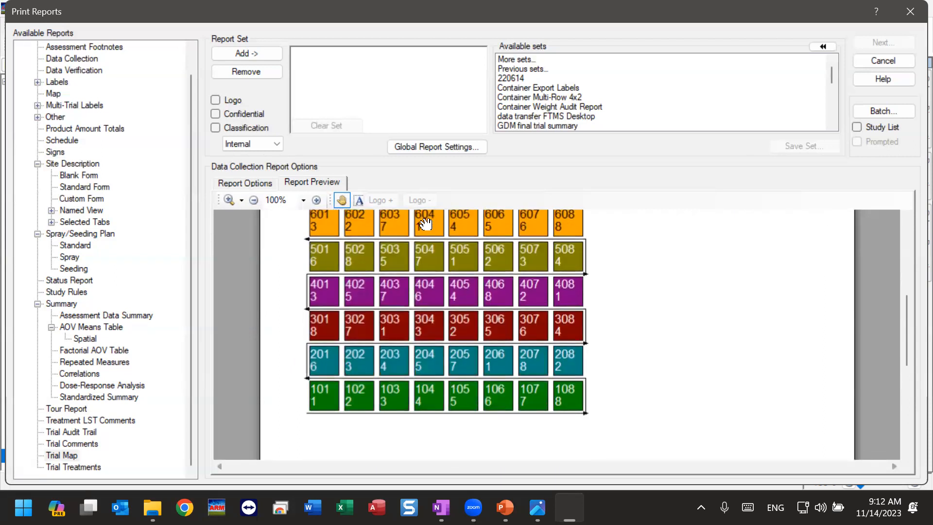
# Step: Color the trial map by treatment, show it at true scale, and accept the map settings
pyautogui.click(241, 185)
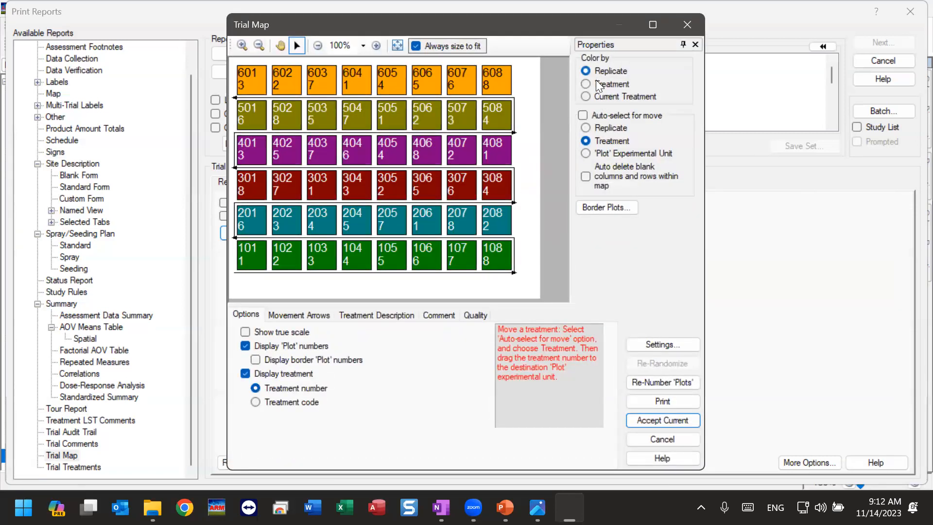
pyautogui.click(617, 83)
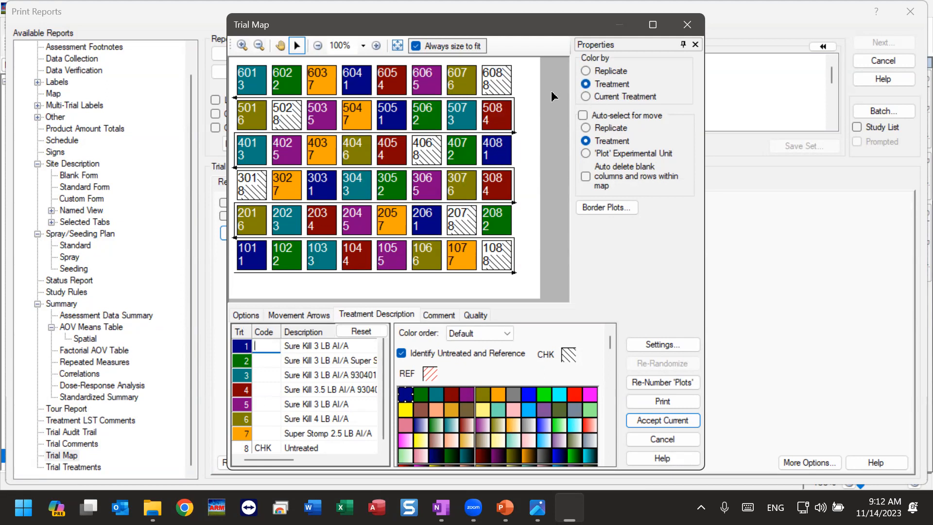
pyautogui.click(245, 315)
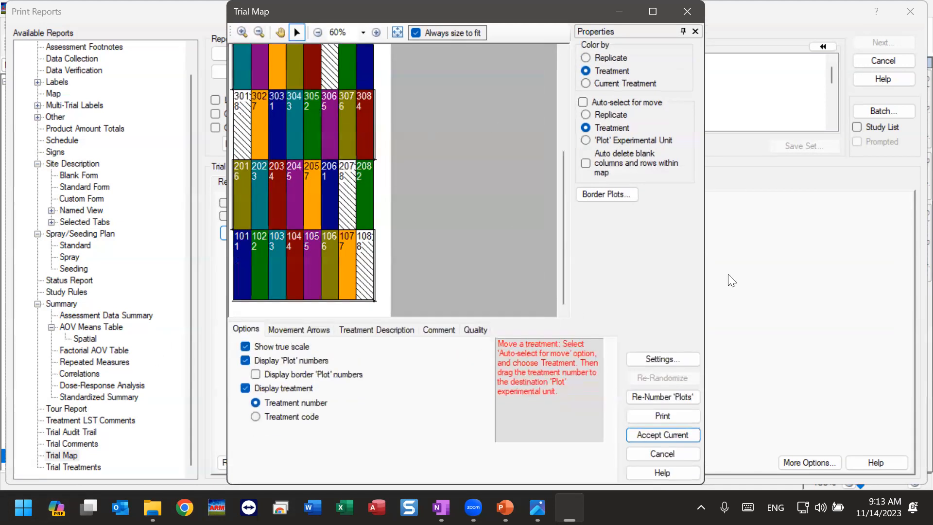
pyautogui.click(663, 434)
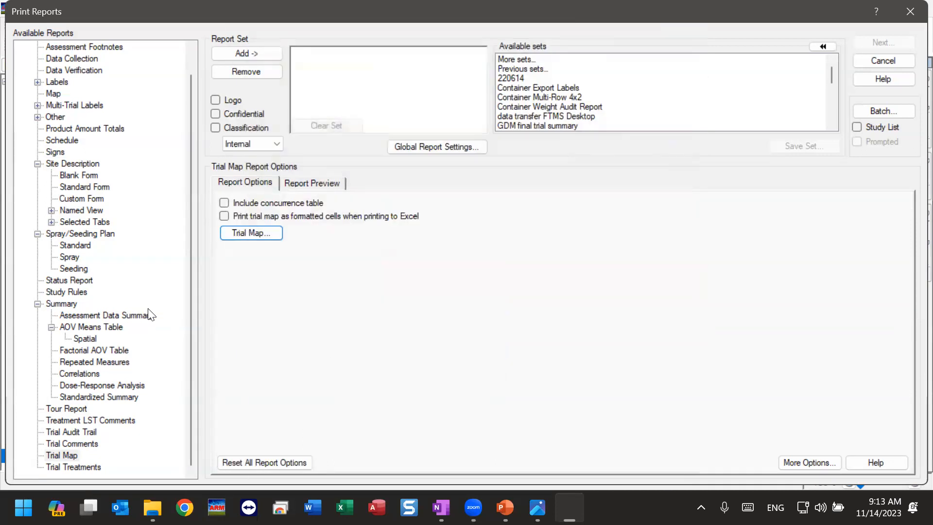
# Step: Preview the true-scale Trial Map at 50% zoom, examine its plot layout and treatment description pages, and return to the report options
pyautogui.click(305, 185)
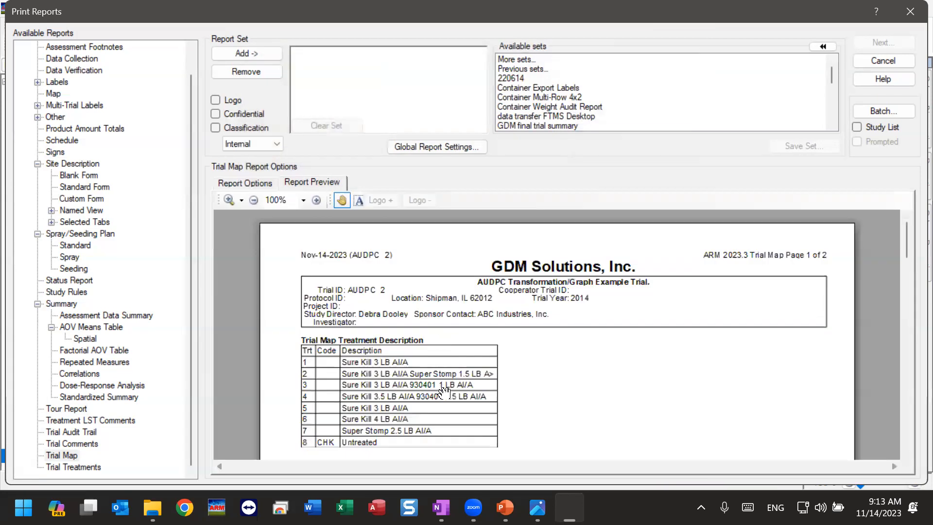
pyautogui.moveTo(442, 391); pyautogui.dragTo(461, 242)
pyautogui.moveTo(455, 367); pyautogui.dragTo(475, 177)
pyautogui.moveTo(458, 355); pyautogui.dragTo(481, 170)
pyautogui.moveTo(457, 337); pyautogui.dragTo(471, 191)
pyautogui.moveTo(520, 368); pyautogui.dragTo(540, 362)
pyautogui.click(253, 200)
pyautogui.click(254, 200)
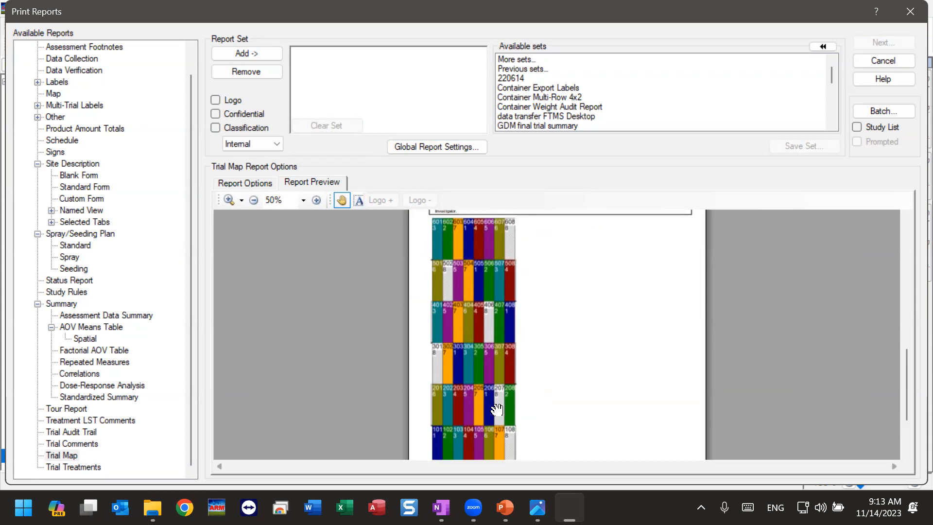
pyautogui.moveTo(546, 417); pyautogui.dragTo(590, 419)
pyautogui.moveTo(556, 381); pyautogui.dragTo(584, 398)
pyautogui.scroll(3, 552, 370)
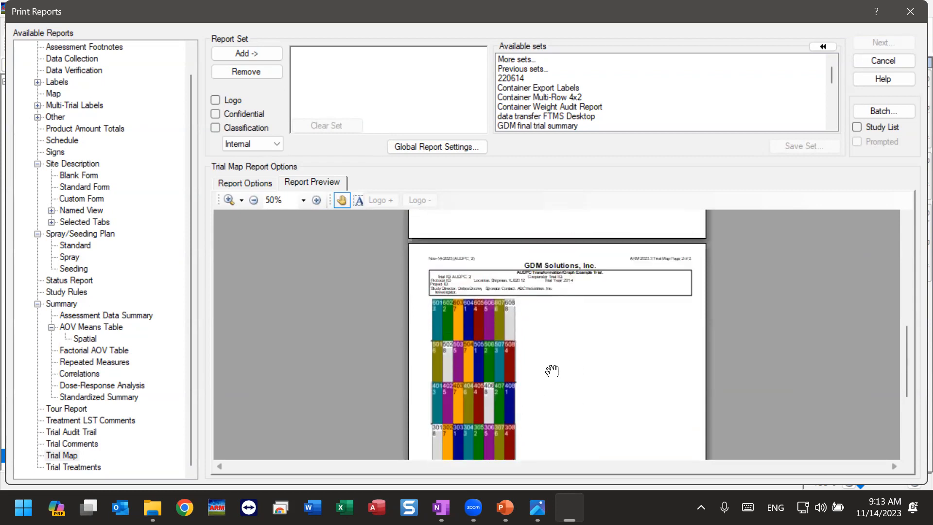
pyautogui.moveTo(556, 288); pyautogui.dragTo(581, 437)
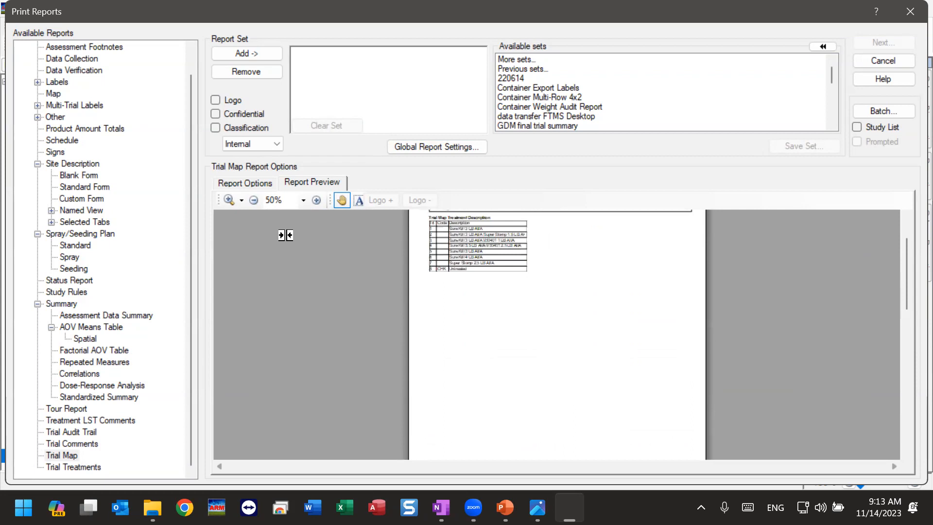
pyautogui.click(250, 180)
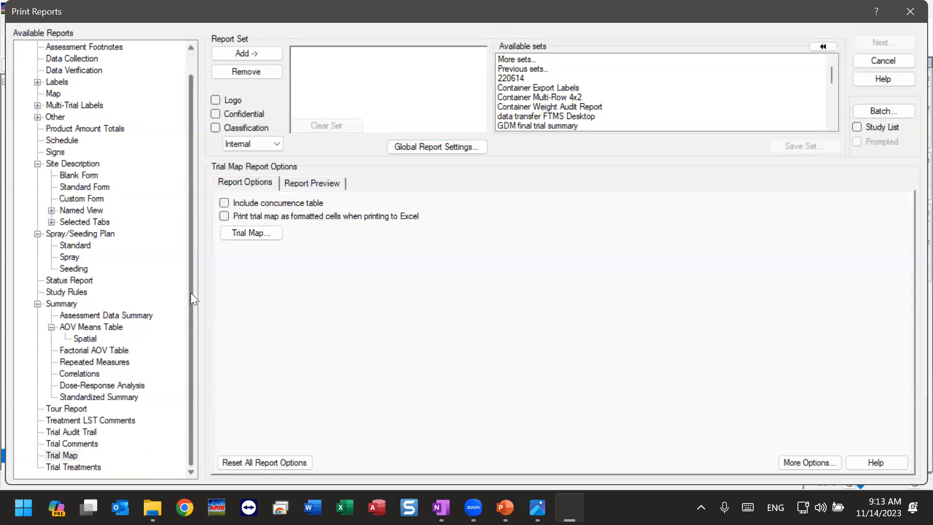
# Step: Add the Trial Map report to the report set
pyautogui.moveTo(190, 296); pyautogui.dragTo(189, 164)
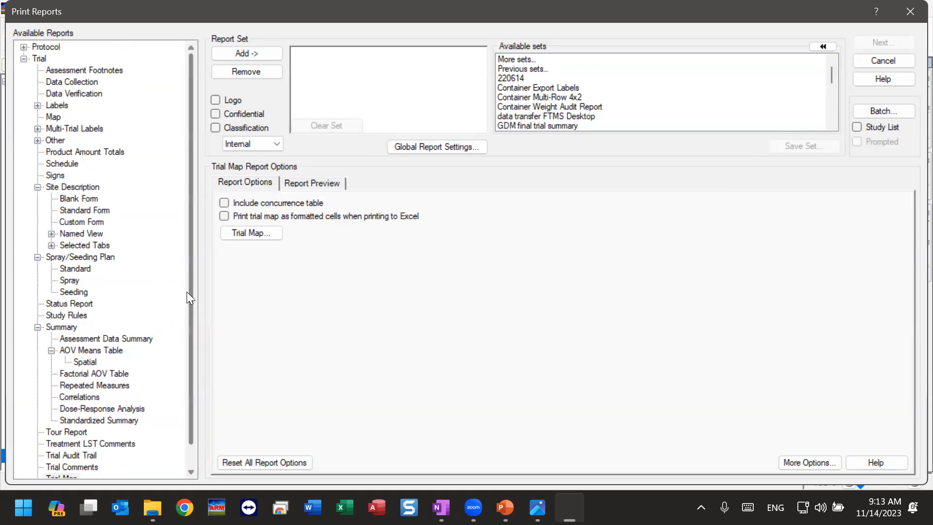
pyautogui.scroll(-1, 191, 311)
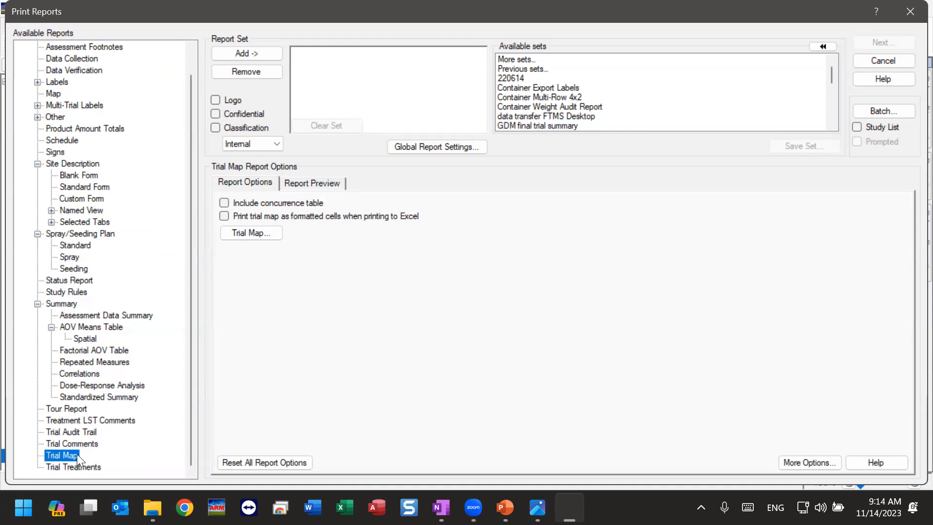
pyautogui.click(245, 54)
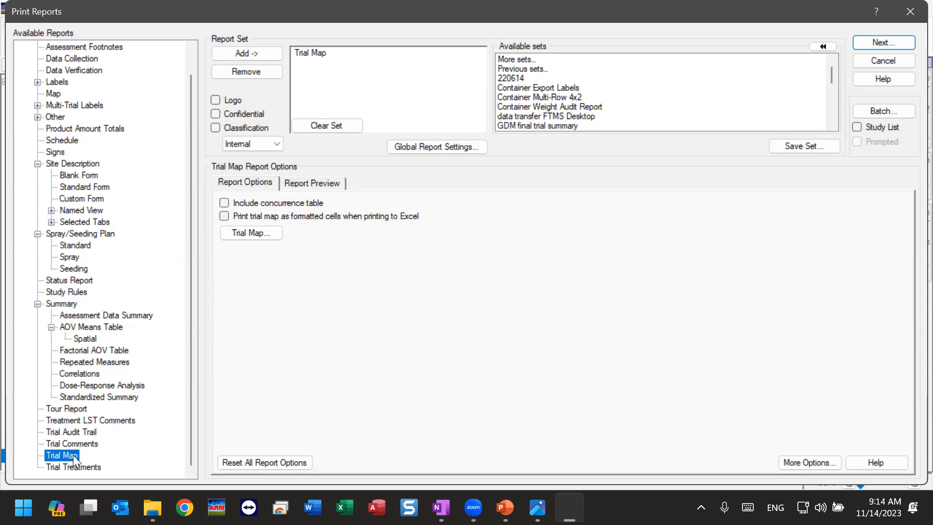
# Step: Add the Standard Spray/Seeding Plan to the report set and review the options of both reports in the set
pyautogui.click(83, 245)
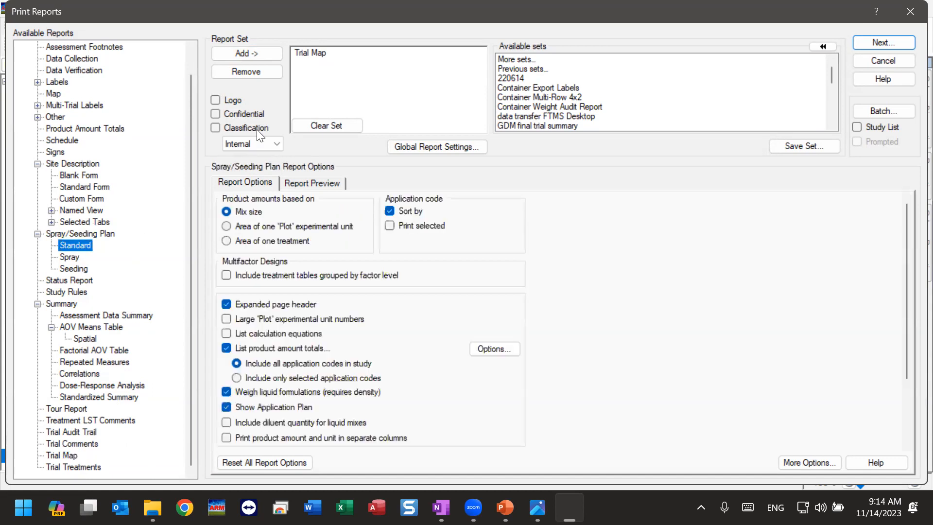
pyautogui.click(256, 51)
pyautogui.click(309, 66)
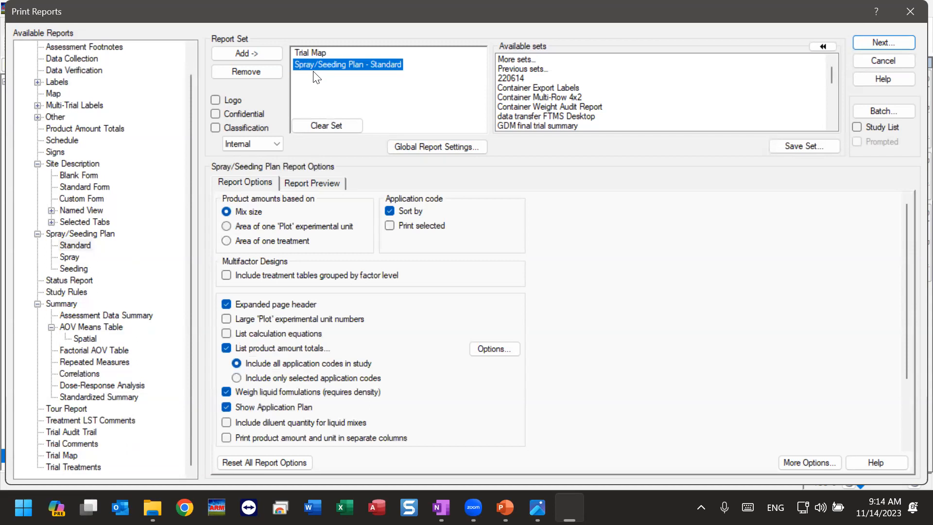
pyautogui.click(315, 53)
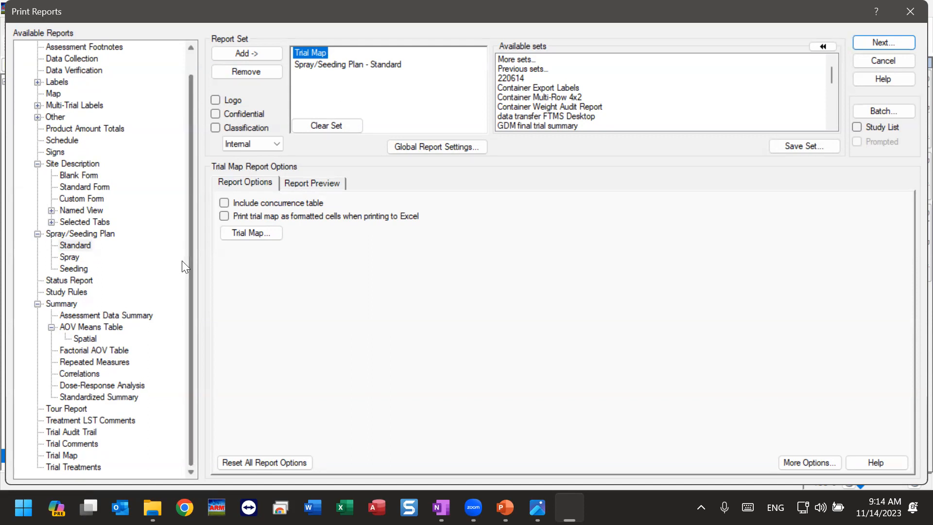
# Step: View the Assessment Footnotes report options and preview the Schedule report at 125% zoom
pyautogui.scroll(1, 191, 233)
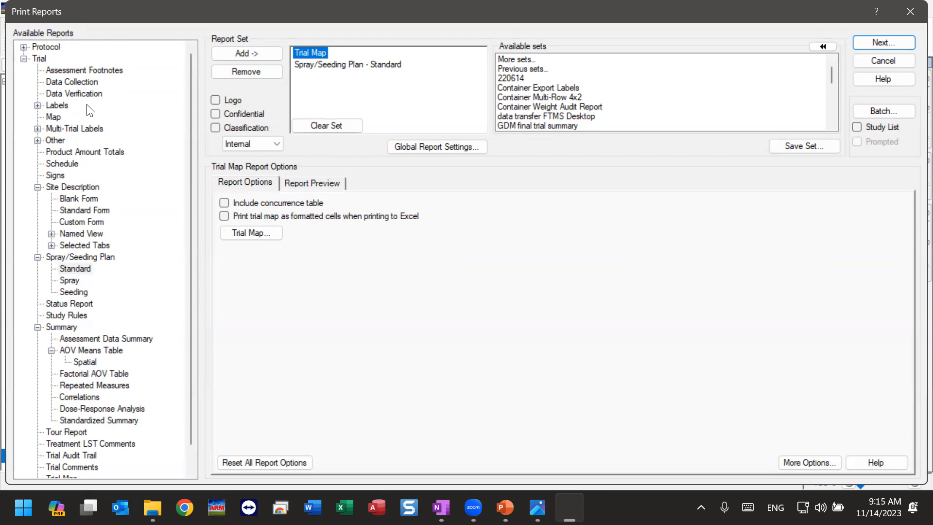
pyautogui.click(73, 71)
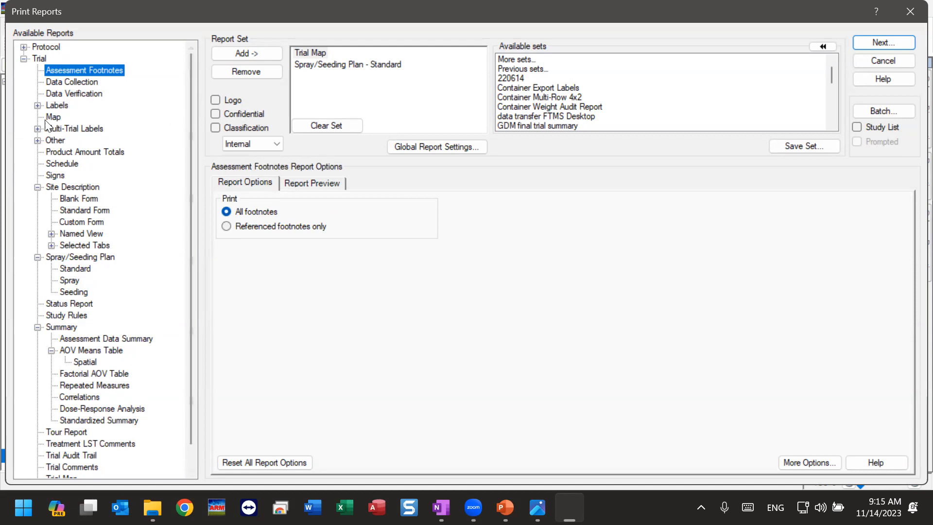
pyautogui.click(55, 164)
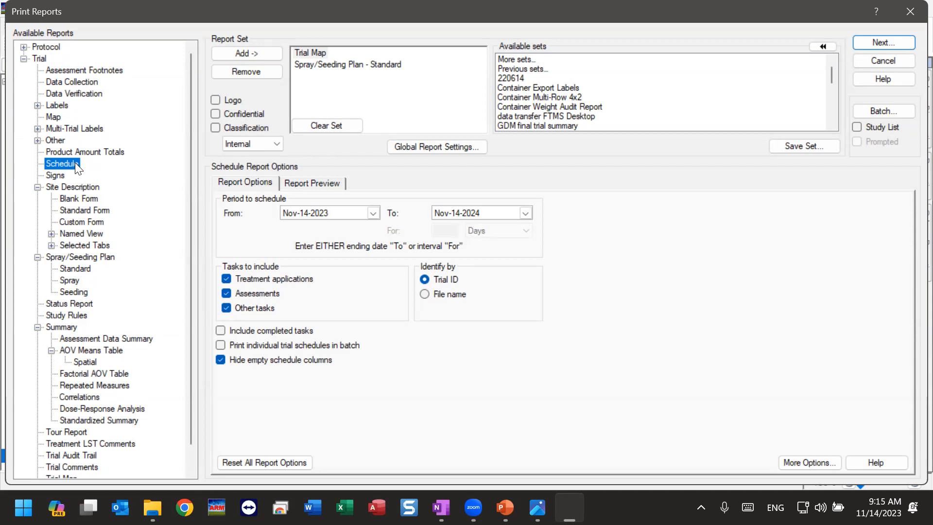
pyautogui.click(320, 186)
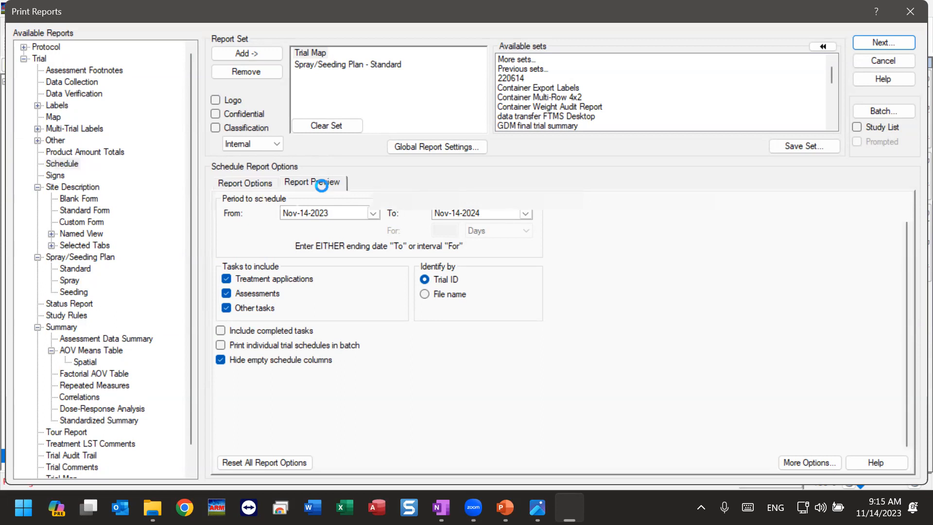
pyautogui.click(316, 200)
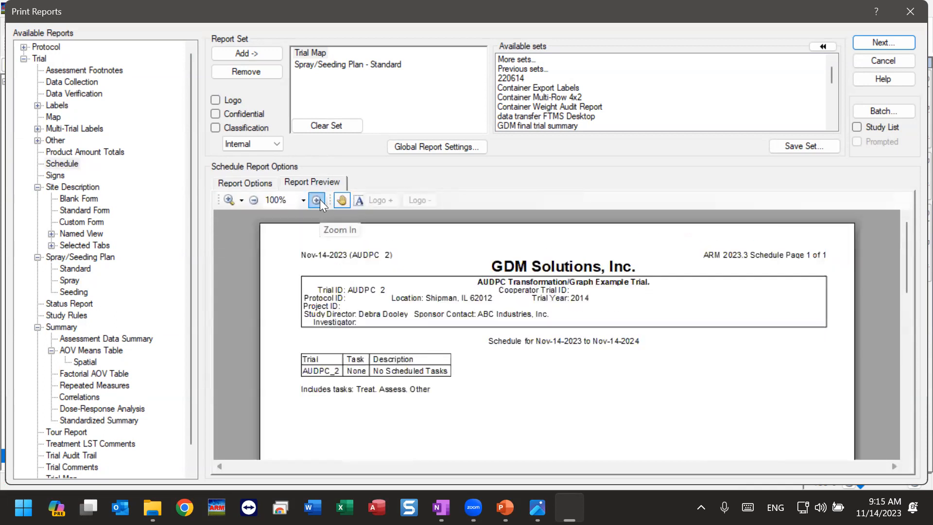
pyautogui.click(317, 199)
pyautogui.moveTo(446, 383); pyautogui.dragTo(448, 385)
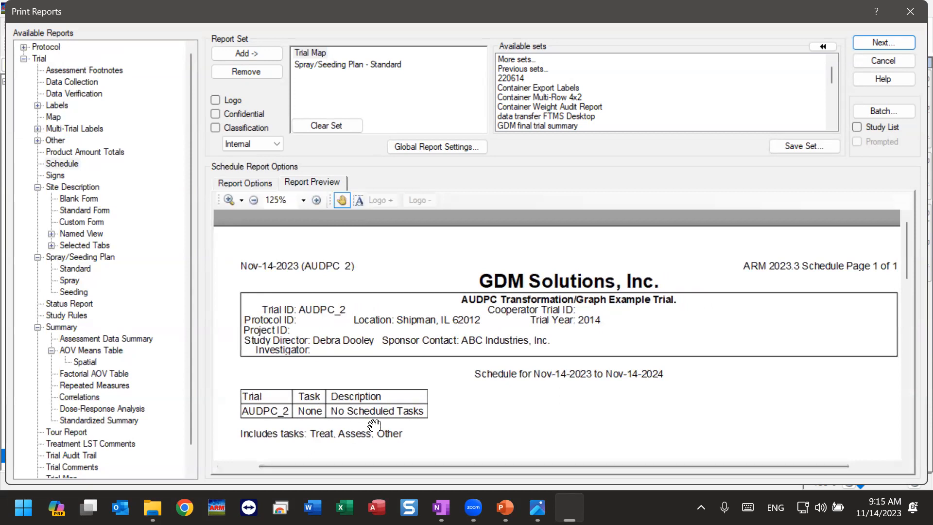
# Step: Preview the Site Description report from general trial information through contacts, crop, pest, and site and design, and view its report options
pyautogui.click(82, 185)
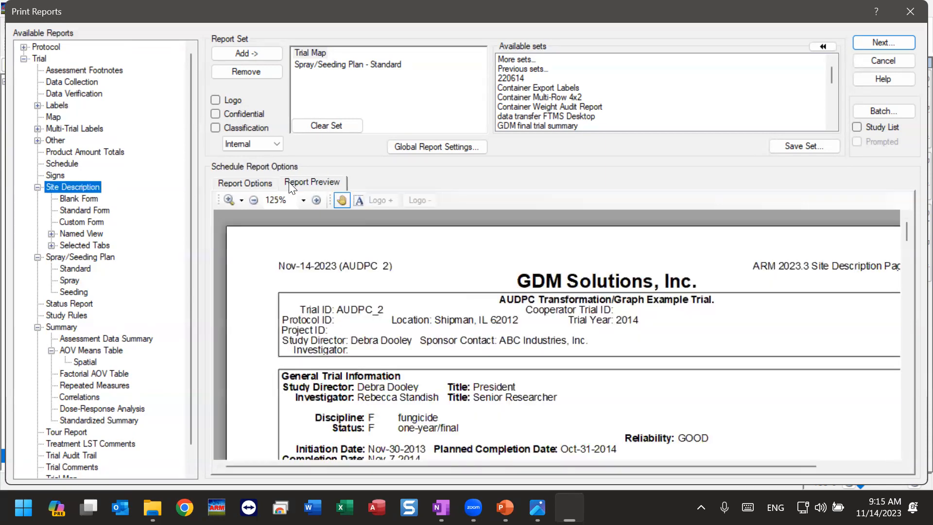
pyautogui.moveTo(320, 391); pyautogui.dragTo(286, 265)
pyautogui.moveTo(325, 377); pyautogui.dragTo(329, 243)
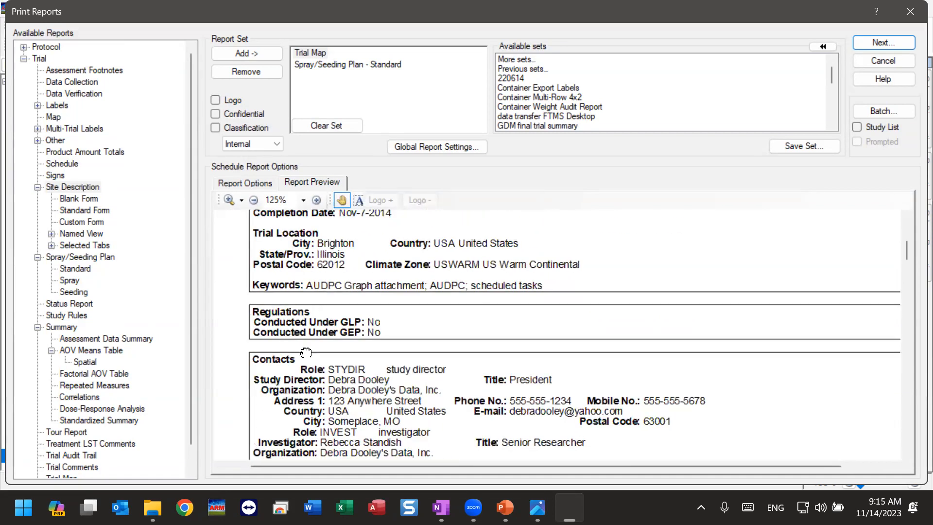
pyautogui.moveTo(307, 355); pyautogui.dragTo(298, 253)
pyautogui.scroll(-3, 316, 400)
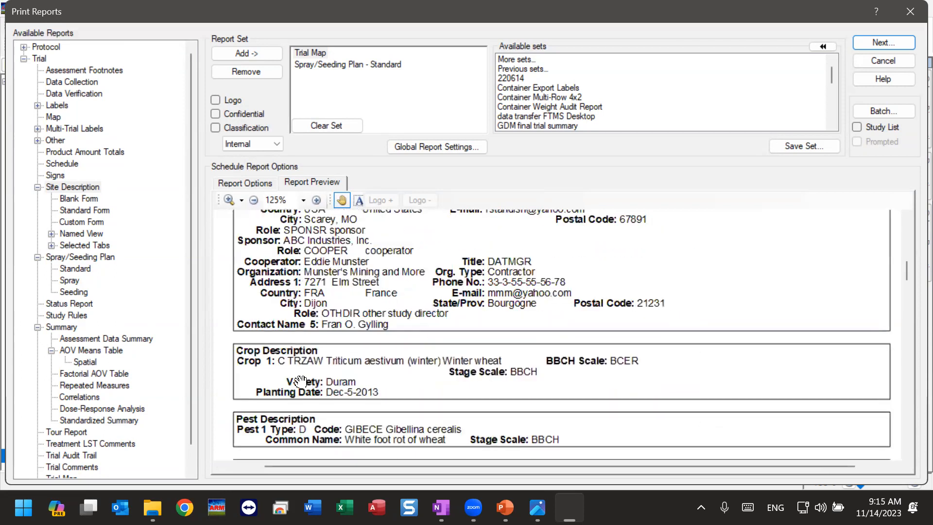
pyautogui.scroll(-3, 251, 351)
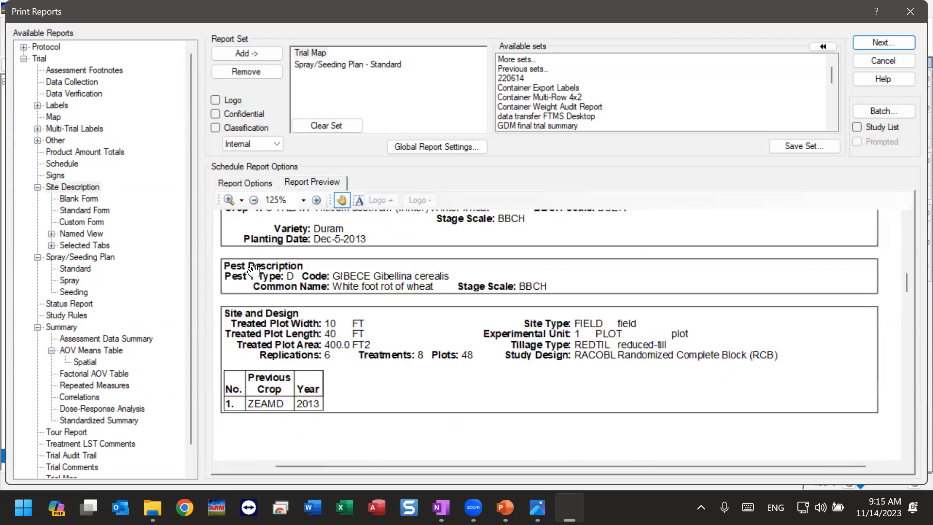
pyautogui.moveTo(258, 272); pyautogui.dragTo(278, 209)
pyautogui.moveTo(422, 305); pyautogui.dragTo(420, 287)
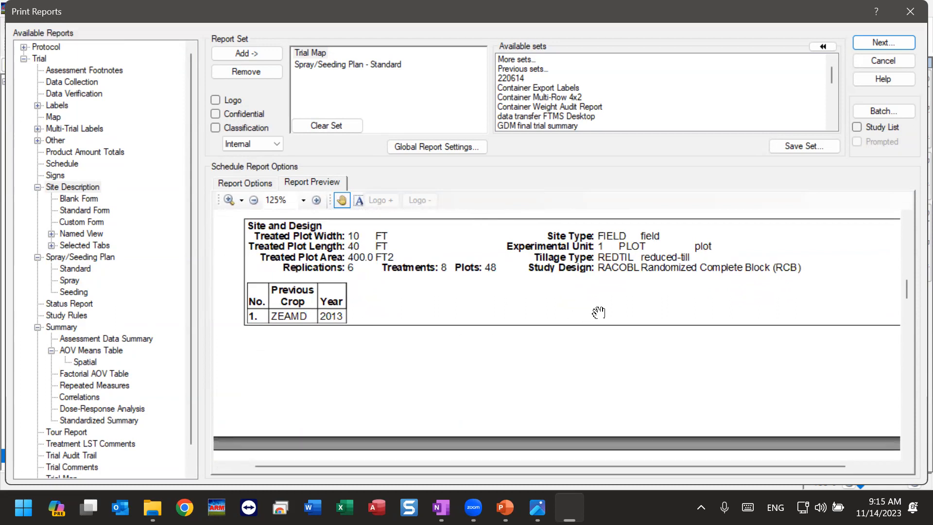
pyautogui.moveTo(411, 281); pyautogui.dragTo(413, 333)
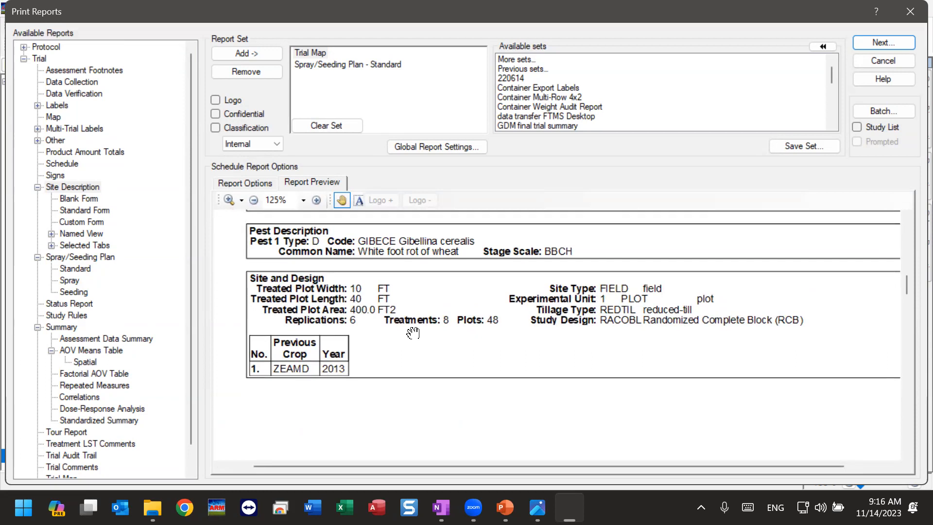
pyautogui.click(241, 184)
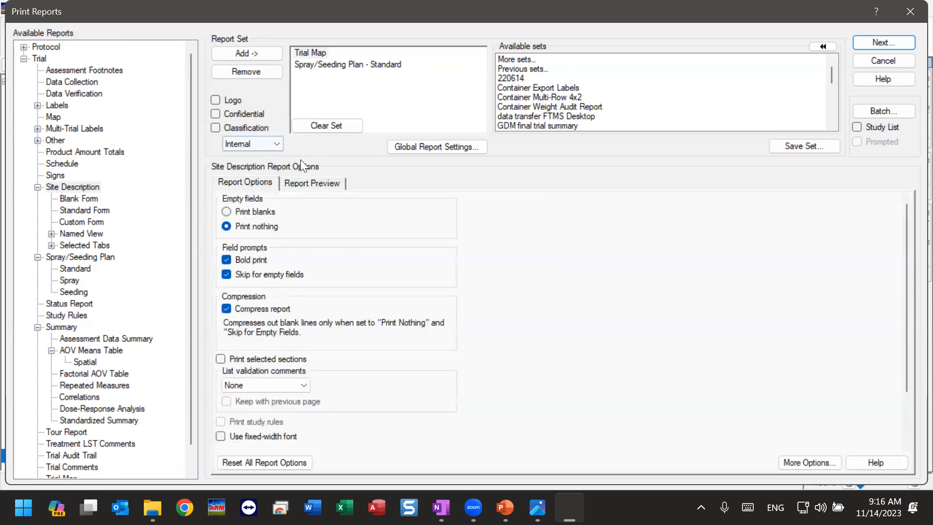
# Step: Preview the Site Description Standard Form and examine its trial information, contacts, crop, pest, and site and design sections
pyautogui.click(74, 211)
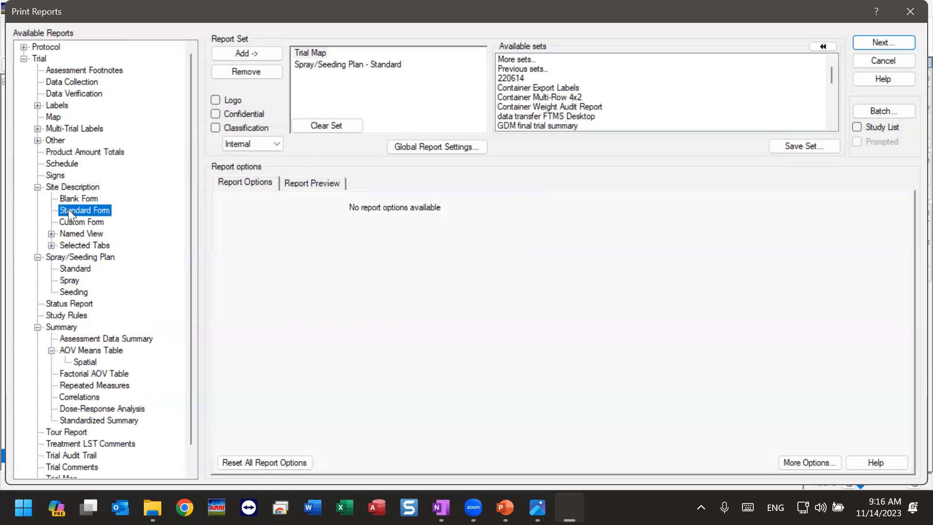
pyautogui.click(319, 184)
pyautogui.scroll(-4, 364, 336)
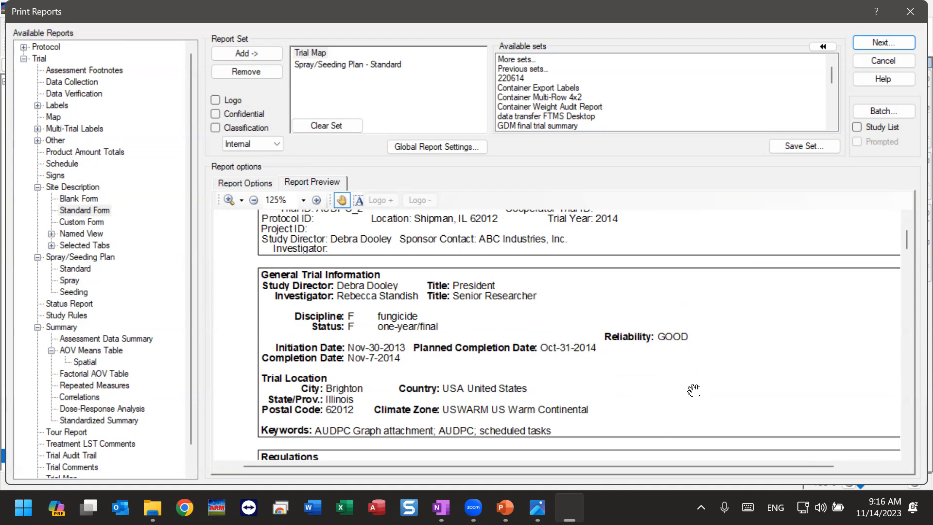
pyautogui.scroll(-3, 690, 401)
pyautogui.scroll(-3, 657, 404)
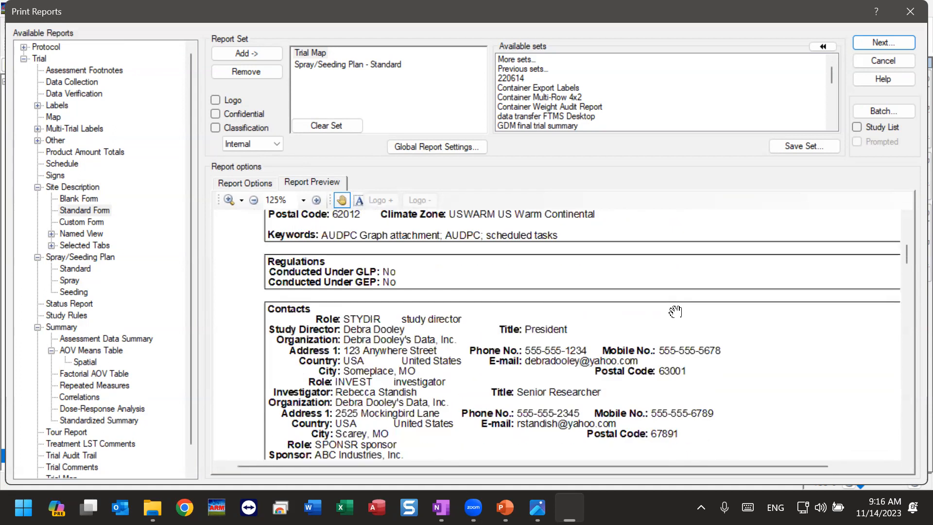
pyautogui.scroll(-10, 682, 423)
pyautogui.scroll(-2, 671, 339)
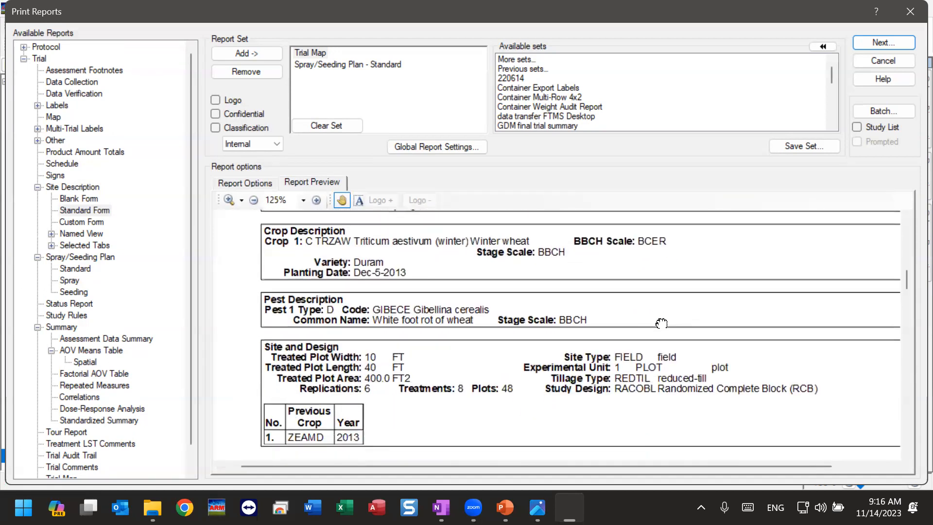
# Step: Review the Standard Form preview's pest description, plot dimensions, study design, and previous crop table
pyautogui.scroll(1, 659, 346)
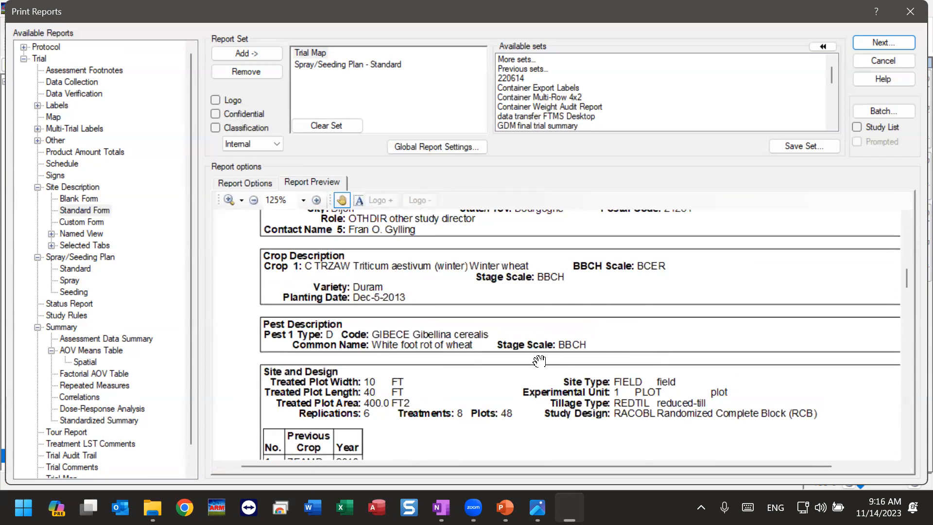
pyautogui.moveTo(559, 416); pyautogui.dragTo(574, 272)
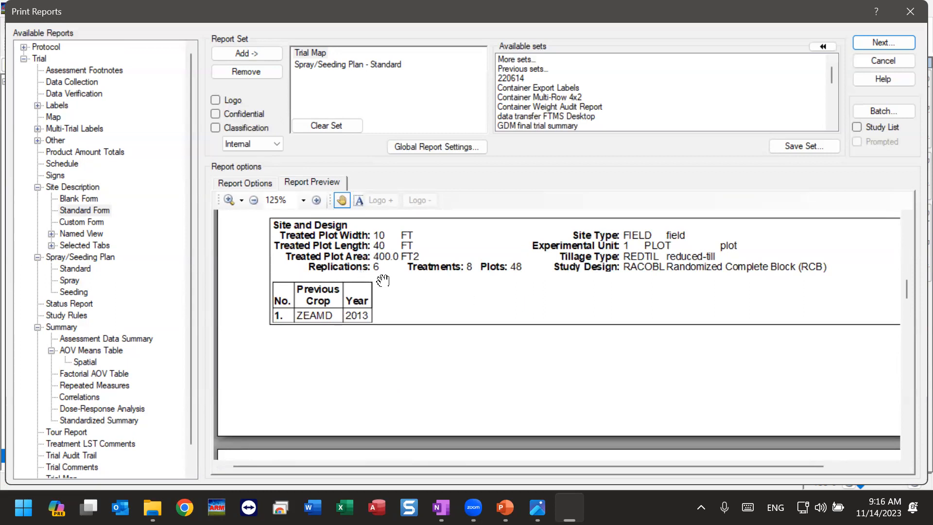
pyautogui.moveTo(382, 281); pyautogui.dragTo(408, 321)
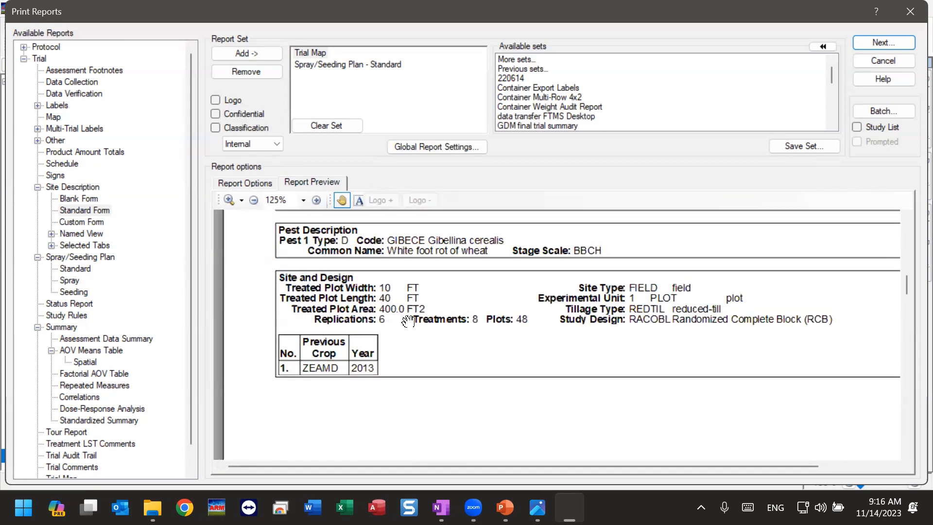
# Step: Preview the Site Description Blank Form from general trial information through objectives, applying the page-width adjustment to all, and view the Custom Form's report options
pyautogui.click(79, 198)
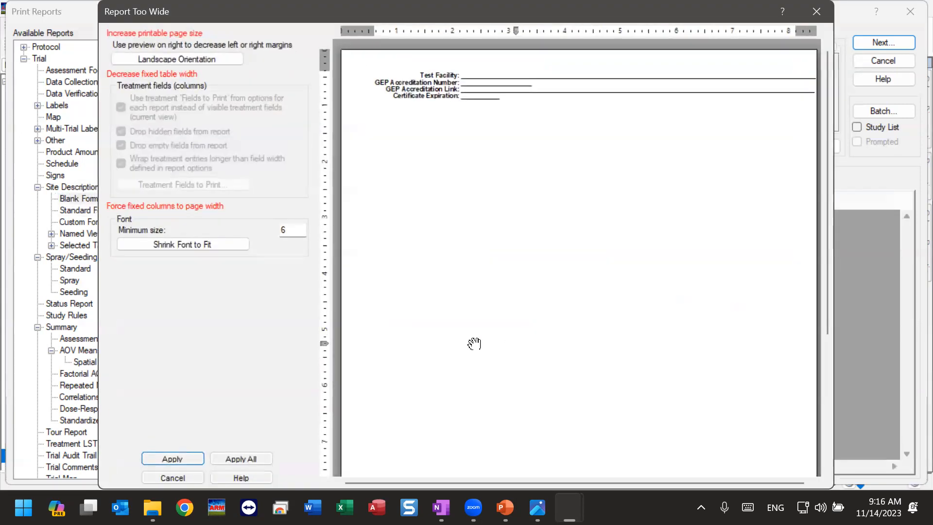
pyautogui.click(261, 457)
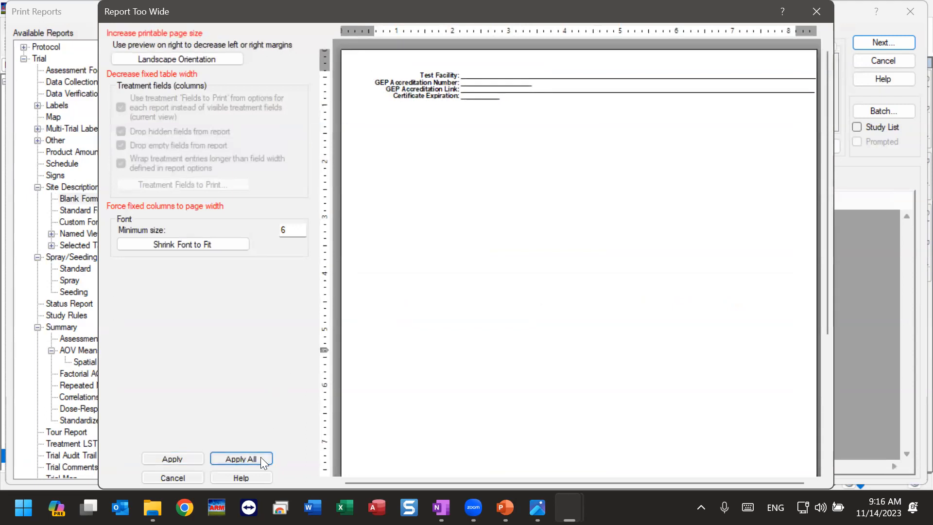
pyautogui.scroll(-5, 514, 398)
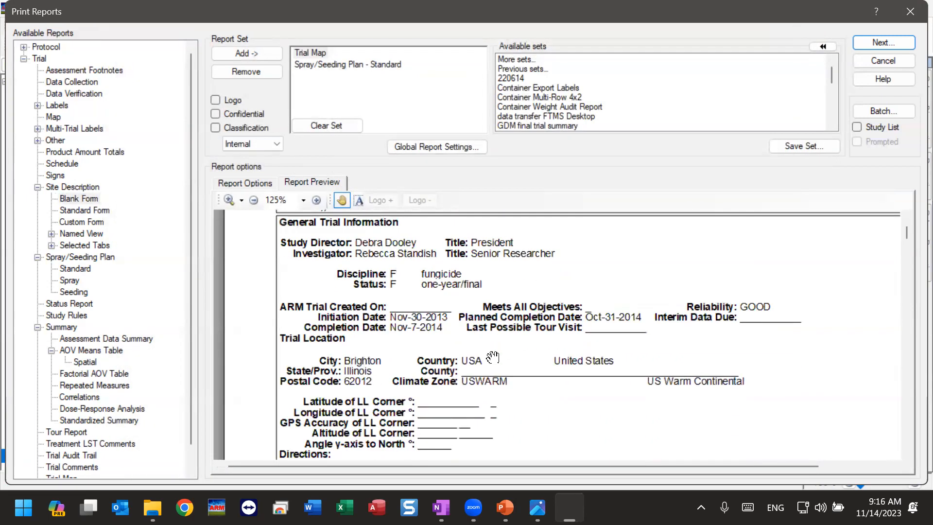
pyautogui.scroll(-5, 368, 394)
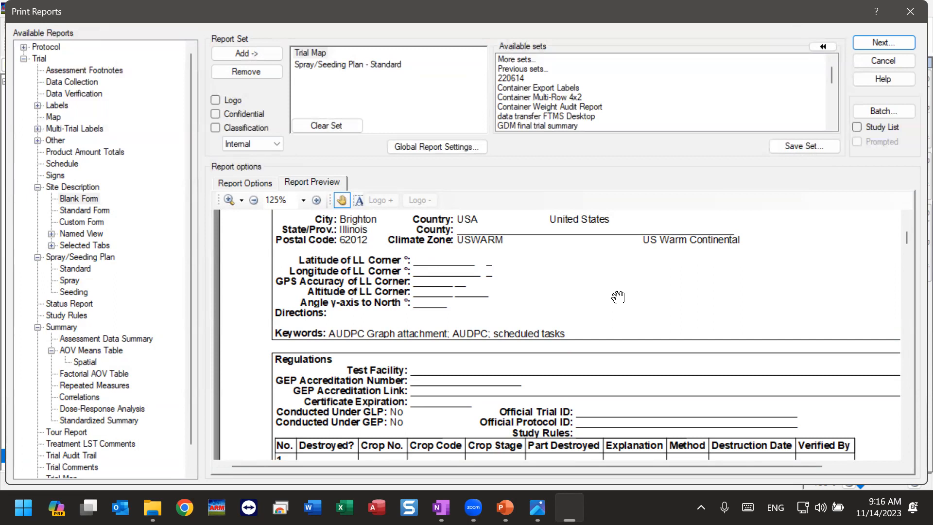
pyautogui.scroll(-3, 499, 407)
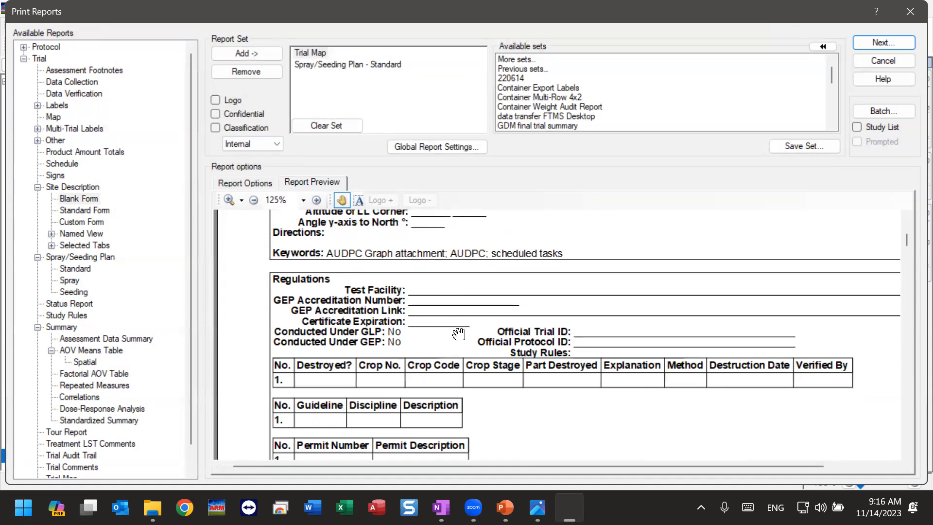
pyautogui.scroll(-4, 471, 367)
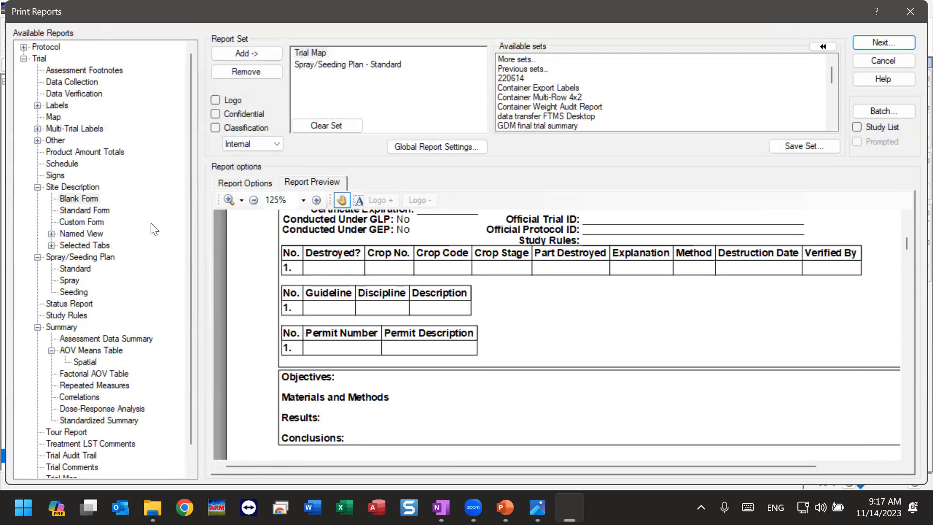
pyautogui.click(257, 187)
pyautogui.click(73, 222)
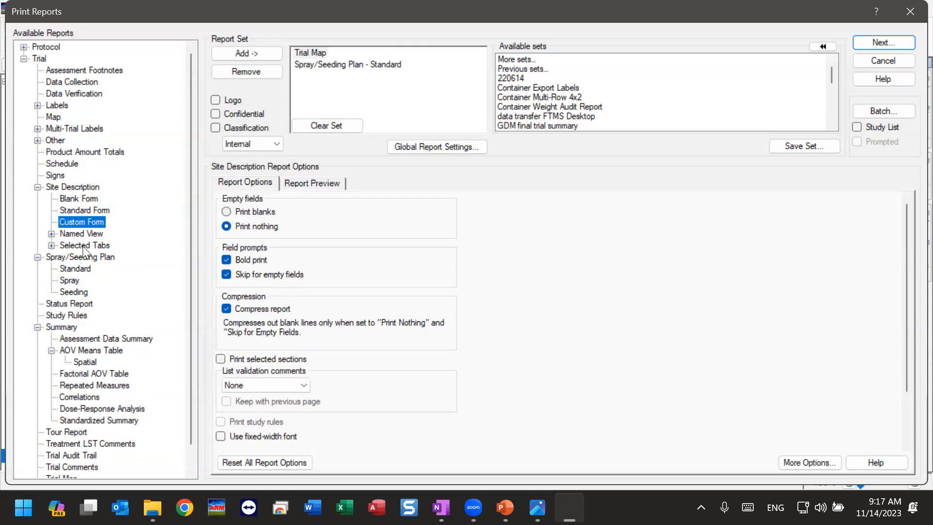
# Step: Add a Site Description Selected Tabs report containing only the General Trial and Contacts sections to the report set
pyautogui.click(51, 245)
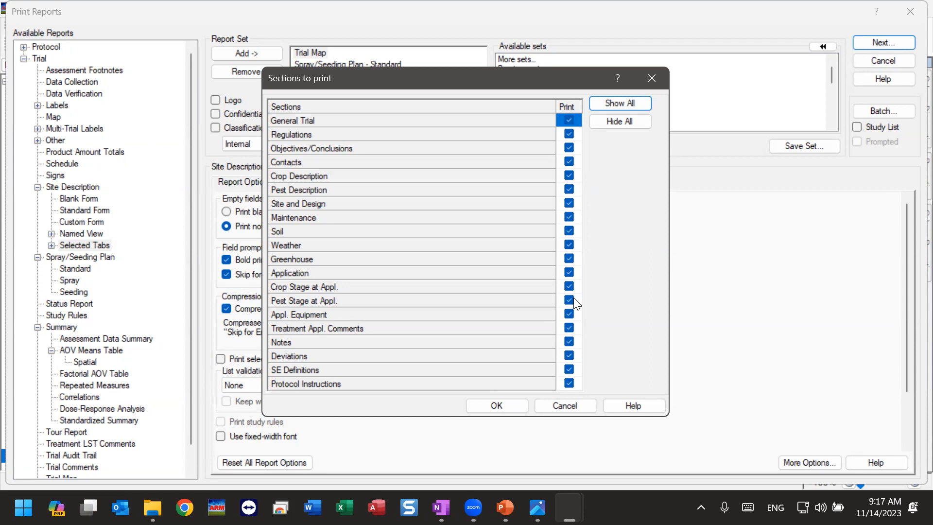
pyautogui.click(635, 122)
pyautogui.click(567, 122)
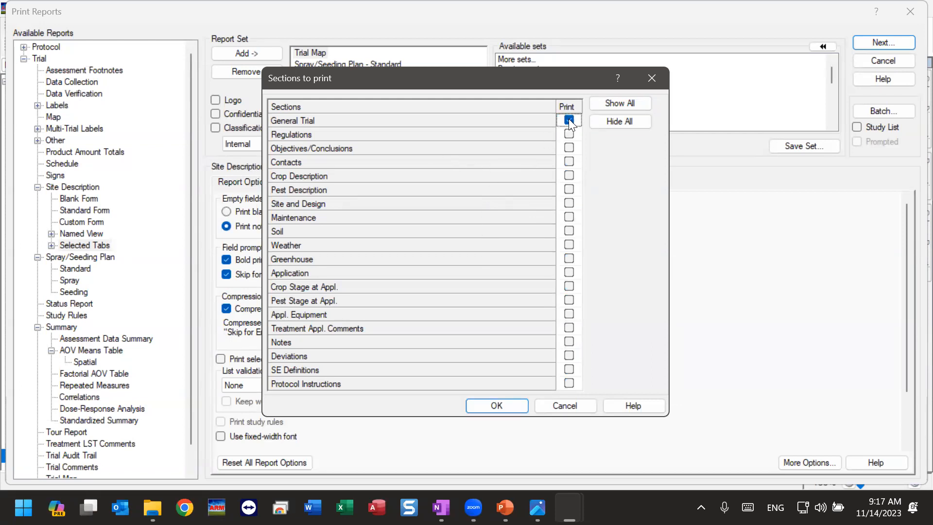
pyautogui.click(569, 163)
pyautogui.click(510, 402)
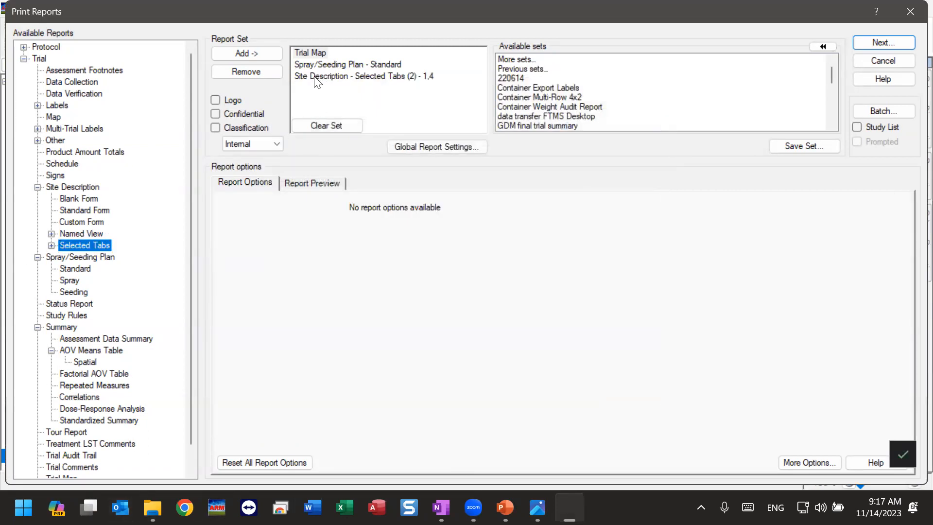
# Step: Preview the General Trial and Contacts report from the report set and check its report options
pyautogui.click(428, 78)
pyautogui.click(327, 181)
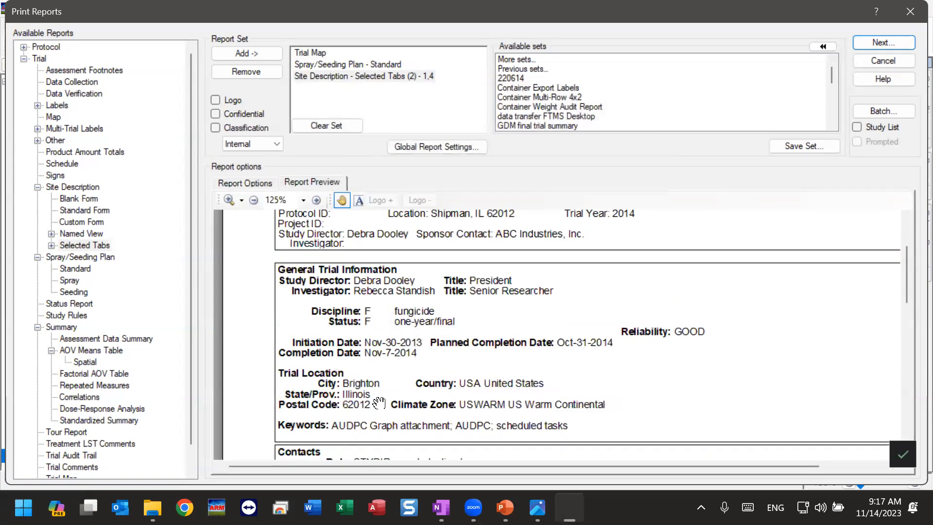
pyautogui.scroll(-10, 384, 311)
pyautogui.scroll(-3, 400, 351)
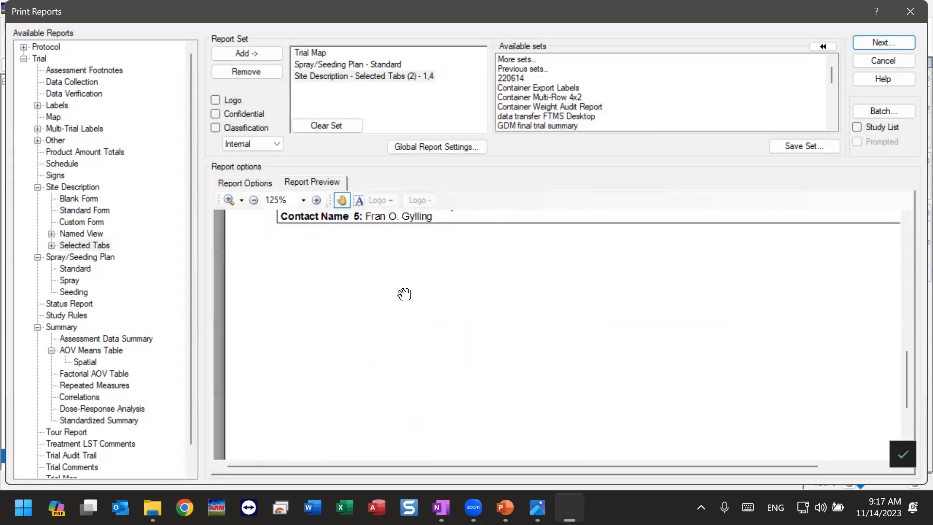
pyautogui.click(243, 181)
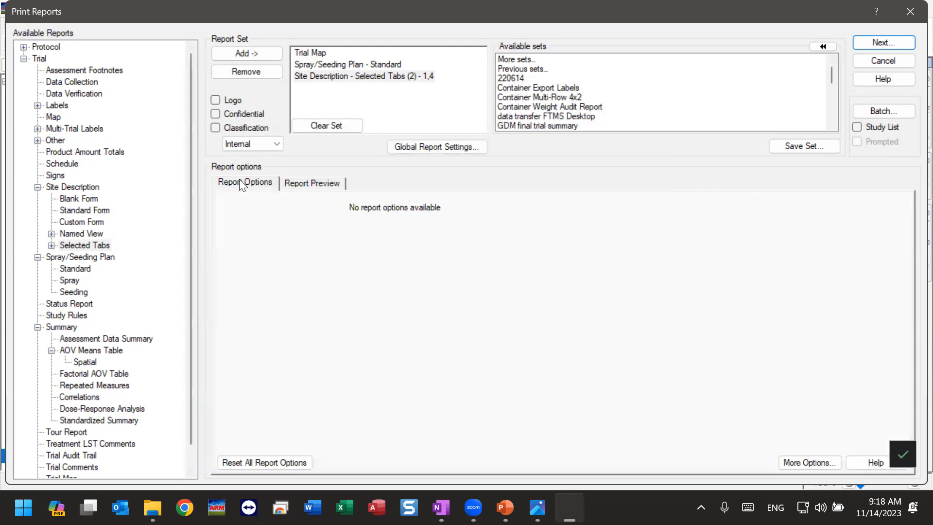
# Step: Add another Site Description Selected Tabs report containing only the Weather and SE Definitions sections to the report set
pyautogui.doubleClick(53, 246)
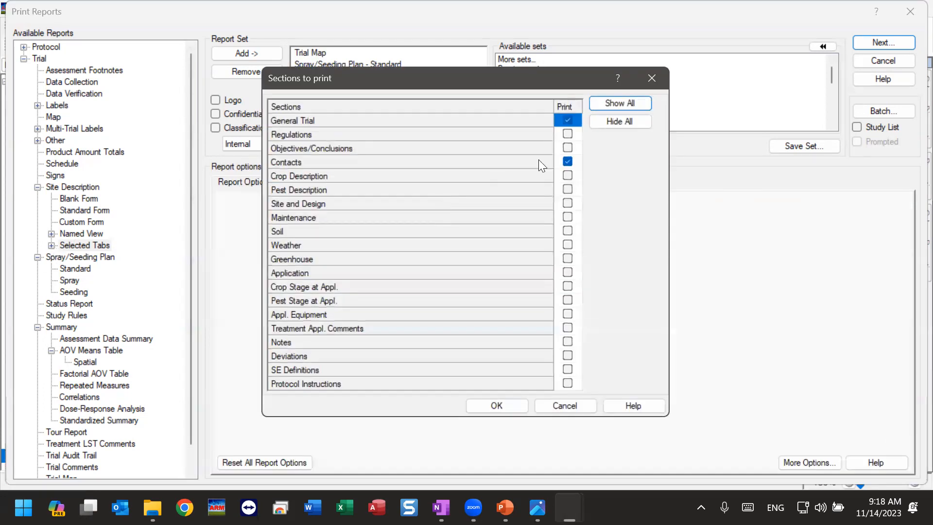
pyautogui.click(623, 120)
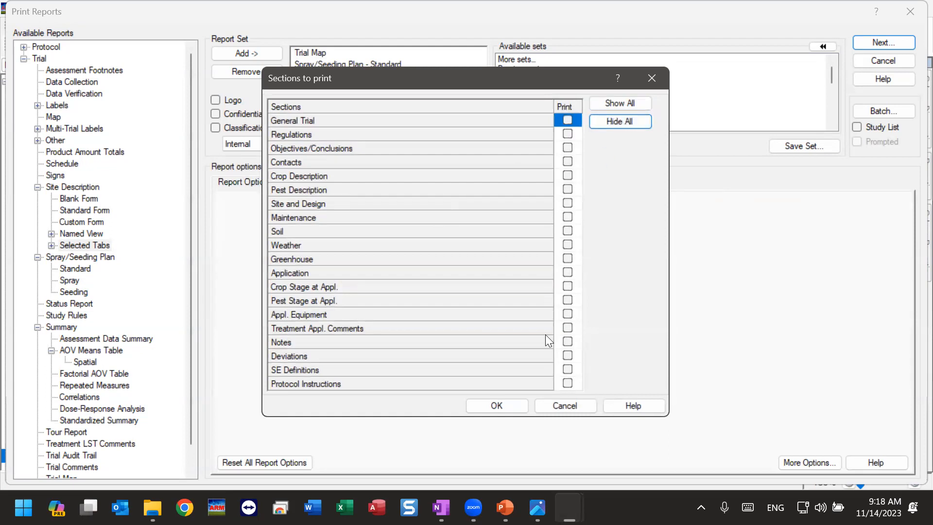
pyautogui.click(567, 370)
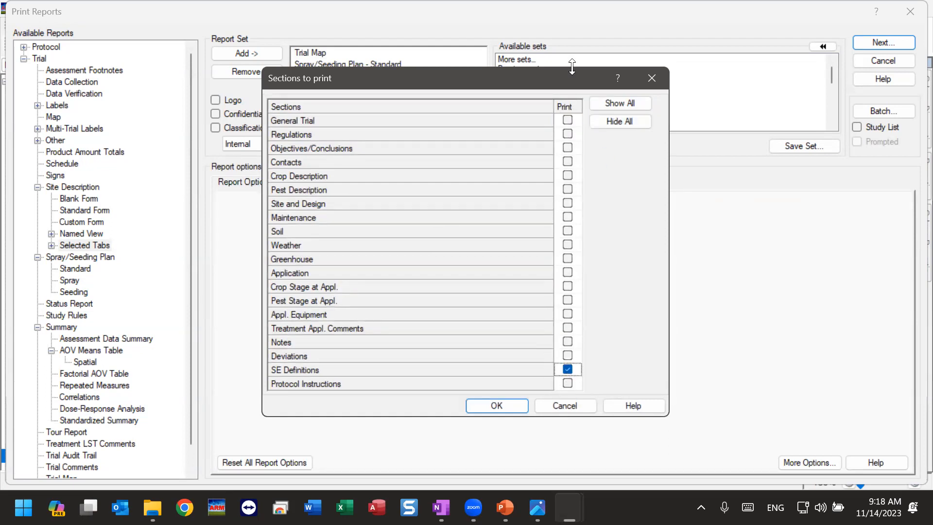
pyautogui.click(567, 244)
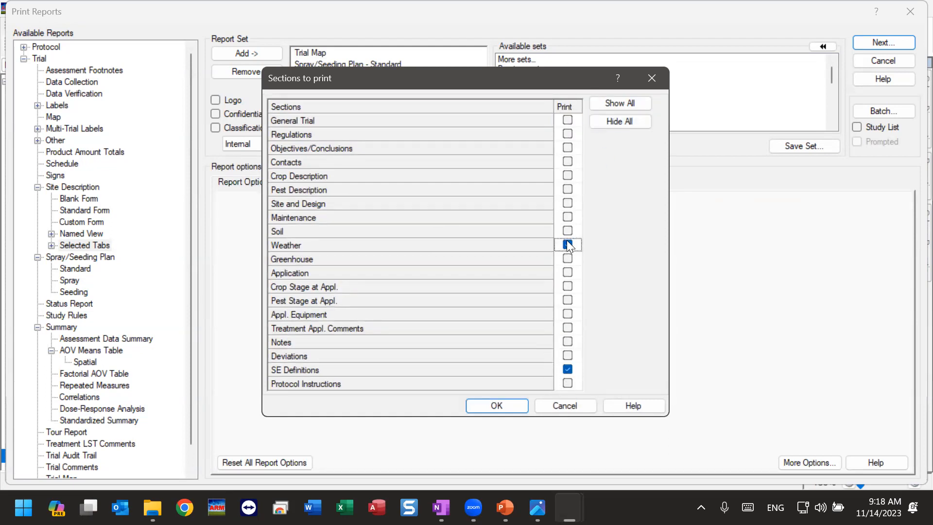
pyautogui.click(486, 406)
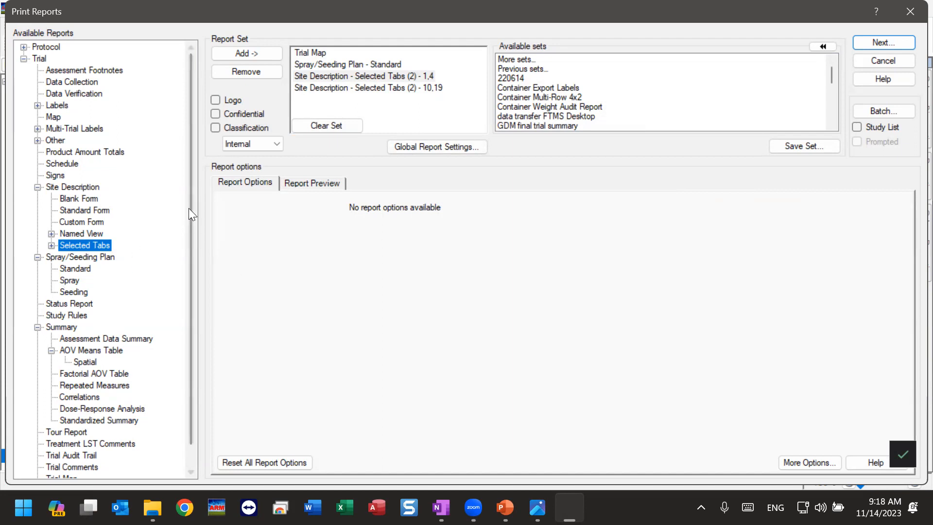
# Step: Preview the Study Rules and Trial Treatments reports
pyautogui.scroll(-1, 189, 192)
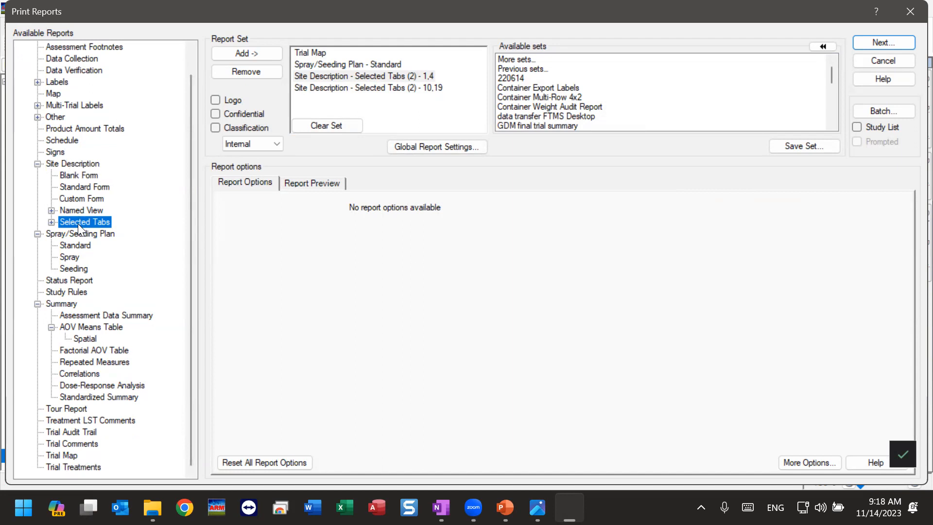
pyautogui.click(63, 292)
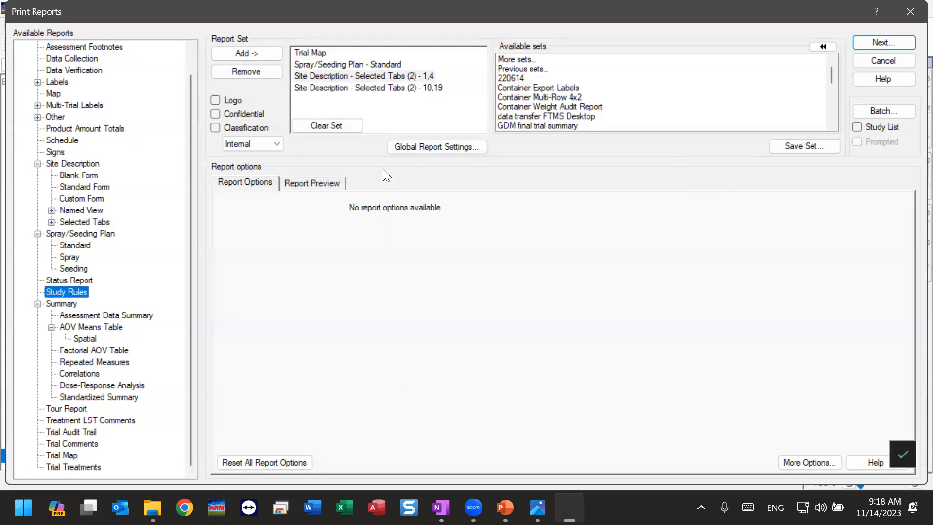
pyautogui.click(302, 182)
pyautogui.scroll(-1, 434, 387)
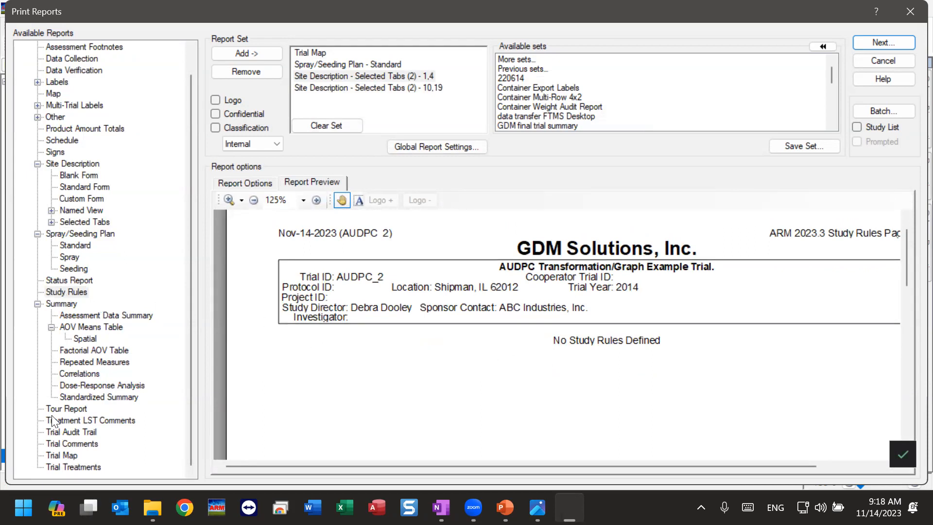
pyautogui.click(56, 467)
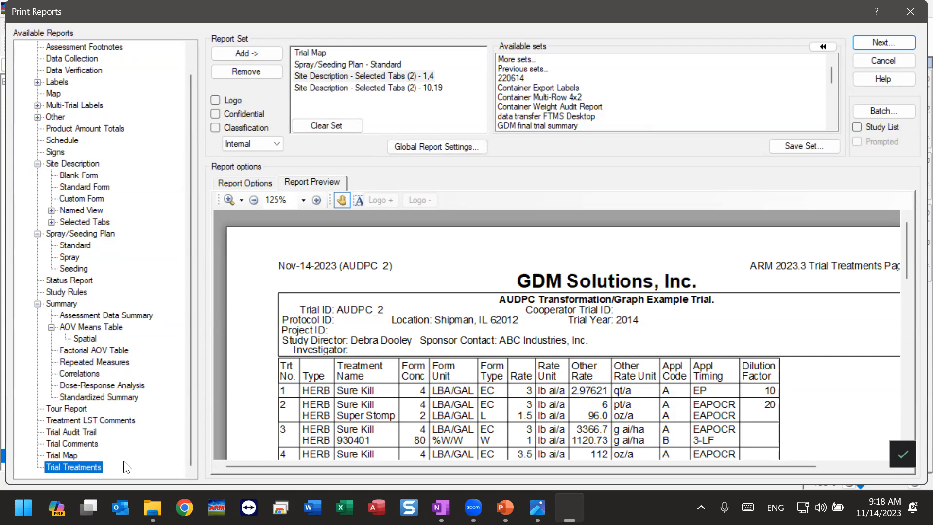
# Step: Preview the Assessment Data Summary report and examine its rating headers, plot values, and treatment means
pyautogui.click(61, 304)
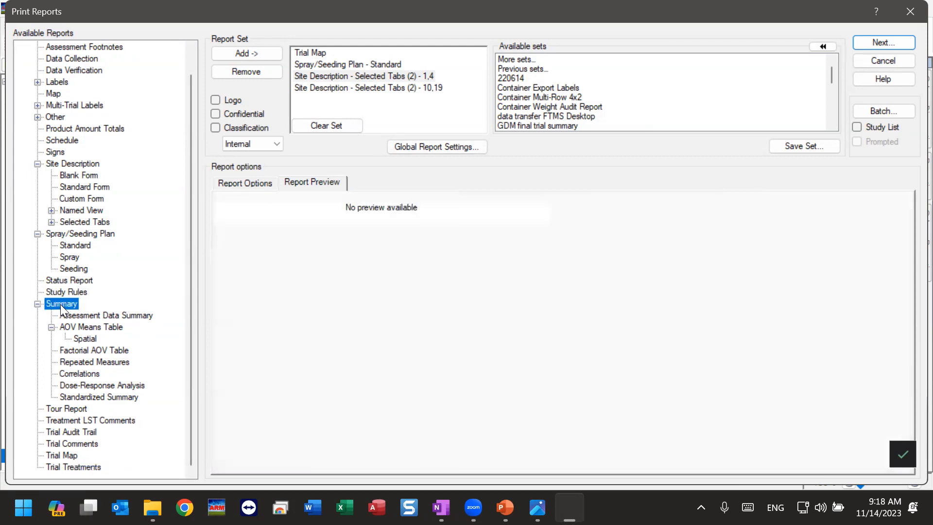
pyautogui.click(37, 303)
pyautogui.click(37, 327)
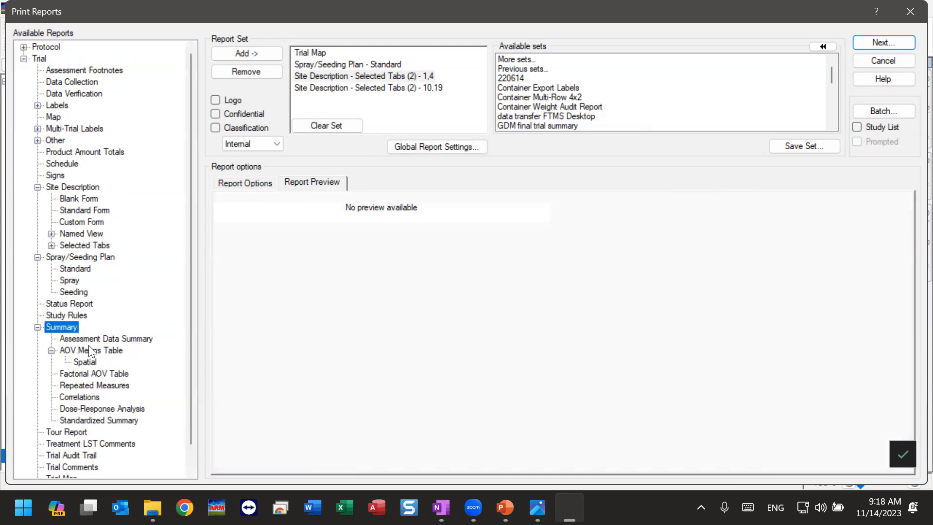
pyautogui.scroll(-1, 86, 347)
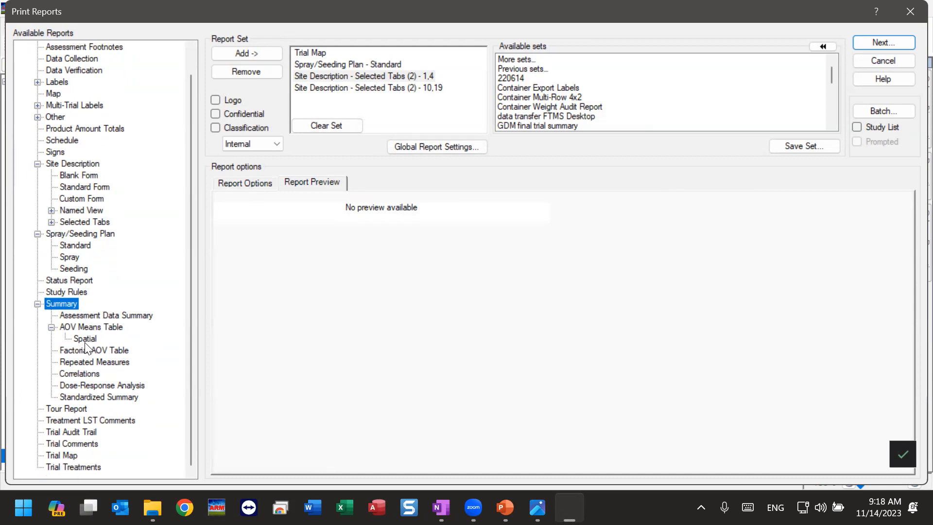
pyautogui.click(88, 315)
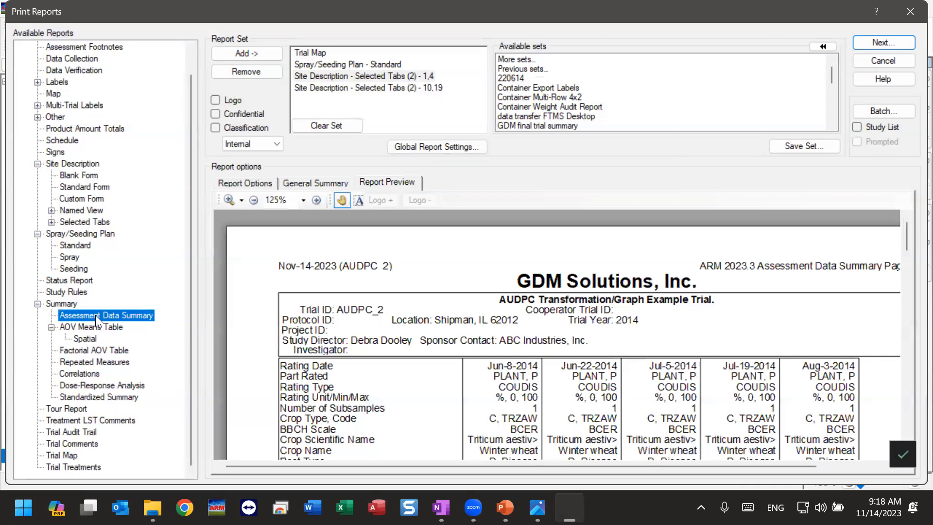
pyautogui.moveTo(576, 426); pyautogui.dragTo(390, 319)
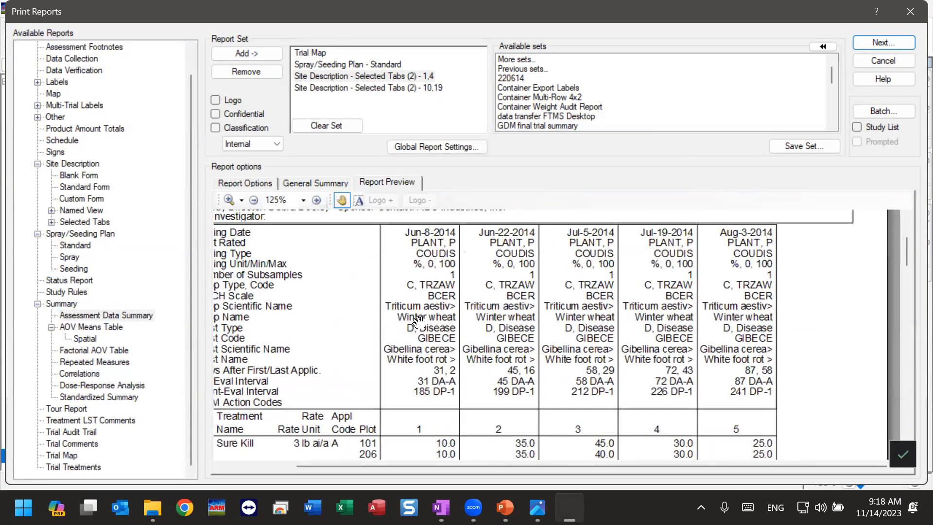
pyautogui.moveTo(771, 412); pyautogui.dragTo(777, 243)
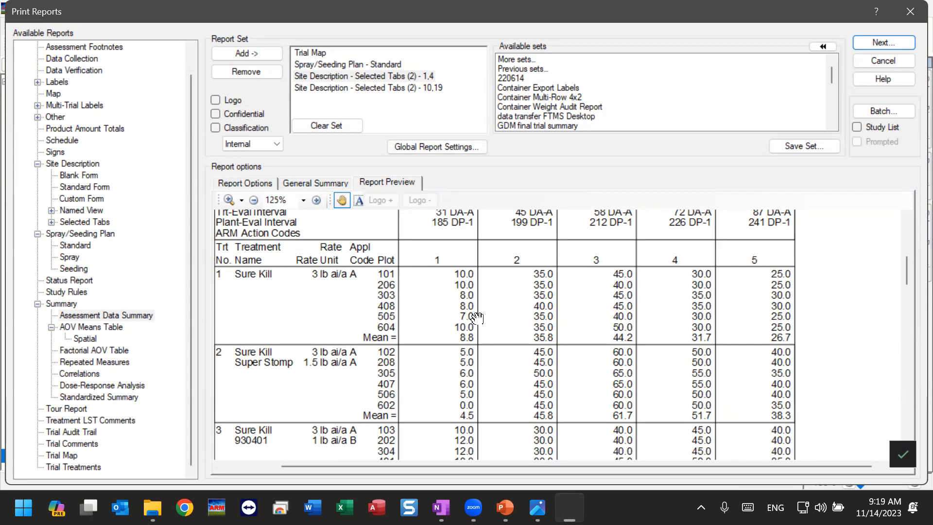
# Step: Preview the AOV Means Table report and examine its treatment means, mean comparison letters, and statistics
pyautogui.click(91, 327)
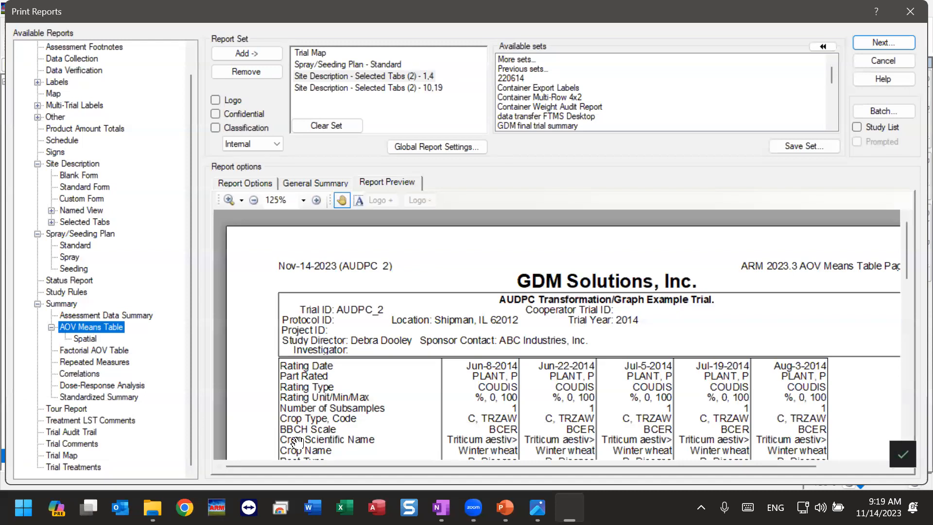
pyautogui.moveTo(339, 432); pyautogui.dragTo(369, 341)
pyautogui.scroll(-3, 369, 342)
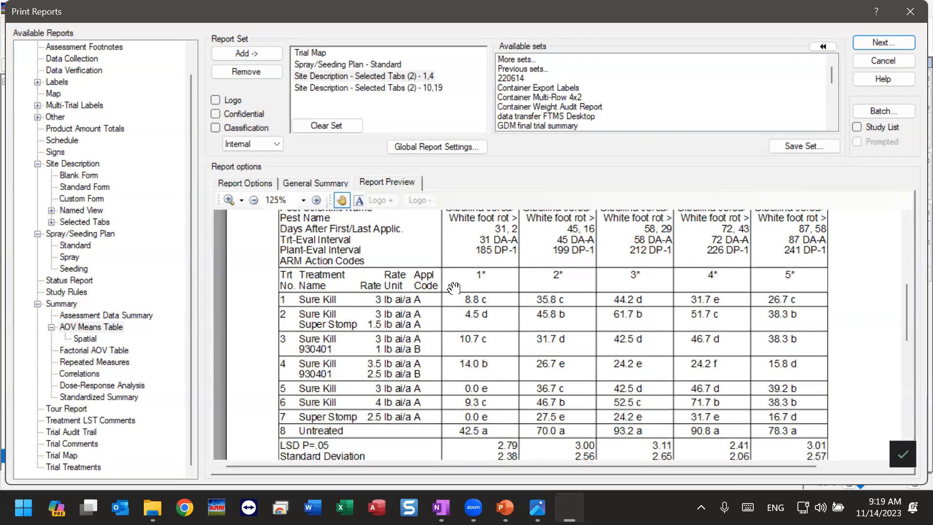
pyautogui.scroll(-3, 530, 420)
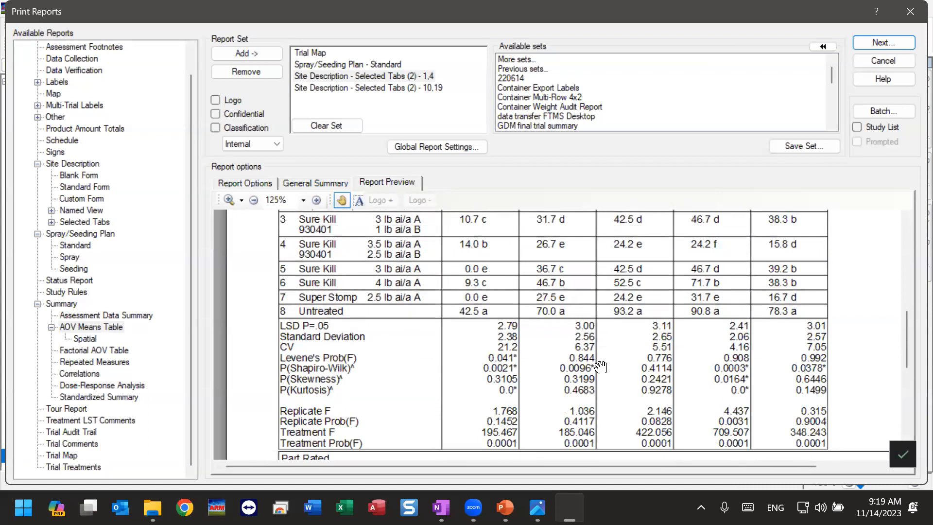
pyautogui.scroll(2, 525, 363)
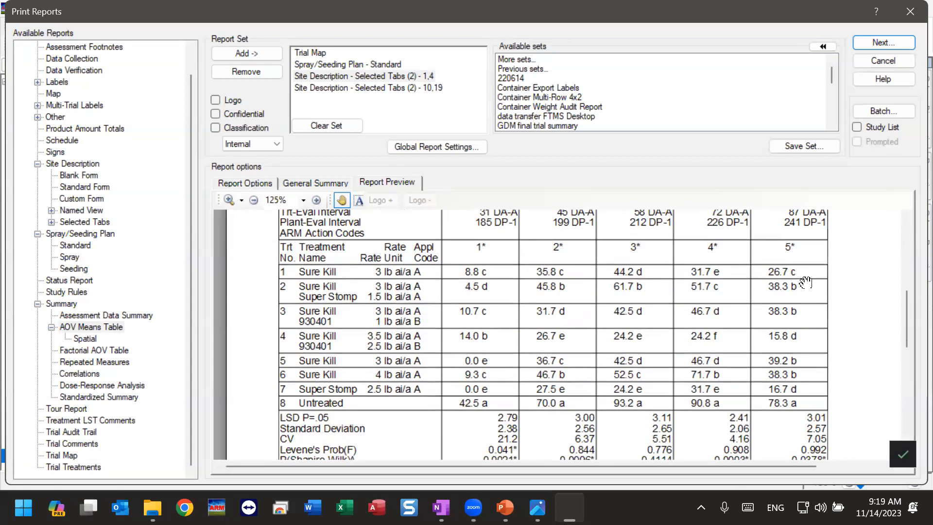
# Step: Add the Assessment Data Summary report to the report set
pyautogui.click(75, 350)
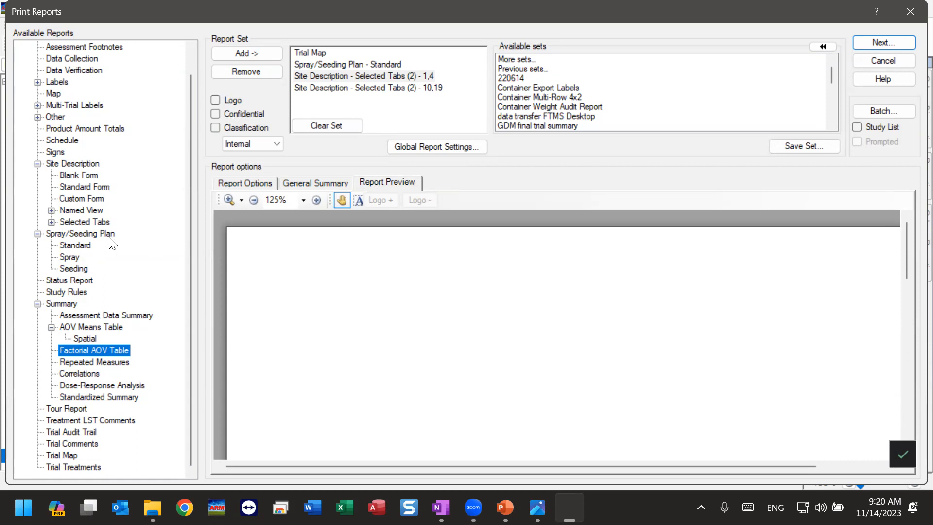
pyautogui.click(87, 315)
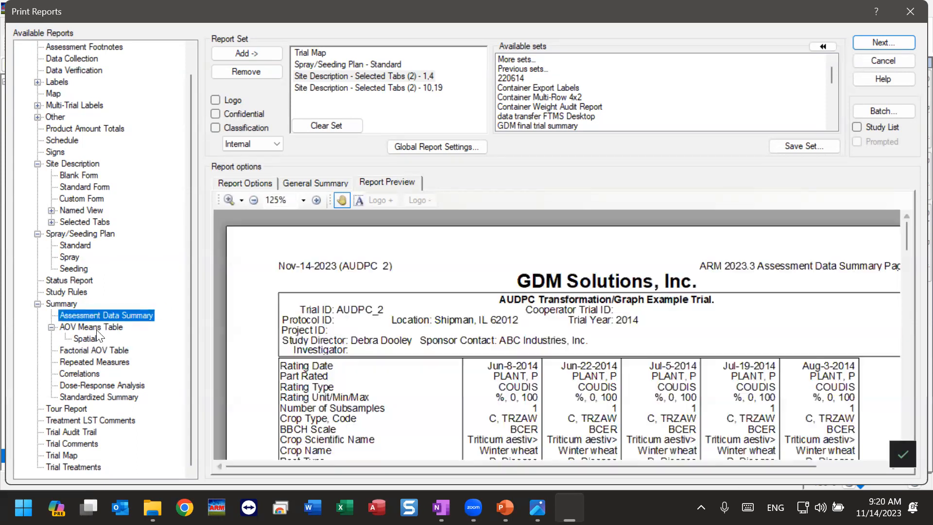
pyautogui.click(255, 50)
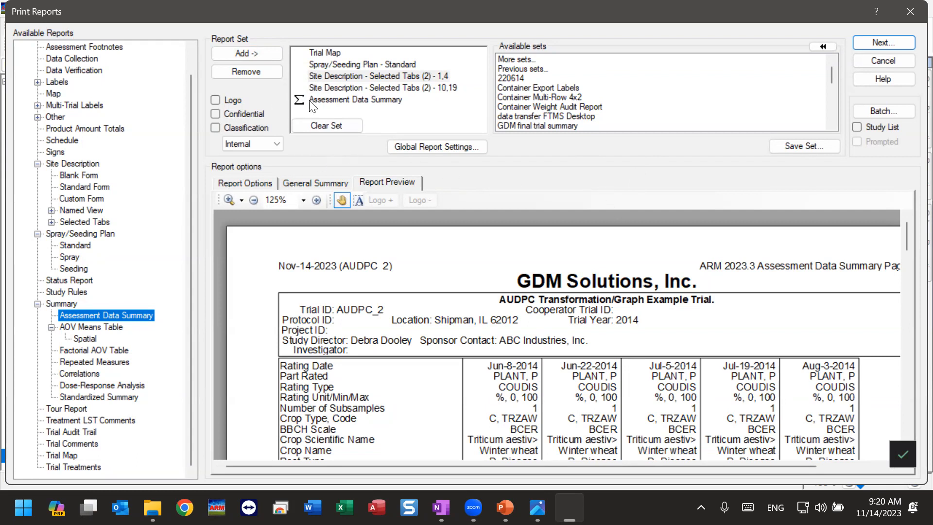
# Step: Review the General Summary options and the report options of the Assessment Data Summary in the report set
pyautogui.click(296, 185)
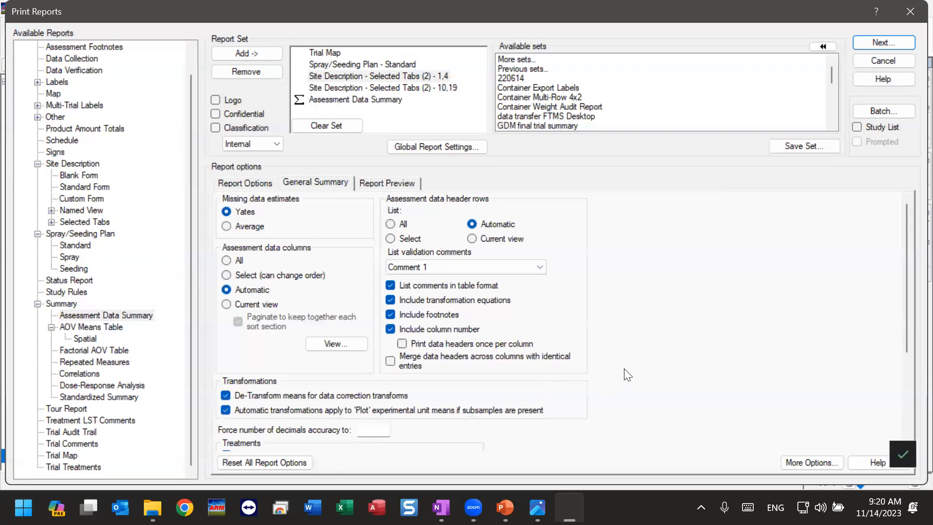
pyautogui.scroll(-3, 630, 363)
pyautogui.scroll(3, 632, 363)
pyautogui.click(324, 99)
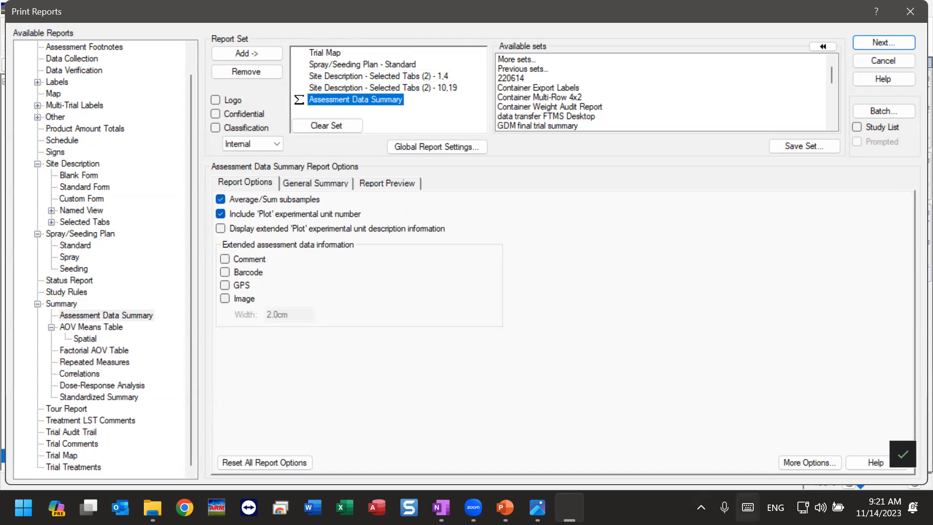
# Step: Review the extended Assessment Data Summary options for general summary, page setup, pre-mix ingredients, printed fields and global treatments, then cancel without changes
pyautogui.click(800, 463)
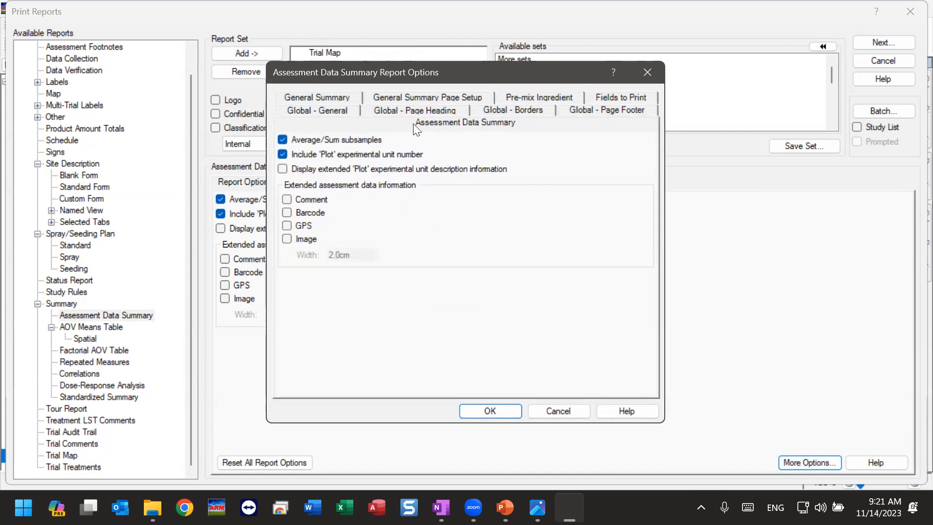
pyautogui.click(327, 98)
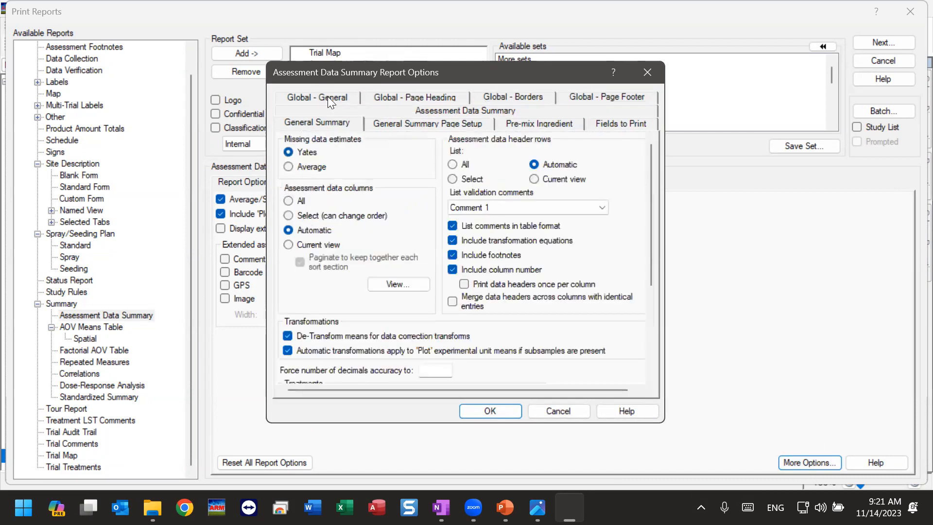
pyautogui.click(408, 121)
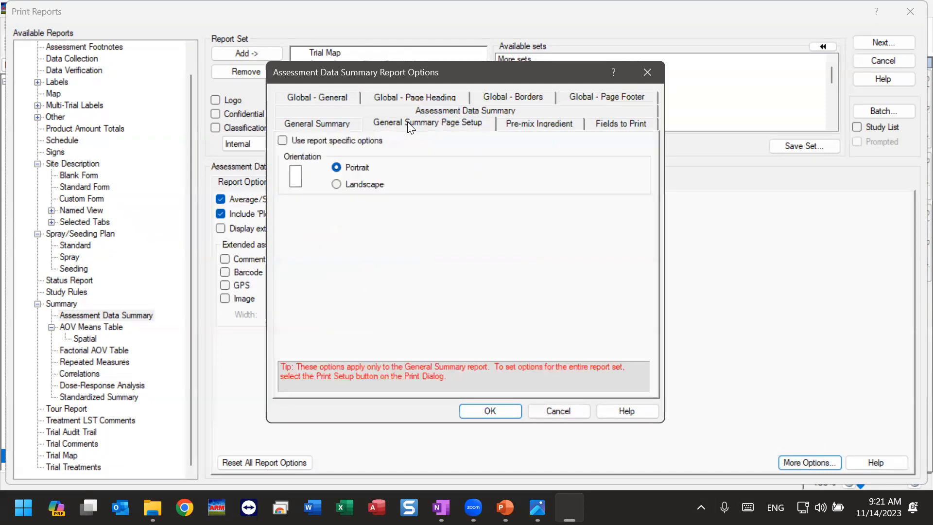
pyautogui.click(523, 121)
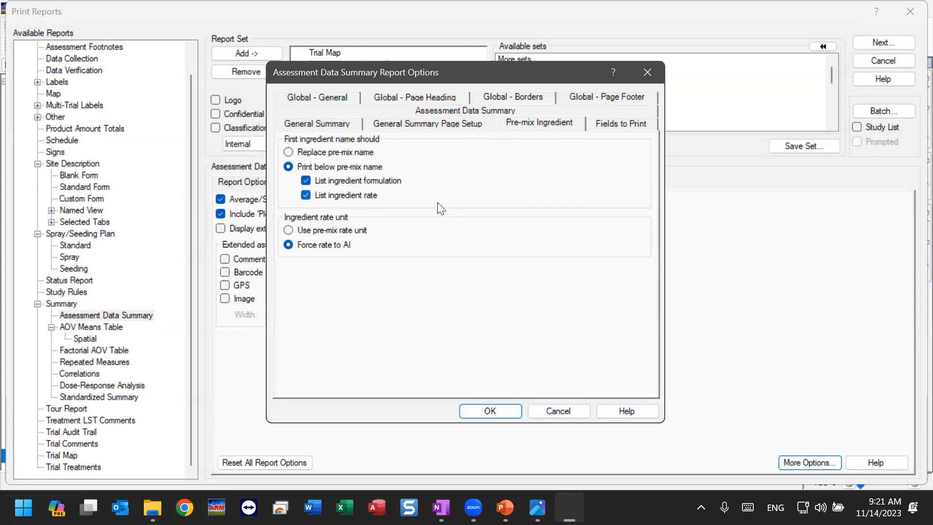
pyautogui.click(621, 123)
pyautogui.scroll(-1, 623, 326)
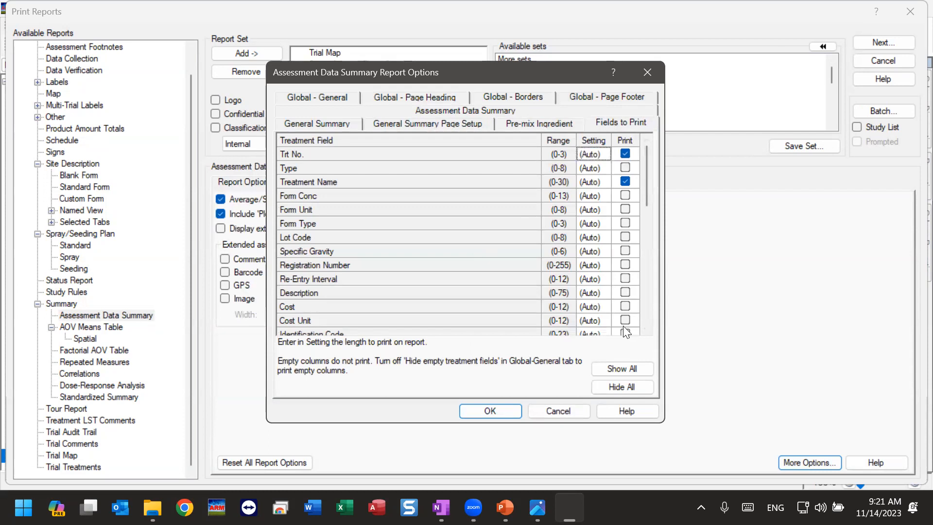
pyautogui.click(326, 97)
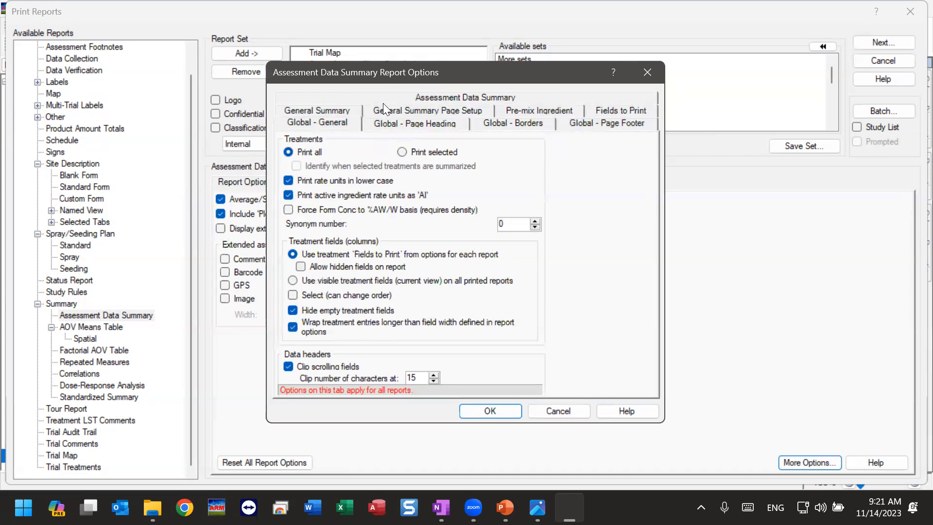
pyautogui.moveTo(397, 75); pyautogui.dragTo(589, 85)
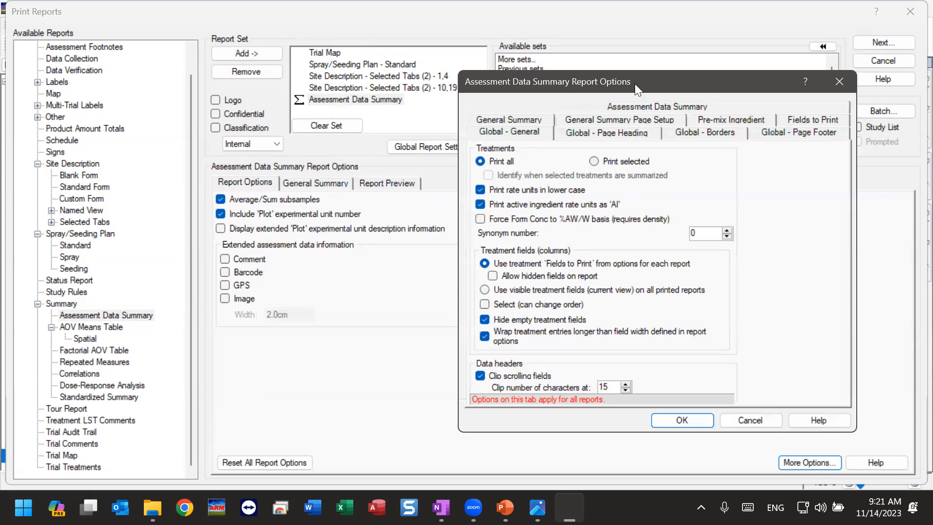
pyautogui.moveTo(635, 84); pyautogui.dragTo(528, 92)
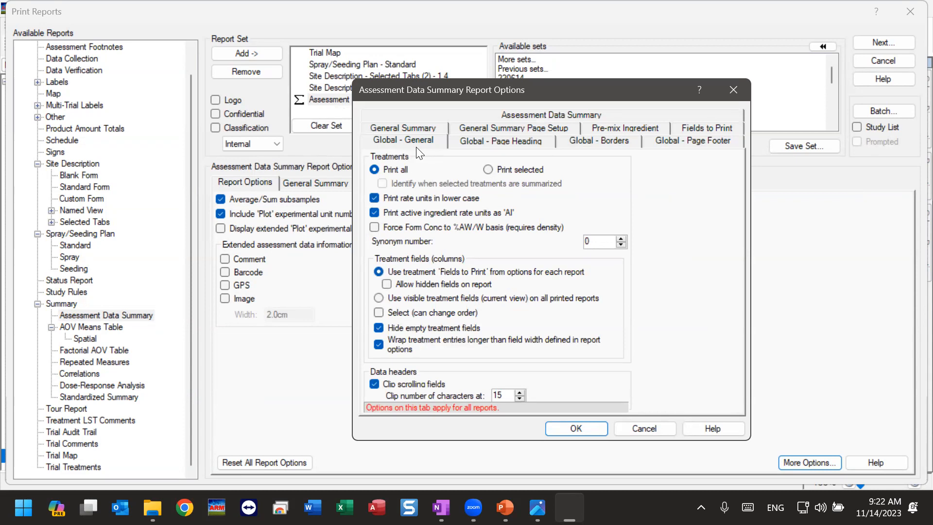
pyautogui.click(628, 430)
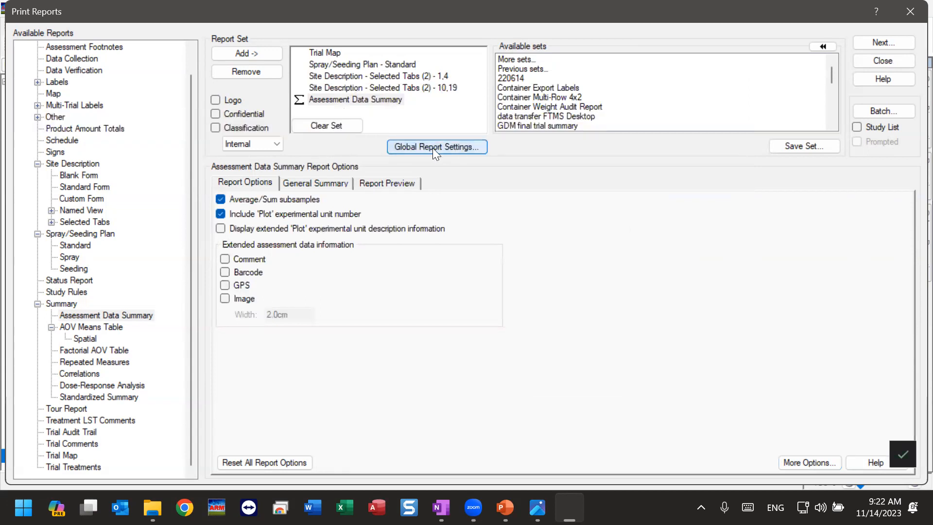
# Step: Examine the page heading options and enlarged header preview in the Global Report Settings, then cancel without changes
pyautogui.click(432, 148)
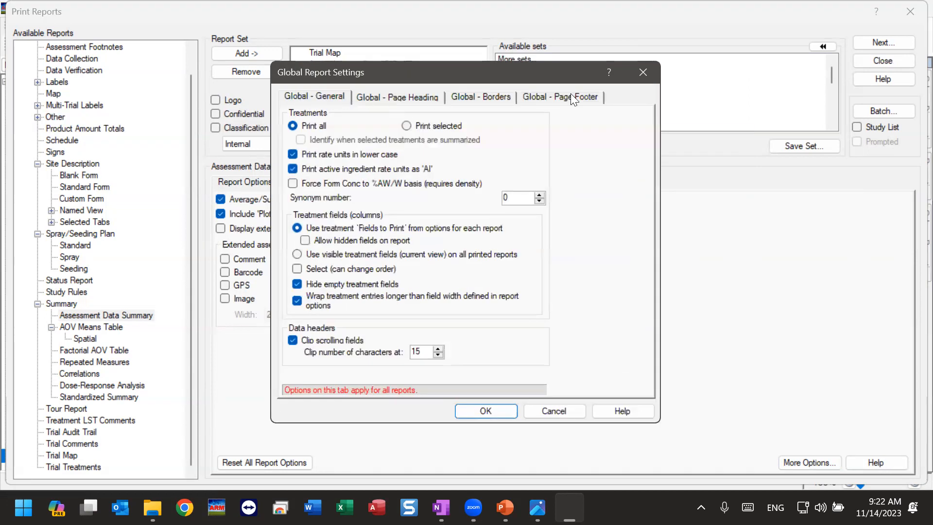
pyautogui.click(397, 96)
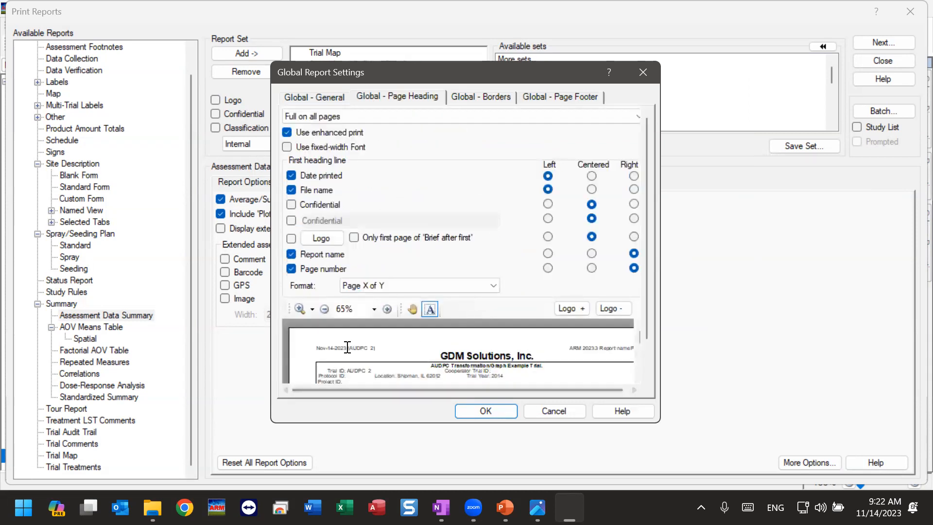
pyautogui.scroll(-1, 363, 345)
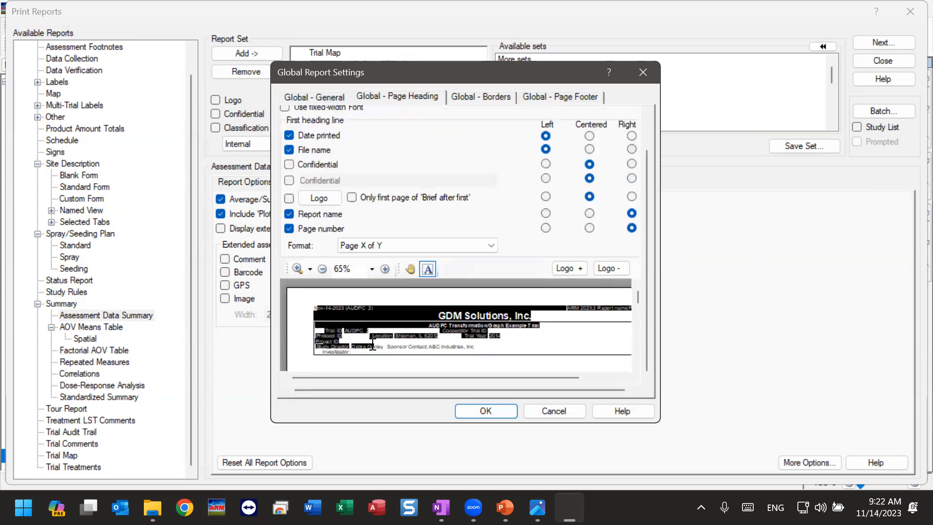
pyautogui.click(385, 269)
pyautogui.click(385, 269)
pyautogui.click(385, 269)
pyautogui.click(385, 268)
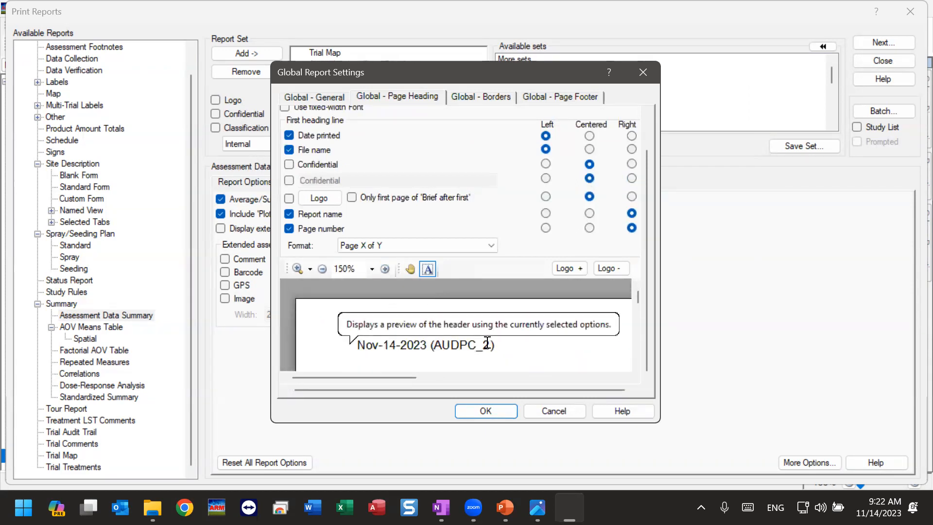
pyautogui.moveTo(349, 378); pyautogui.dragTo(554, 379)
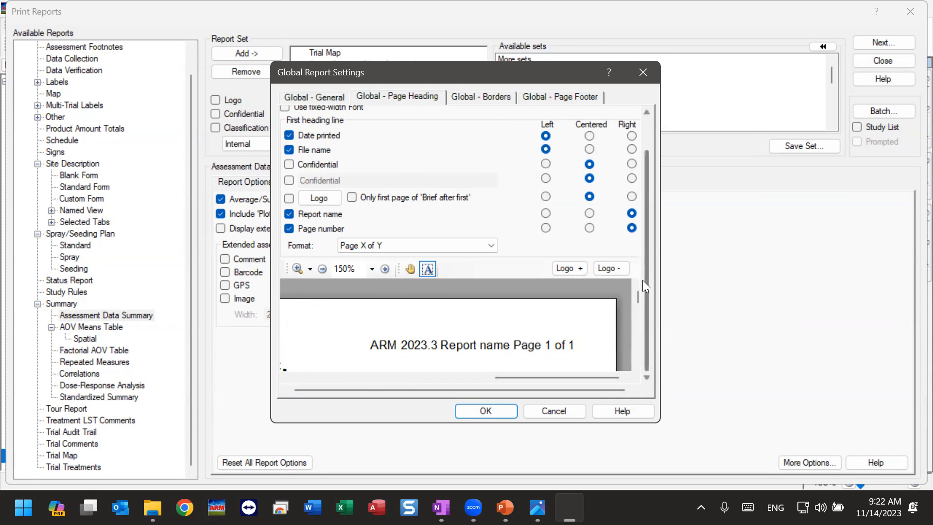
pyautogui.click(570, 408)
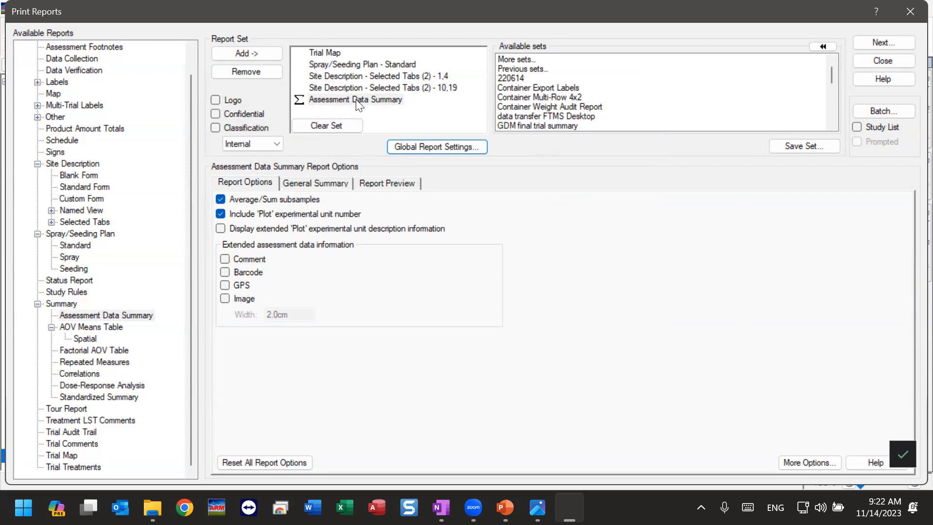
# Step: Generate the report set with the existing application plan, dismiss the report messages, and open its print preview
pyautogui.click(873, 44)
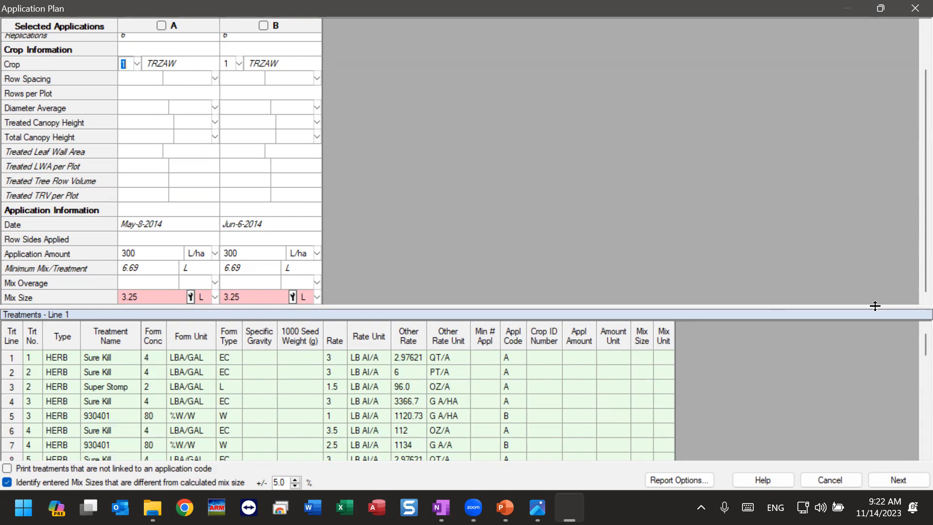
pyautogui.click(909, 482)
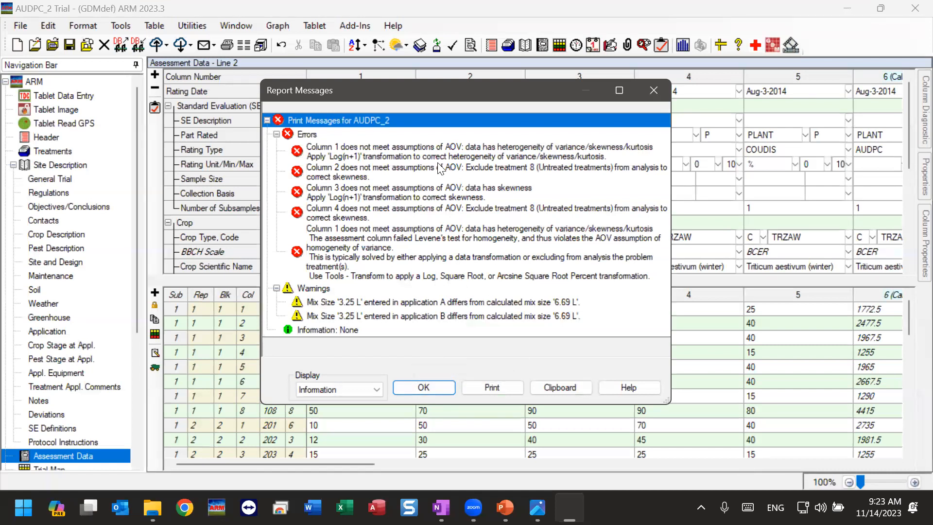
pyautogui.click(428, 389)
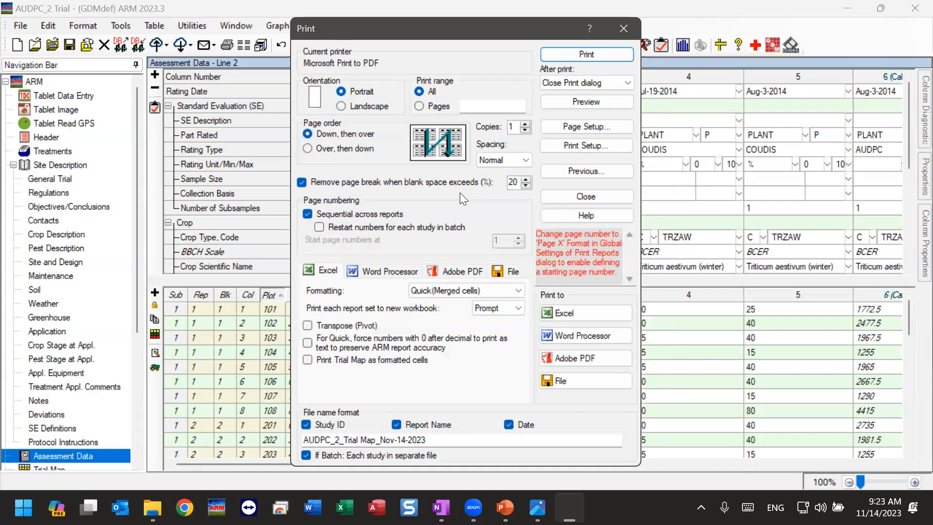
pyautogui.click(591, 102)
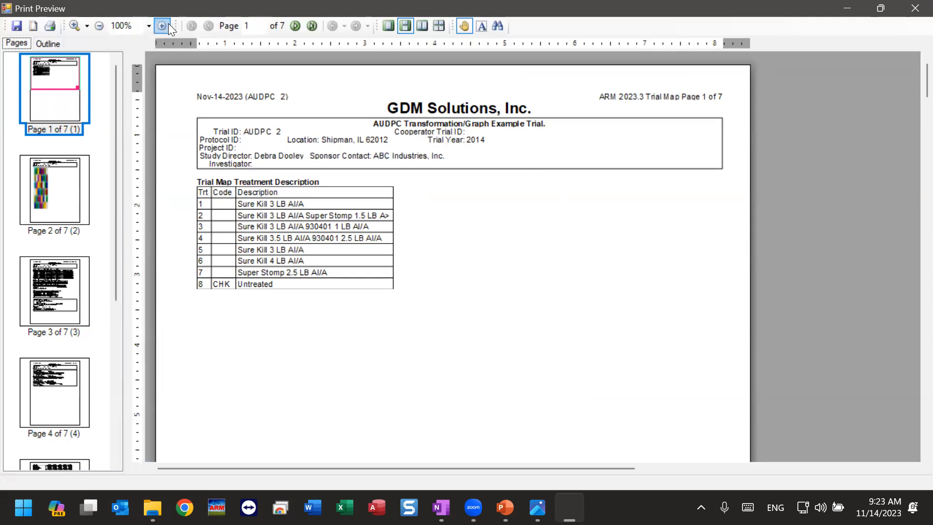
# Step: Enlarge the print preview to 125% and examine the Trial Map treatment descriptions and coloured plot layout
pyautogui.click(163, 26)
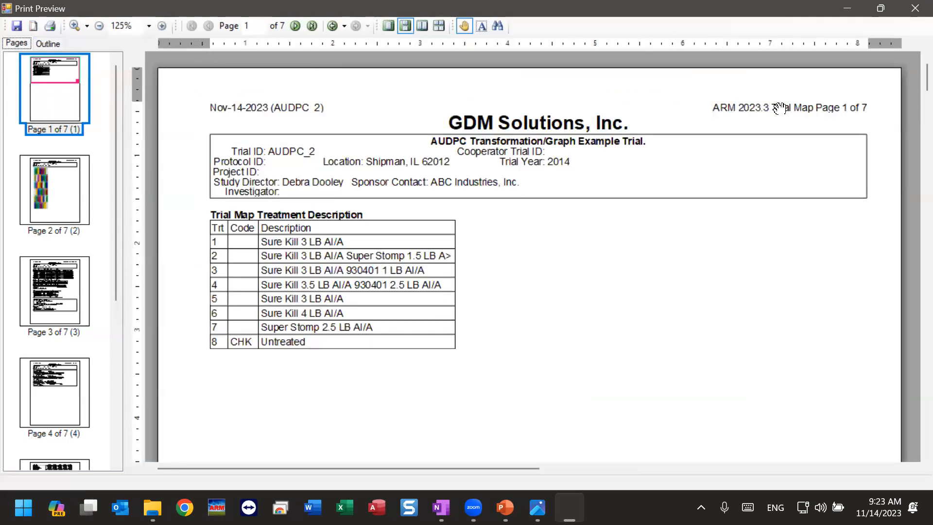
pyautogui.scroll(-10, 500, 298)
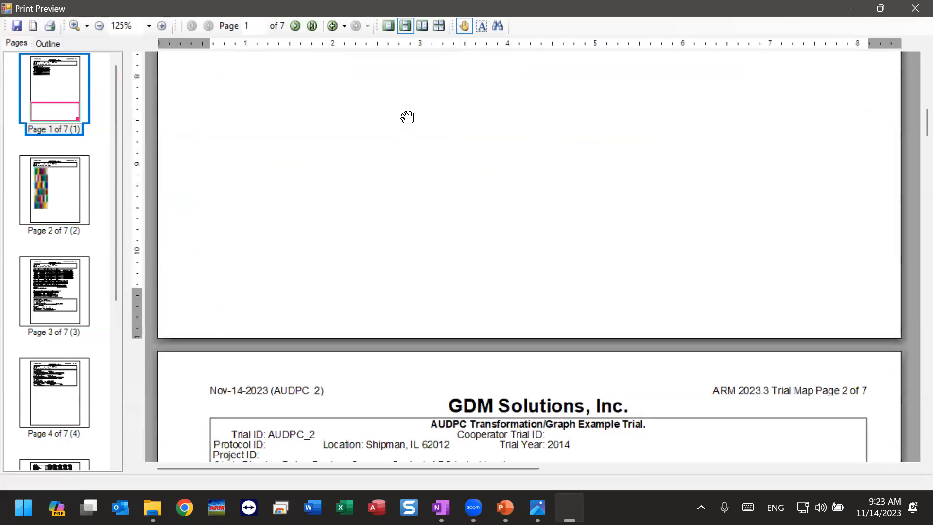
pyautogui.click(47, 186)
pyautogui.moveTo(353, 370); pyautogui.dragTo(382, 215)
pyautogui.moveTo(374, 392); pyautogui.dragTo(445, 127)
pyautogui.moveTo(410, 347); pyautogui.dragTo(535, 137)
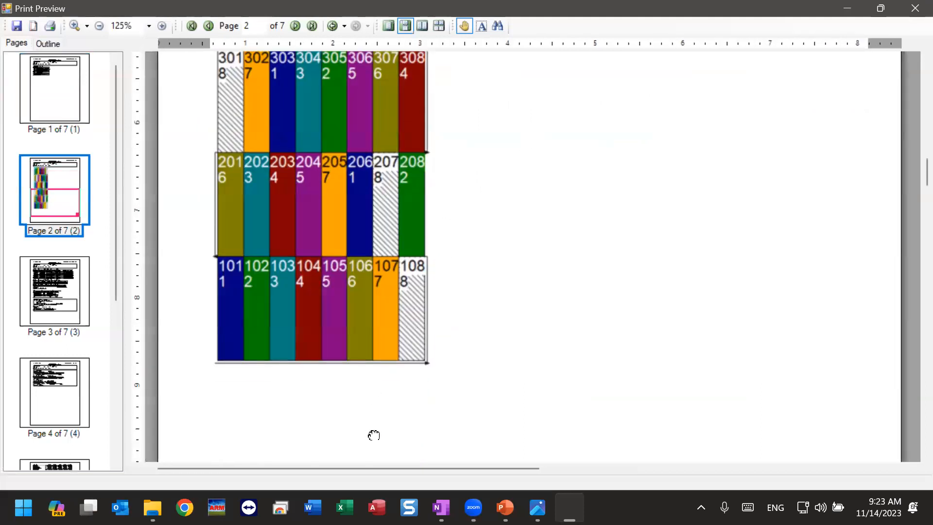
pyautogui.moveTo(374, 434); pyautogui.dragTo(414, 124)
# Step: Examine the Spray/Seeding Plan pages of the preview, along with the General Trial Information and Contacts sections
pyautogui.moveTo(391, 404); pyautogui.dragTo(413, 322)
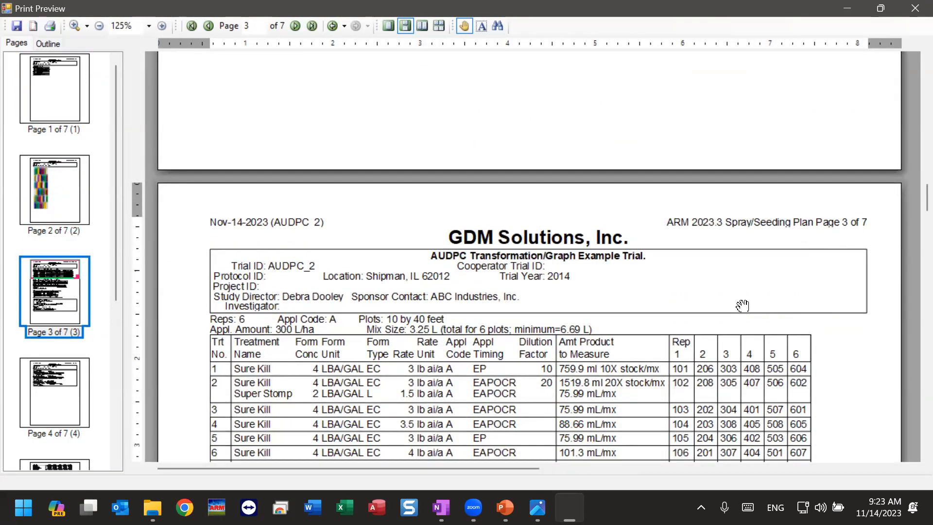
pyautogui.moveTo(648, 340); pyautogui.dragTo(710, 195)
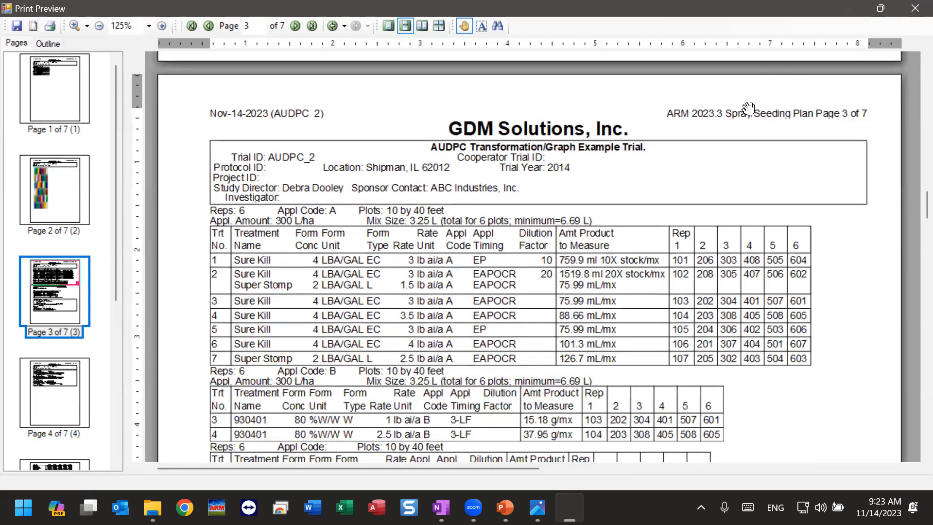
pyautogui.scroll(-8, 530, 340)
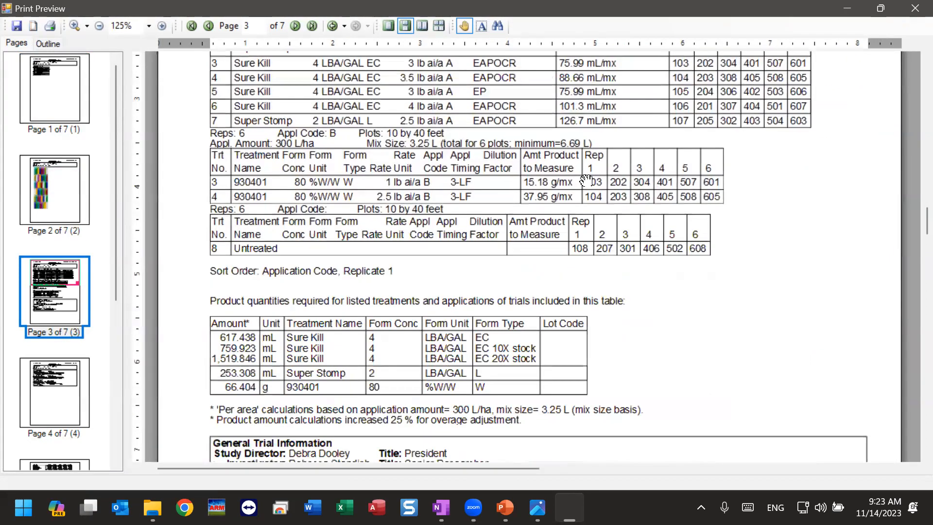
pyautogui.scroll(-3, 534, 306)
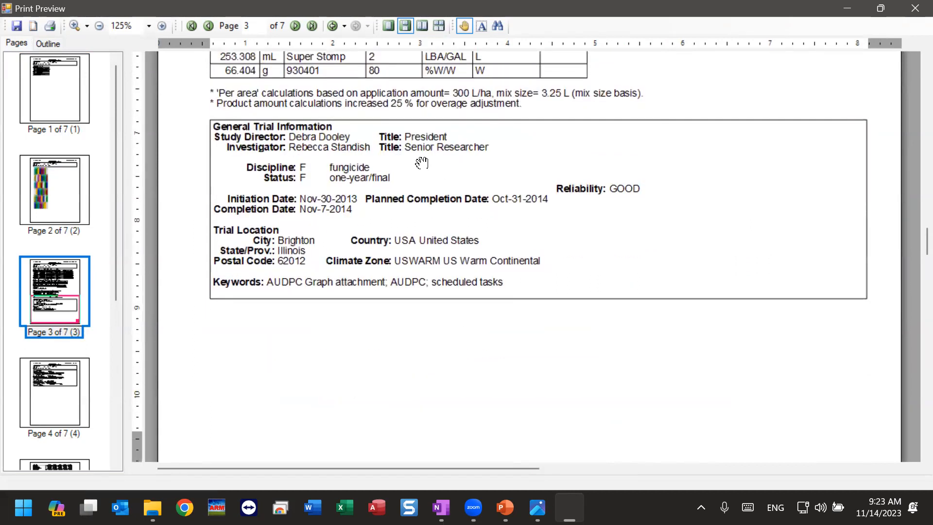
pyautogui.scroll(-2, 413, 365)
pyautogui.scroll(-15, 396, 398)
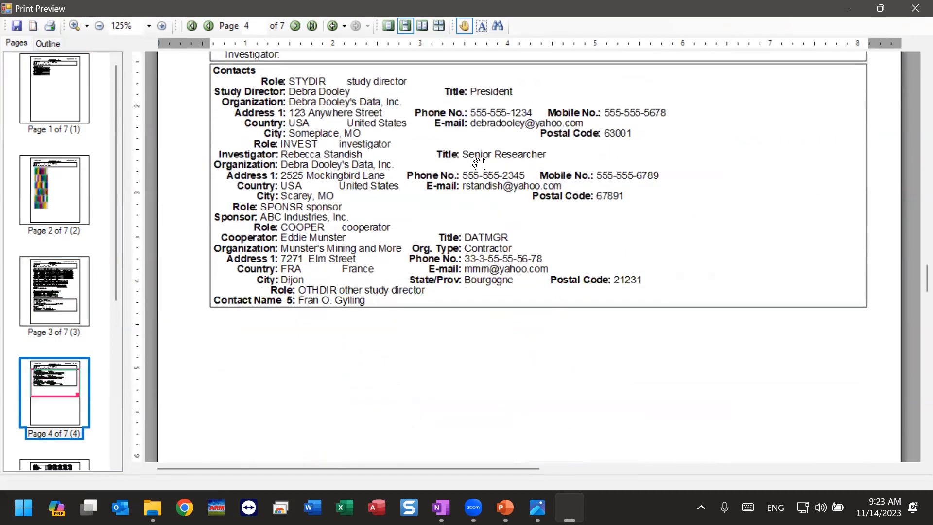
# Step: Examine the Assessment Data Summary pages through to the code descriptions on the last page of the preview
pyautogui.scroll(-3, 396, 142)
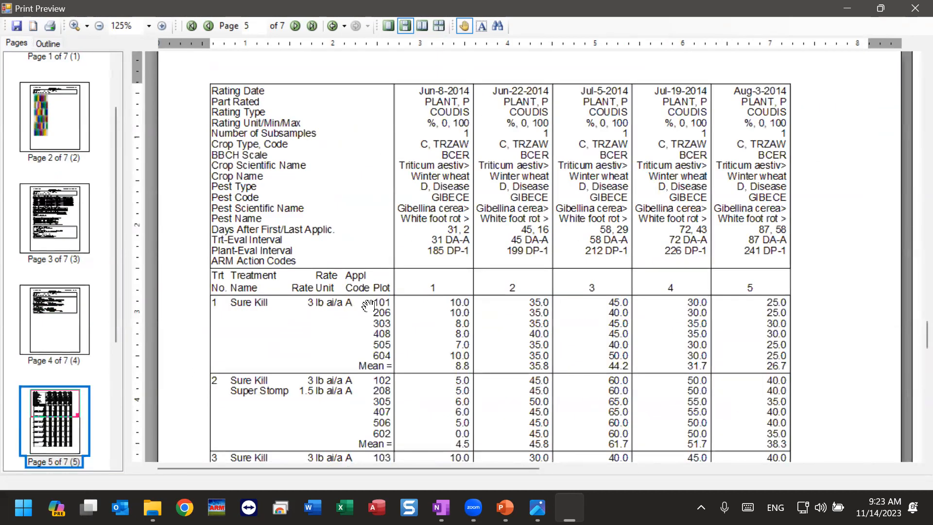
pyautogui.scroll(-8, 365, 312)
pyautogui.scroll(-20, 365, 312)
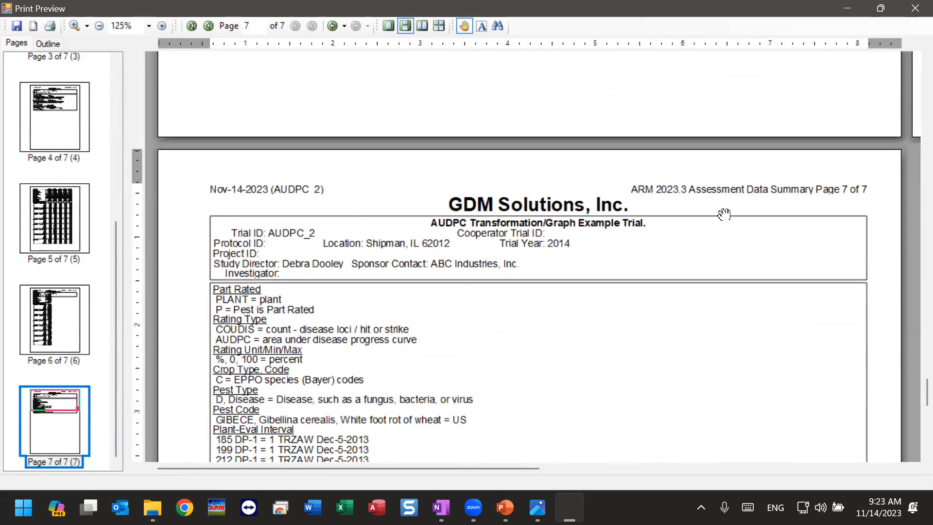
pyautogui.scroll(-10, 722, 213)
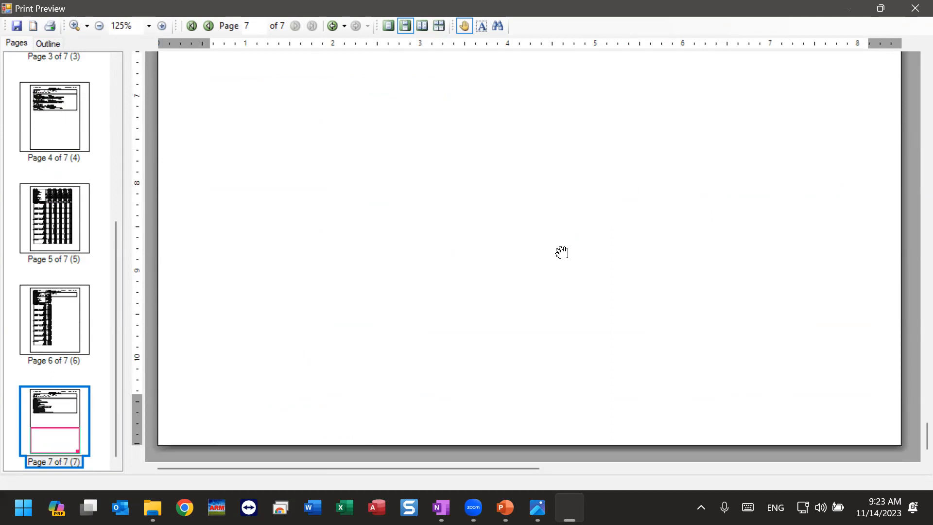
# Step: Close the preview, turn off removal of page breaks based on blank space, and preview the report set again
pyautogui.click(915, 8)
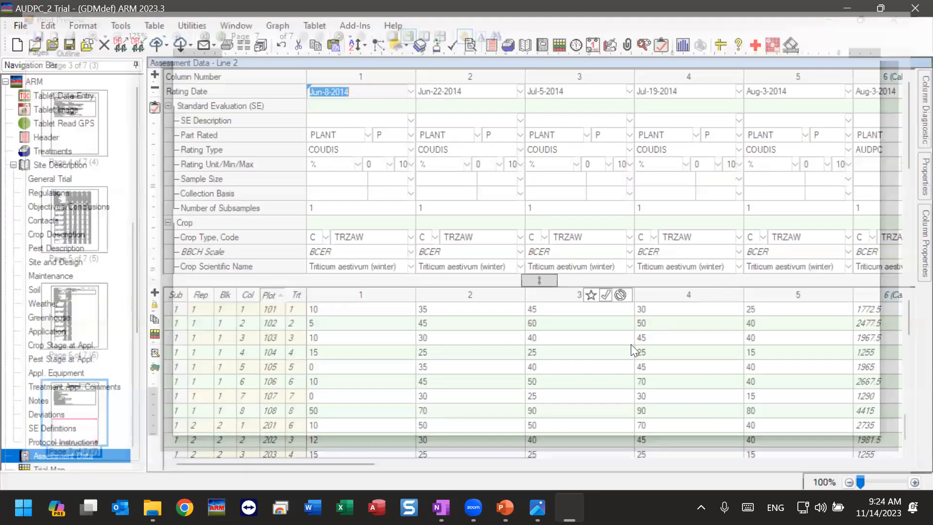
pyautogui.click(335, 182)
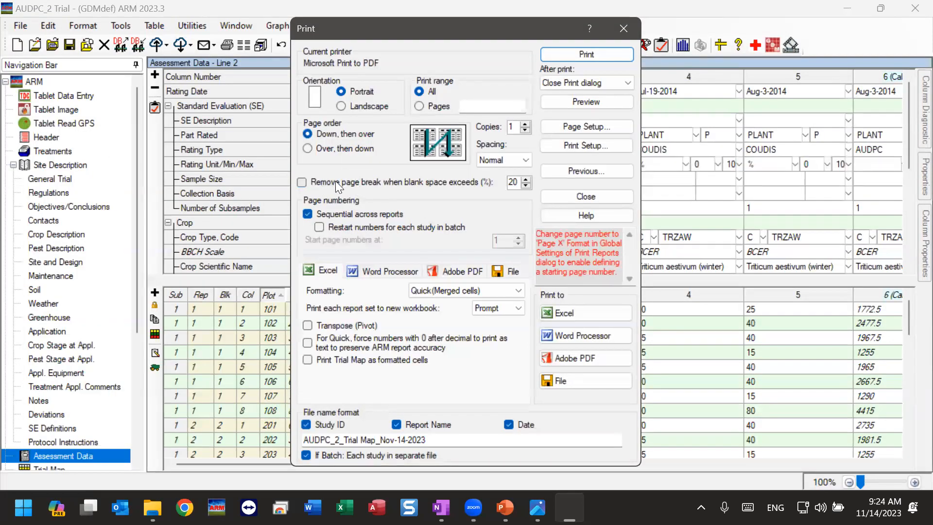
pyautogui.click(588, 102)
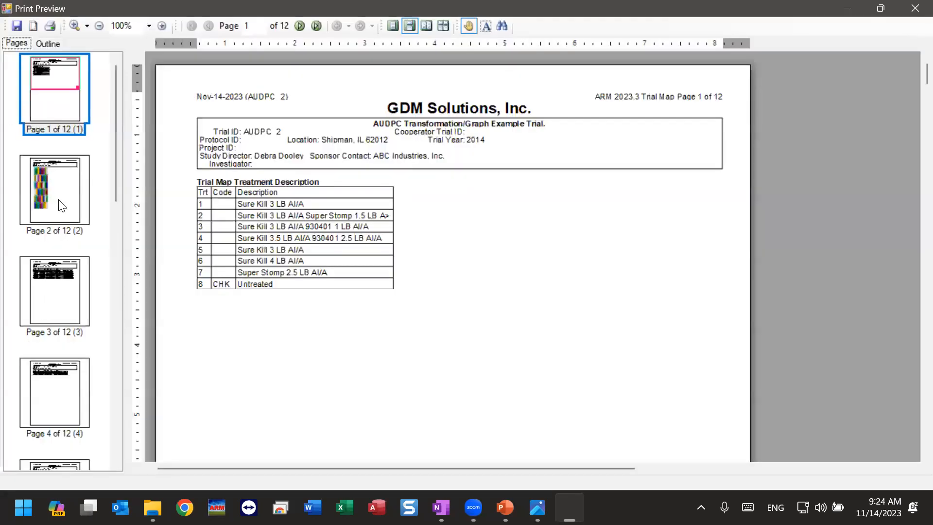
# Step: Examine the Trial Map page and, enlarged to 150%, the Spray/Seeding Plan page for application code A
pyautogui.click(62, 206)
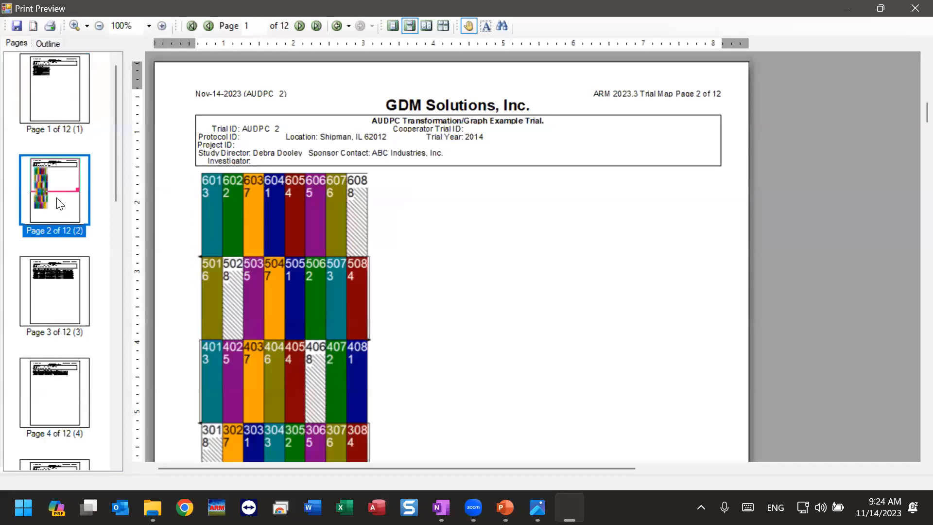
pyautogui.click(61, 301)
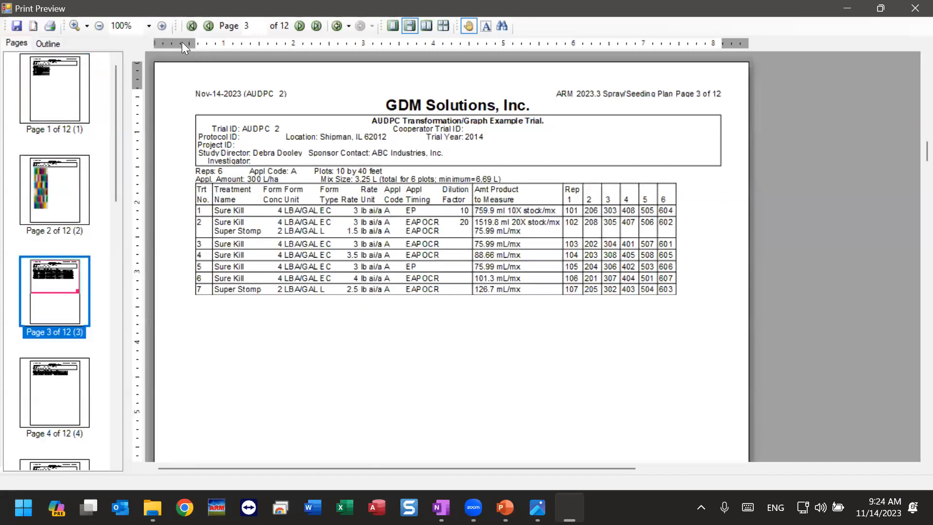
pyautogui.click(163, 26)
pyautogui.scroll(1, 702, 115)
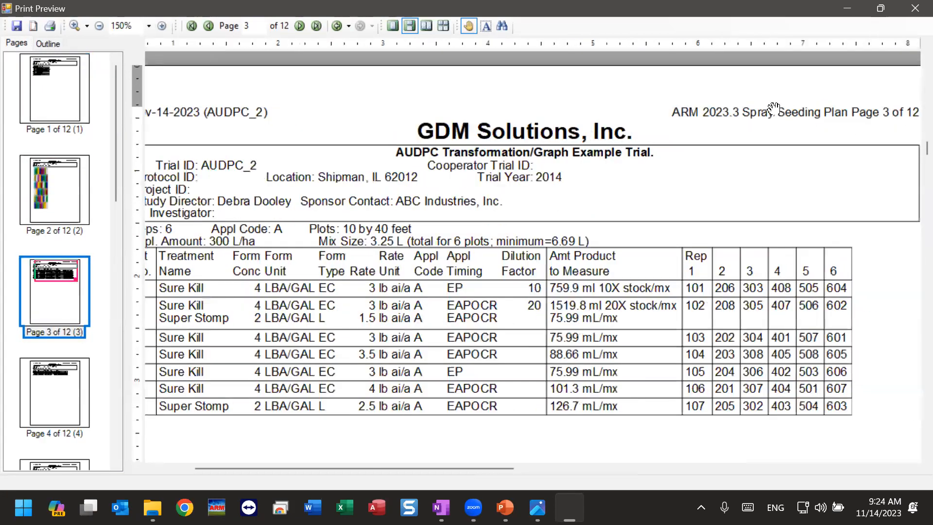
pyautogui.moveTo(437, 204); pyautogui.dragTo(504, 170)
pyautogui.moveTo(469, 296); pyautogui.dragTo(532, 250)
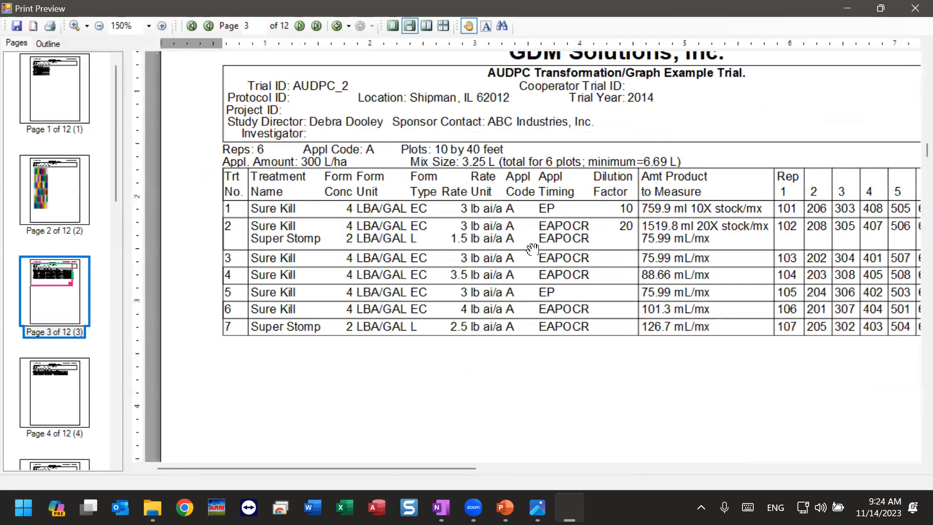
pyautogui.moveTo(525, 365); pyautogui.dragTo(456, 334)
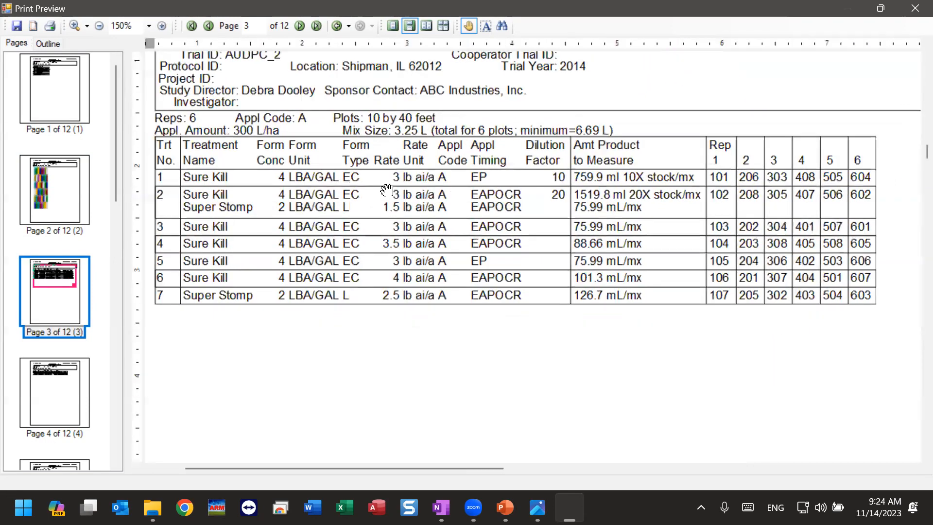
pyautogui.moveTo(333, 130); pyautogui.dragTo(392, 194)
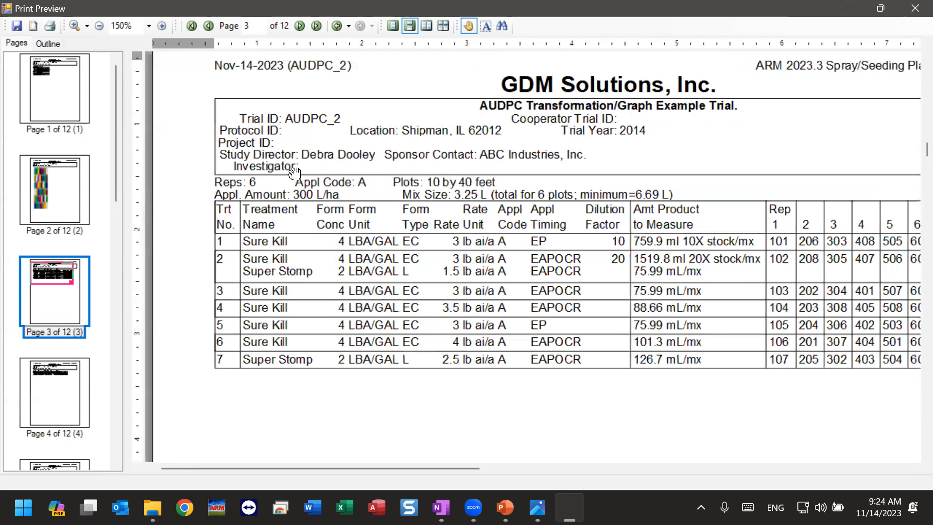
# Step: Examine the Spray/Seeding Plan pages for application code B and the untreated plots, including the required product quantities table
pyautogui.click(54, 402)
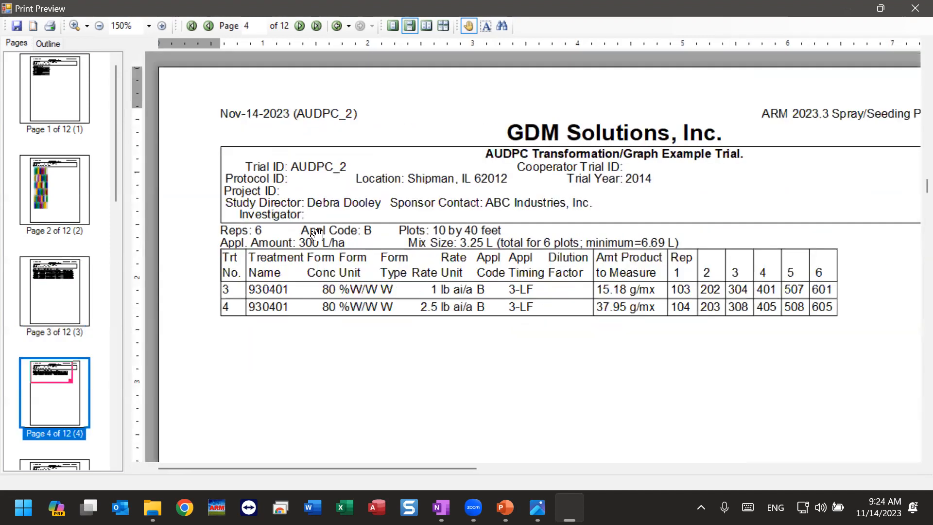
pyautogui.scroll(-5, 74, 361)
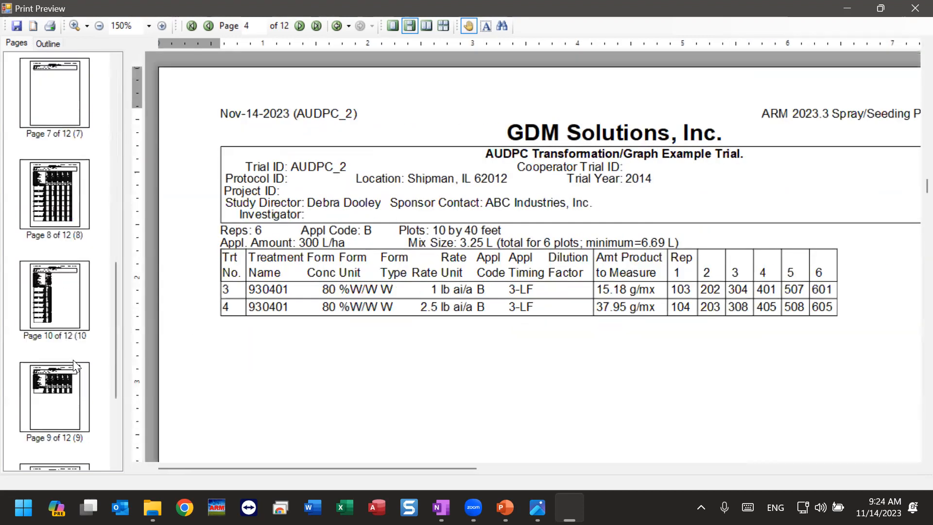
pyautogui.scroll(3, 75, 291)
pyautogui.scroll(2, 77, 265)
pyautogui.click(58, 204)
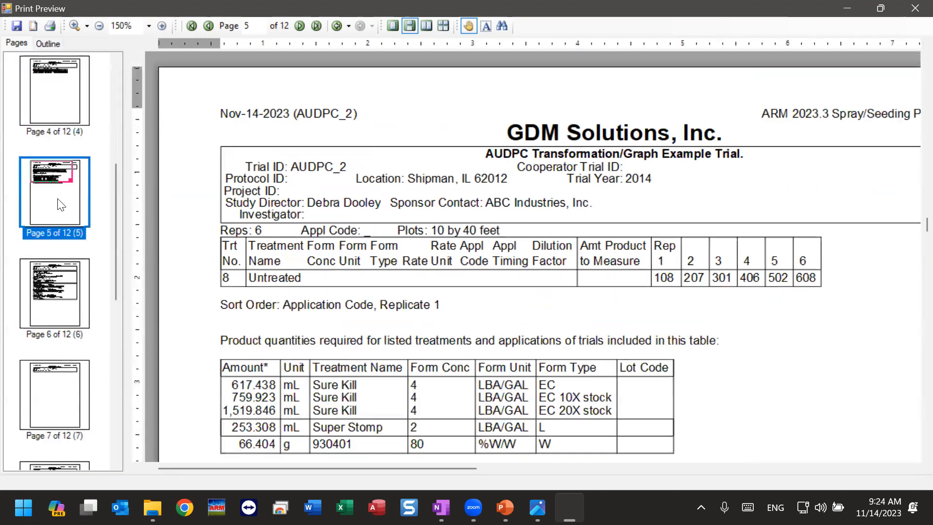
pyautogui.moveTo(360, 387); pyautogui.dragTo(350, 271)
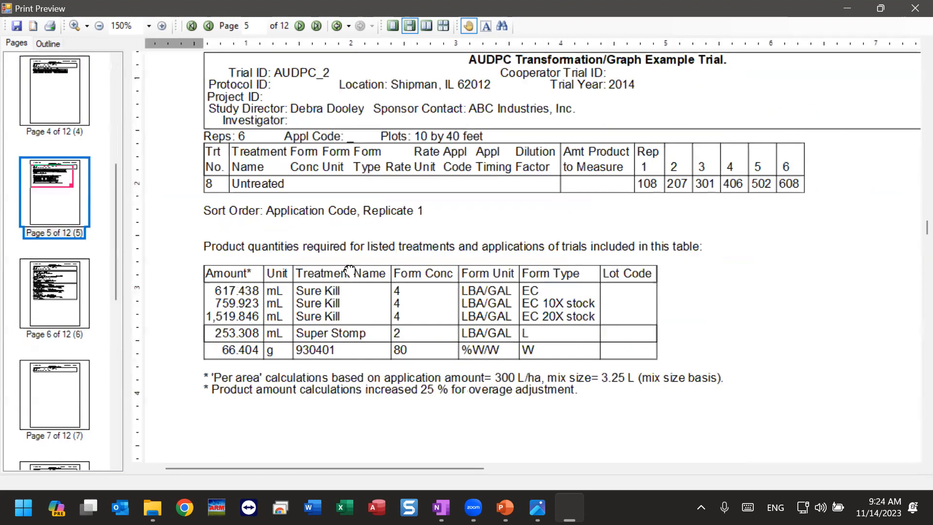
pyautogui.moveTo(428, 413); pyautogui.dragTo(448, 124)
pyautogui.moveTo(408, 336); pyautogui.dragTo(415, 71)
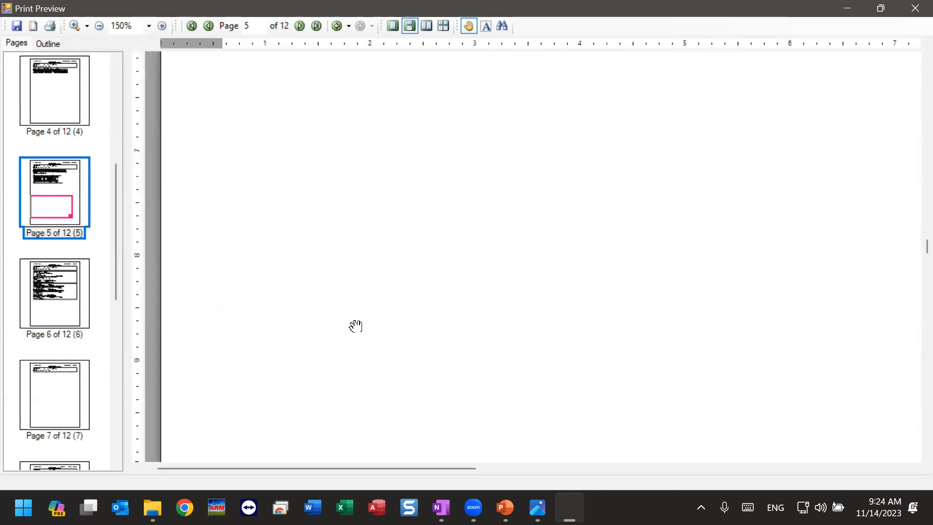
pyautogui.moveTo(356, 326); pyautogui.dragTo(358, 96)
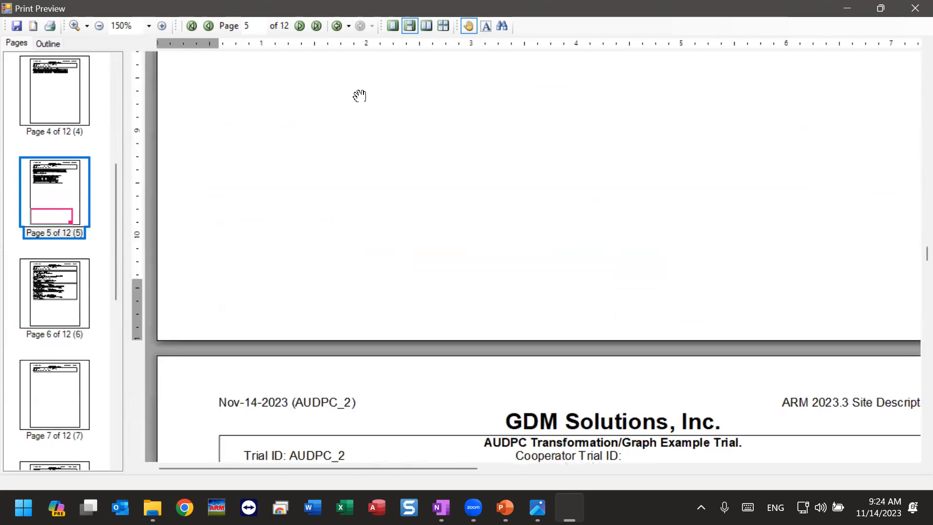
# Step: Examine the Site Description page, including its page heading and the General Trial Information section
pyautogui.click(49, 297)
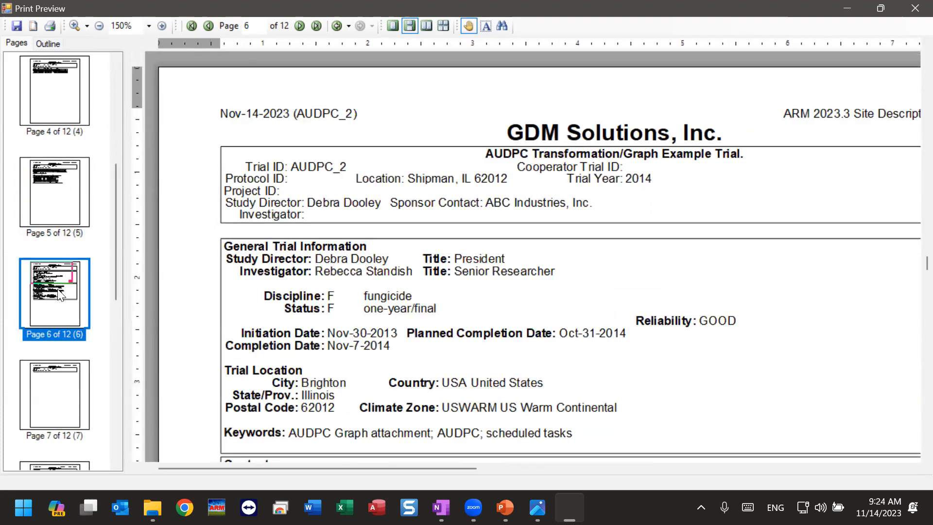
pyautogui.moveTo(834, 159); pyautogui.dragTo(664, 165)
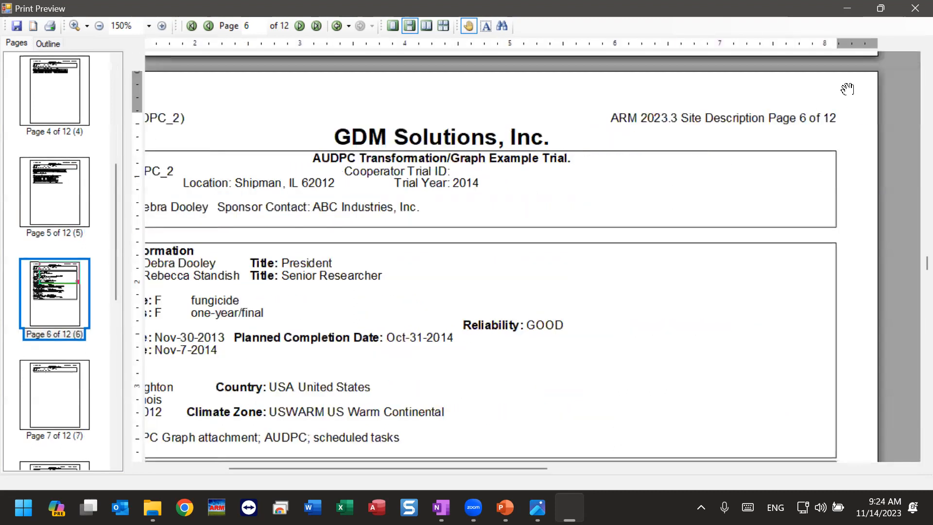
pyautogui.moveTo(280, 331); pyautogui.dragTo(279, 330)
pyautogui.moveTo(390, 461); pyautogui.dragTo(393, 455)
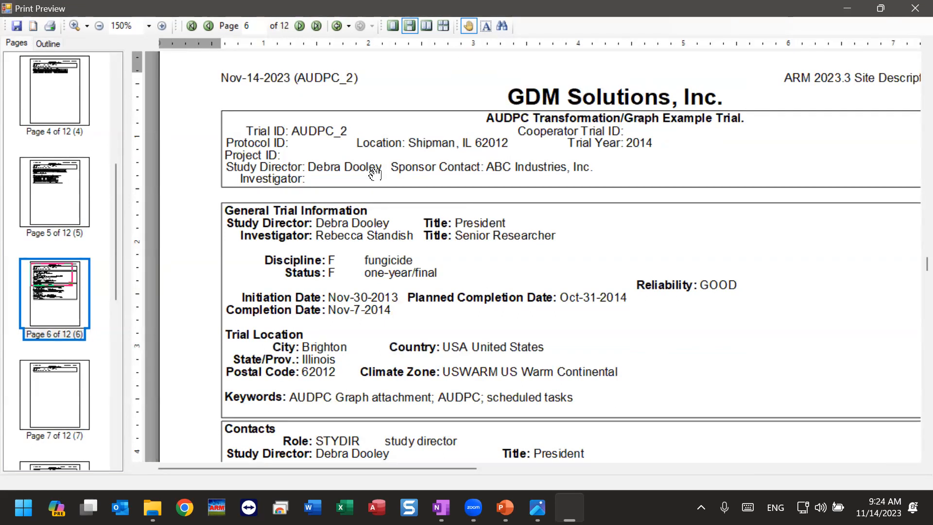
# Step: Close the print preview and switch to the Photos app
pyautogui.click(913, 11)
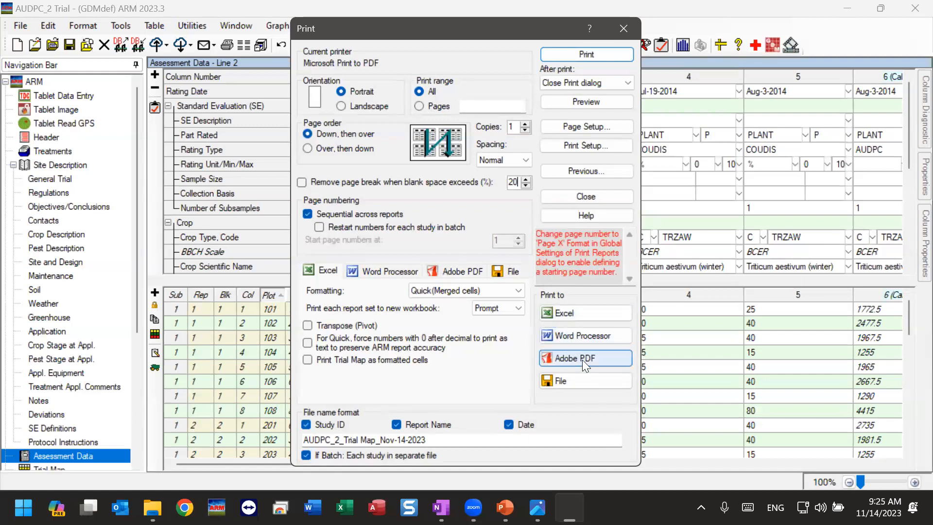
pyautogui.click(537, 507)
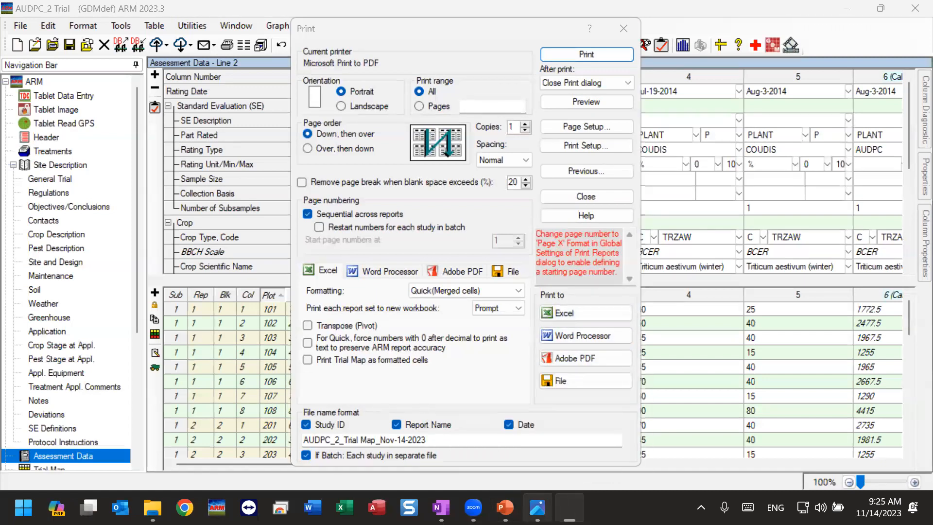
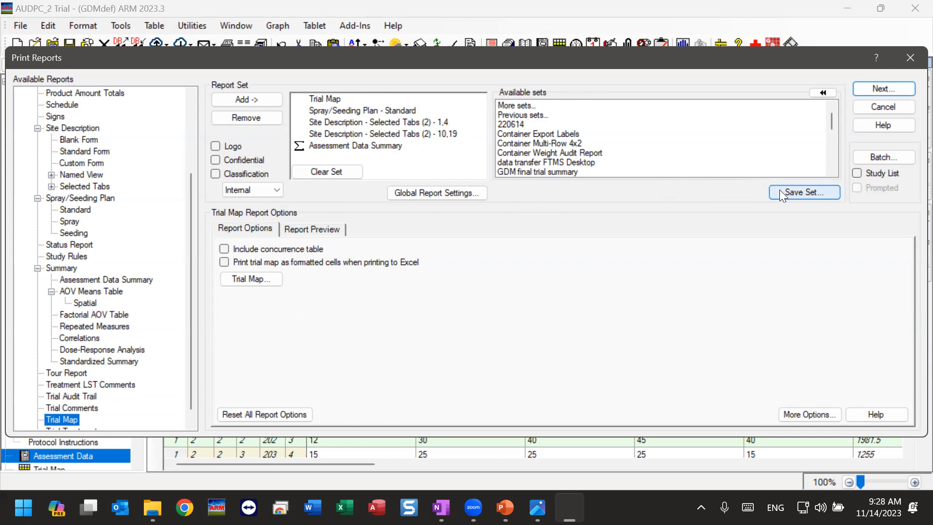
# Step: Save the current report set under the file name "summarize my trial" in the GDMdef folder
pyautogui.click(802, 193)
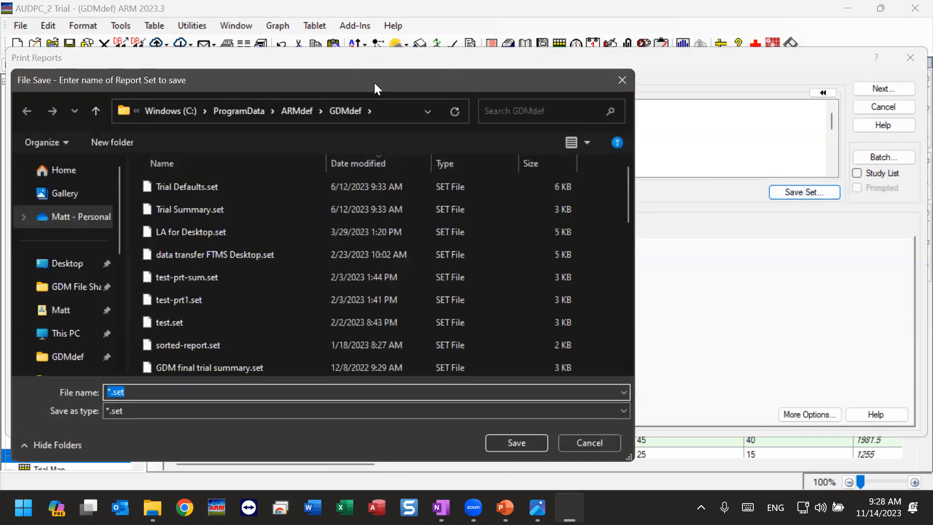
pyautogui.moveTo(374, 83); pyautogui.dragTo(585, 184)
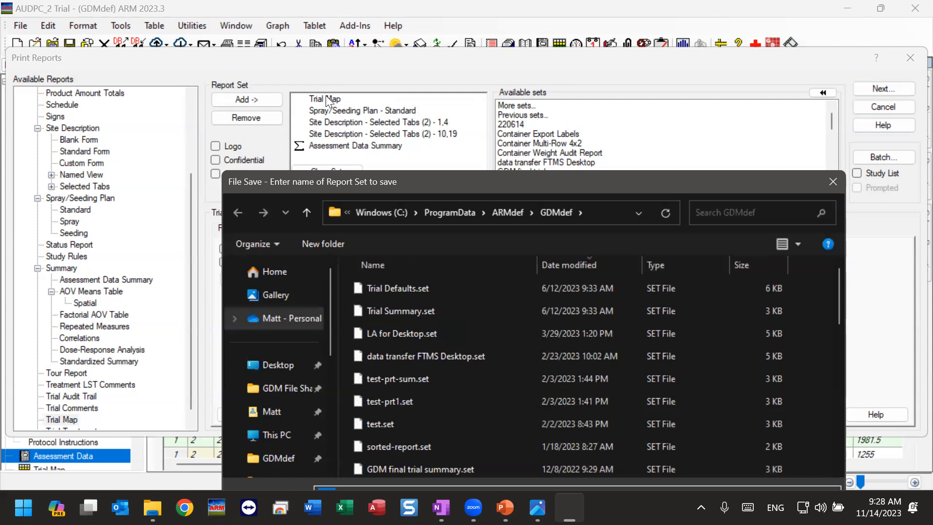
pyautogui.moveTo(328, 182); pyautogui.dragTo(411, 101)
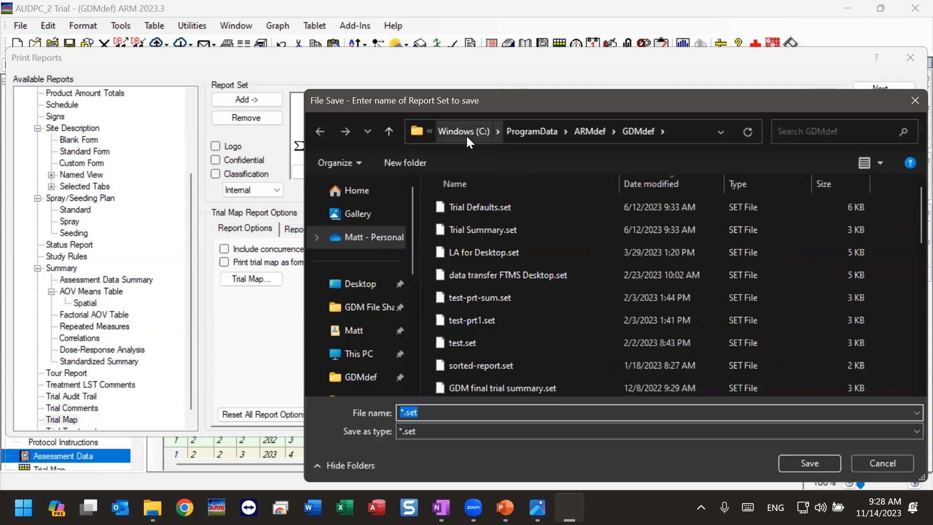
pyautogui.moveTo(511, 105); pyautogui.dragTo(447, 72)
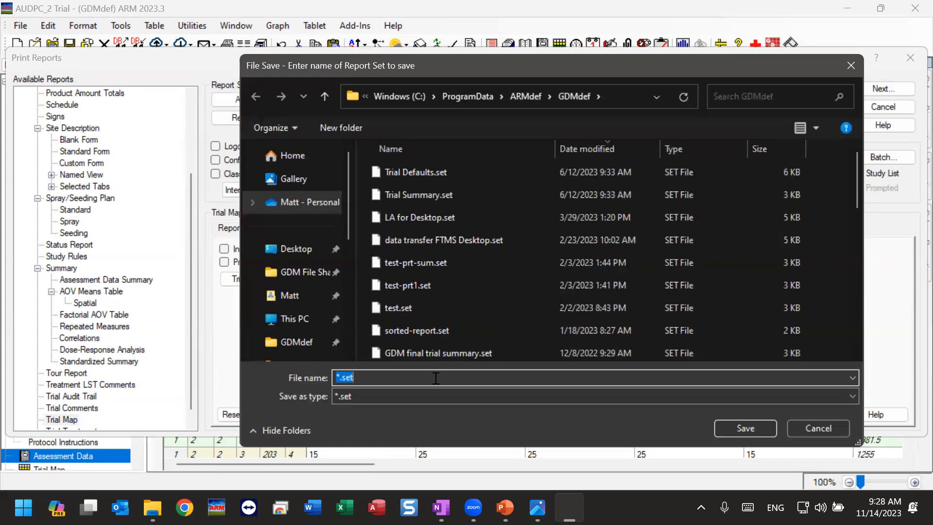
pyautogui.write('summarize my trial')
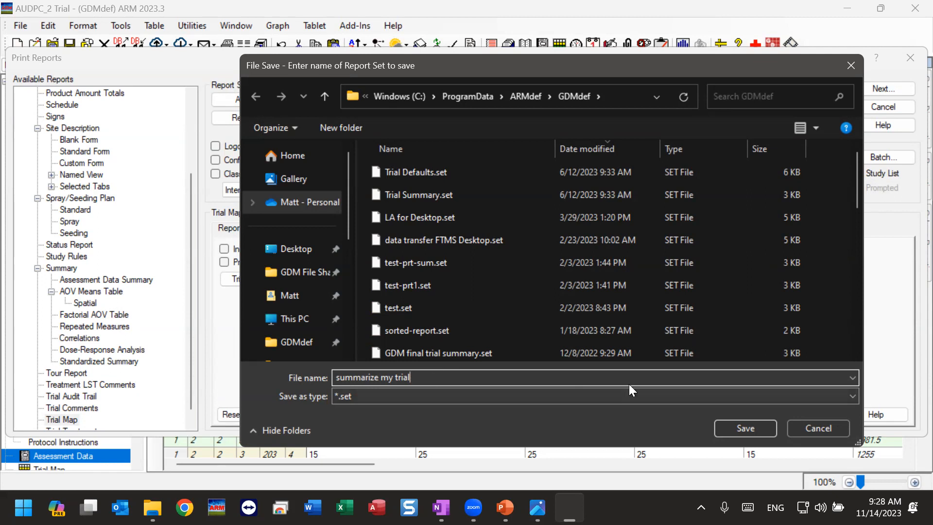
pyautogui.click(726, 428)
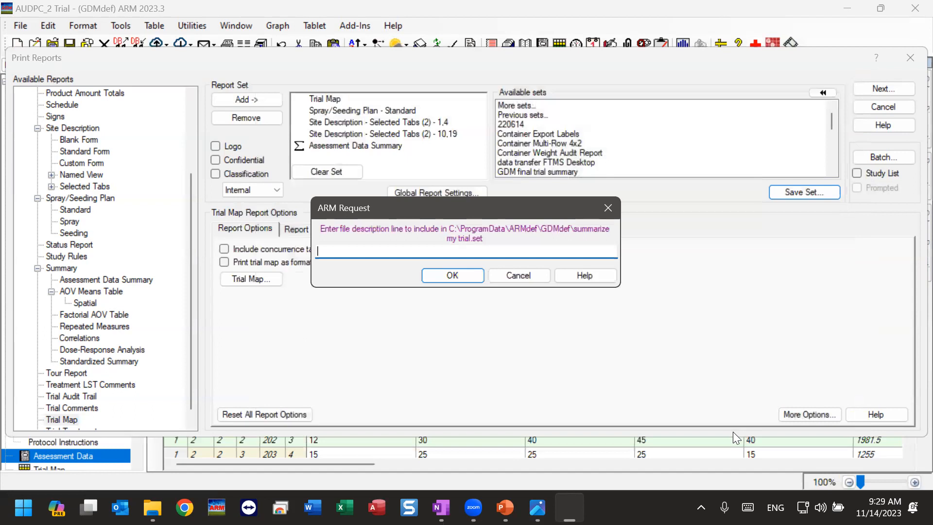
# Step: Give the saved set file the description "longer description" and complete the save
pyautogui.write('lkong')
pyautogui.press('BackSpace')
pyautogui.press('BackSpace')
pyautogui.press('BackSpace')
pyautogui.press('BackSpace')
pyautogui.press('BackSpace')
pyautogui.write('longer descriptioin')
pyautogui.press('BackSpace')
pyautogui.press('BackSpace')
pyautogui.write('n')
pyautogui.click(452, 275)
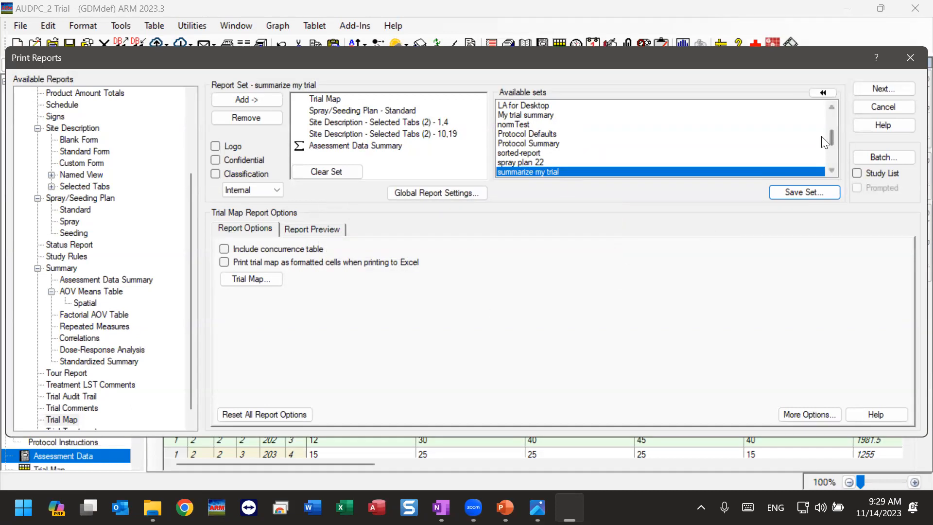
# Step: Load the saved report set named test, then clear all reports from the current report set
pyautogui.scroll(-1, 830, 136)
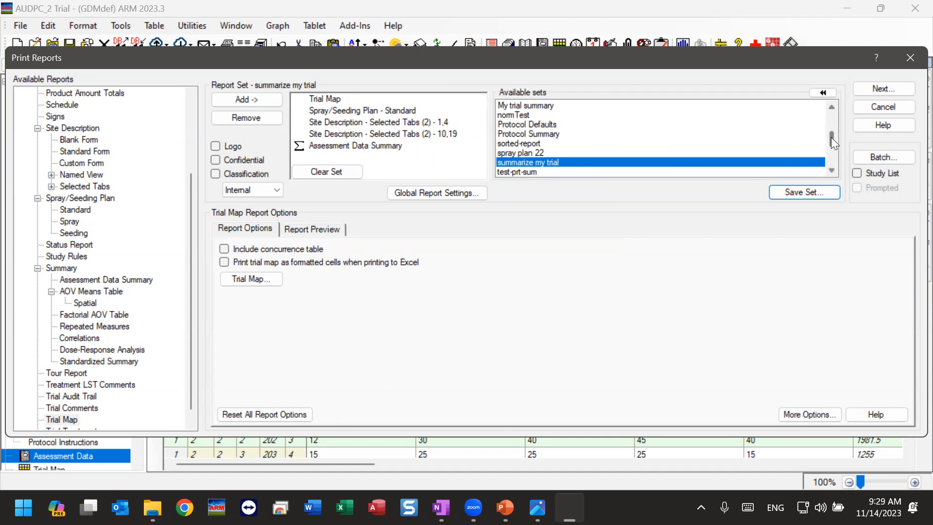
pyautogui.moveTo(831, 137); pyautogui.dragTo(831, 141)
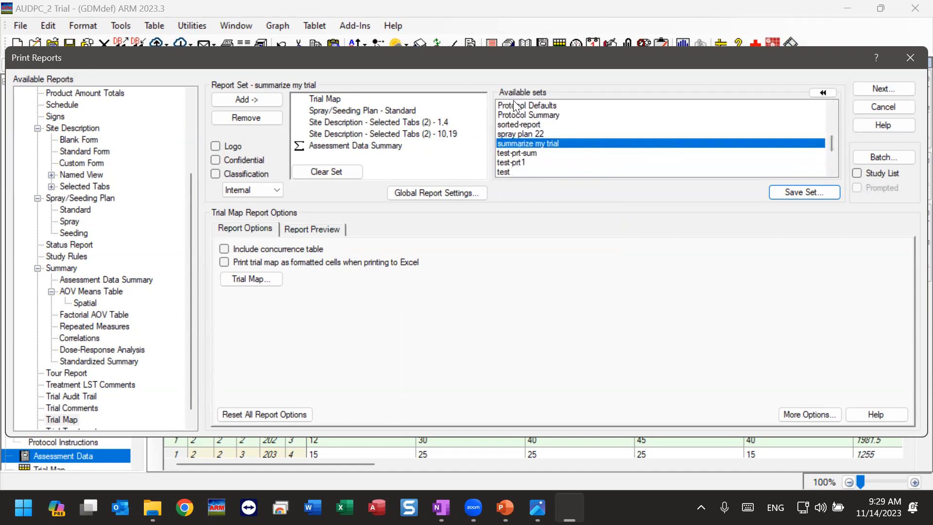
pyautogui.click(503, 171)
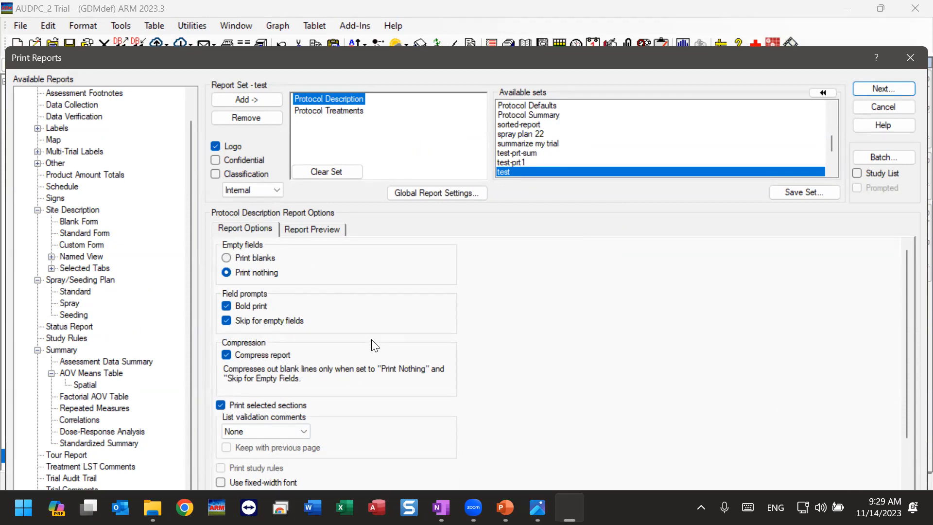
pyautogui.click(312, 170)
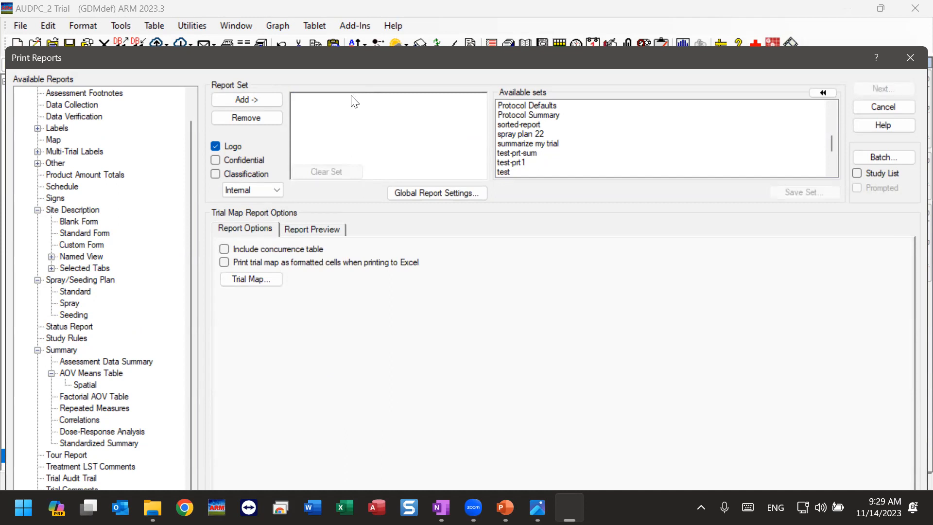
# Step: Load the saved report set "summarize my trial" into the empty report set
pyautogui.click(832, 107)
pyautogui.click(832, 107)
pyautogui.click(832, 107)
pyautogui.click(832, 106)
pyautogui.click(832, 107)
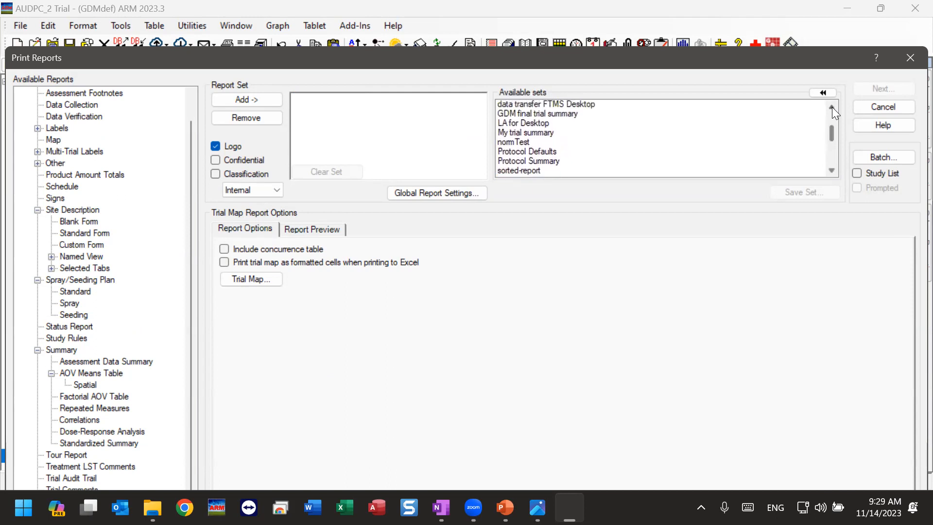
pyautogui.moveTo(830, 134)
pyautogui.mouseDown()
pyautogui.moveTo(832, 116)
pyautogui.moveTo(829, 153)
pyautogui.mouseUp()
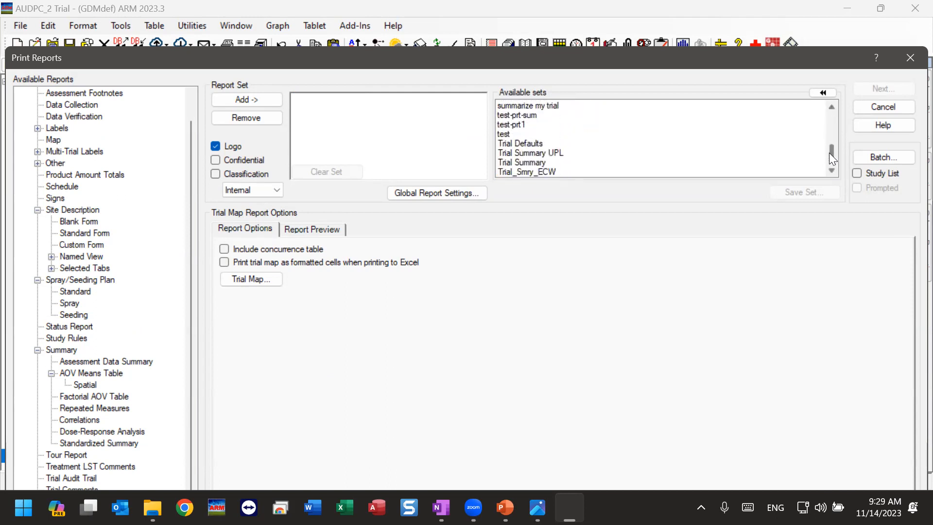
pyautogui.click(517, 106)
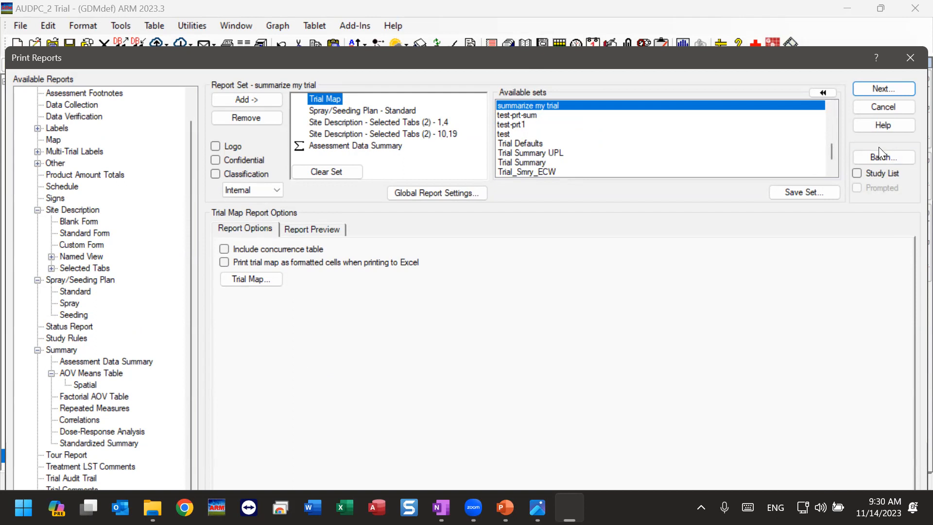
# Step: Load the previously used AOV Means Table report set dated 9/27/2023 2:09 PM from the history of previous sets
pyautogui.moveTo(832, 154); pyautogui.dragTo(833, 117)
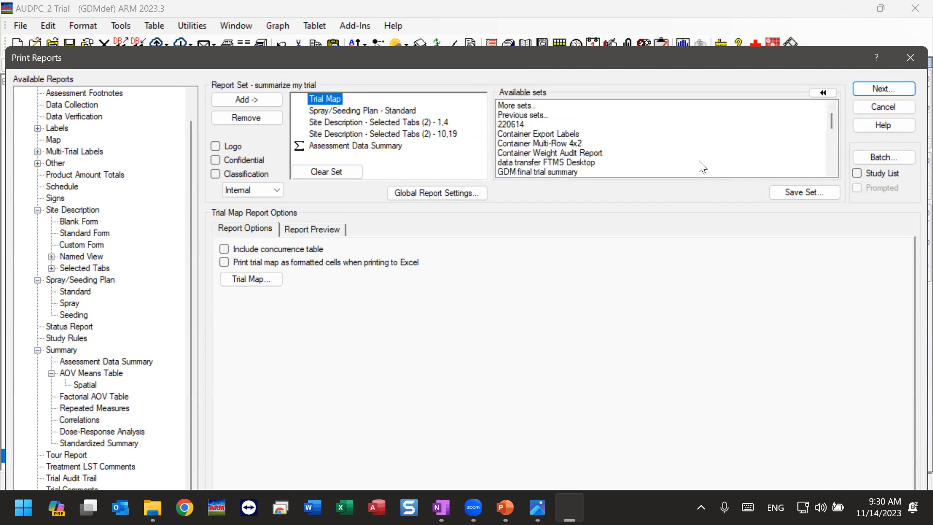
pyautogui.click(523, 115)
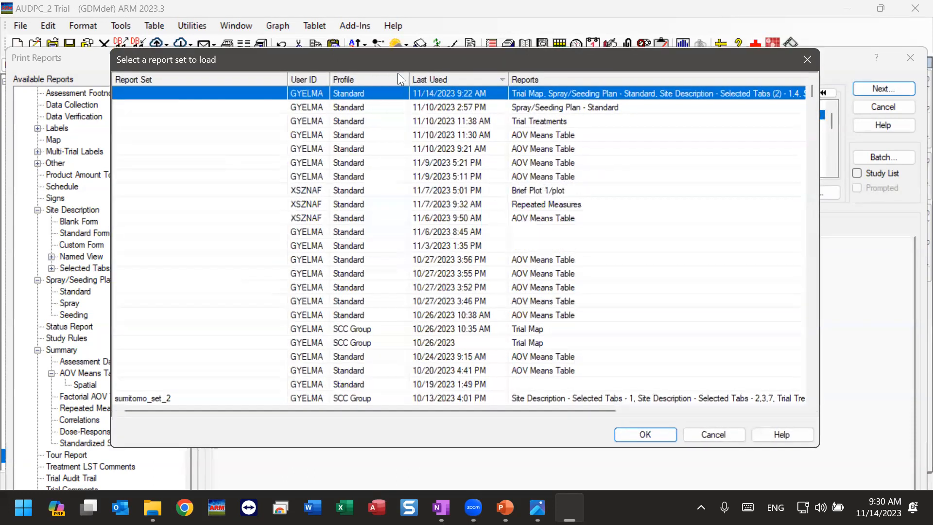
pyautogui.moveTo(397, 70); pyautogui.dragTo(407, 141)
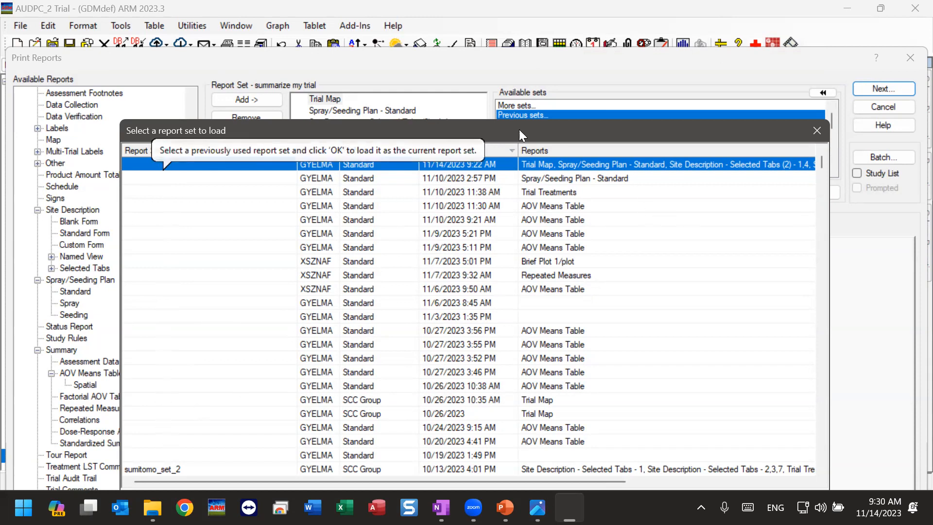
pyautogui.moveTo(543, 128); pyautogui.dragTo(548, 40)
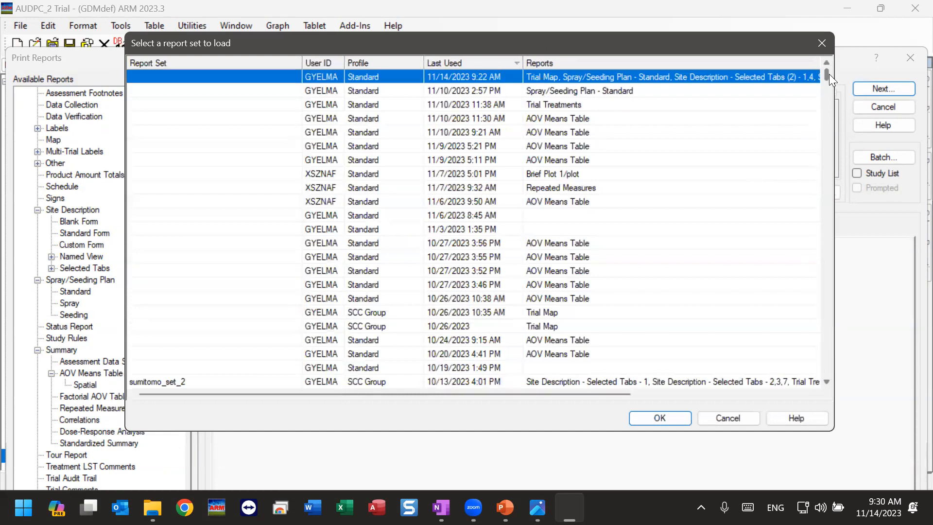
pyautogui.moveTo(829, 73); pyautogui.dragTo(823, 87)
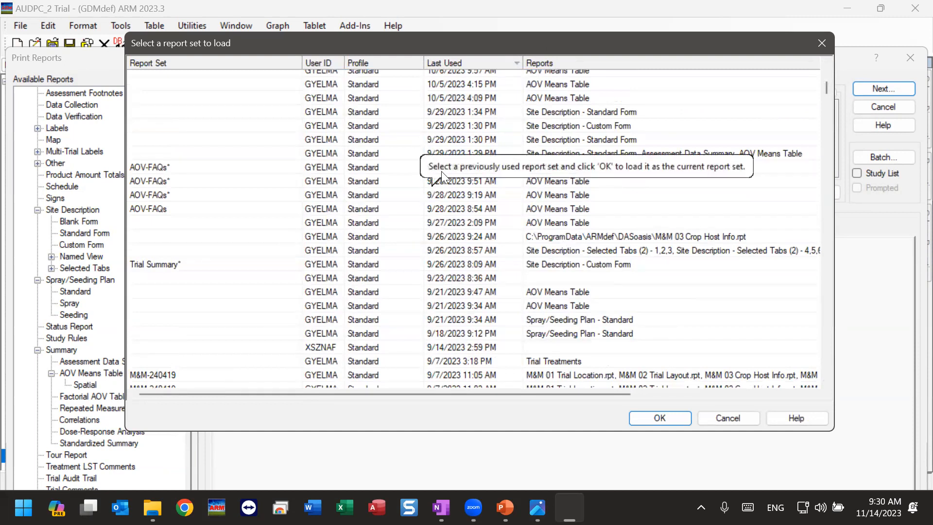
pyautogui.click(452, 223)
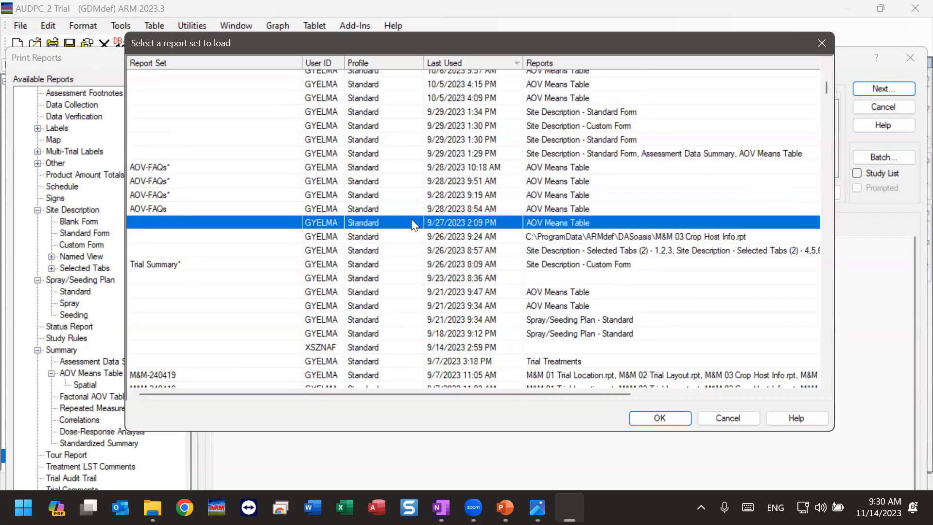
pyautogui.click(661, 418)
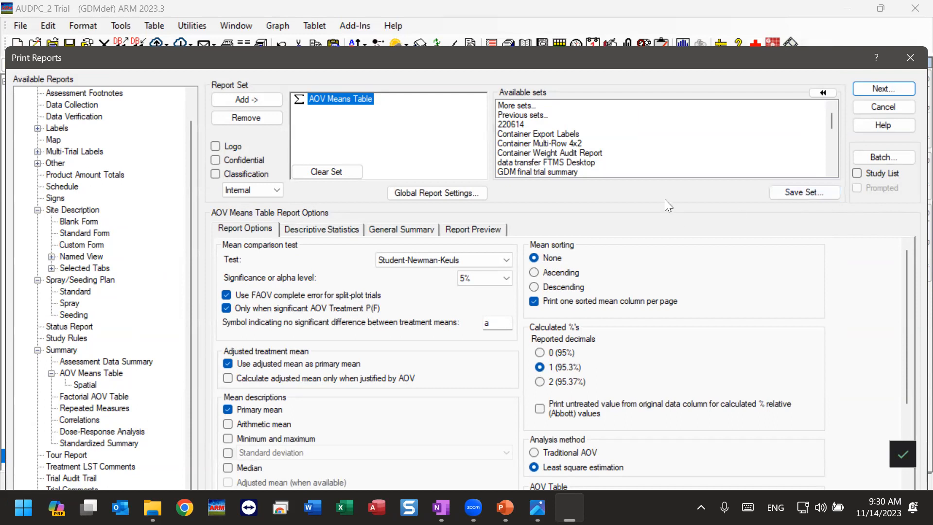
# Step: Examine the older entries in the list of previously used report sets, back to September 2021, and close it without loading one
pyautogui.click(519, 117)
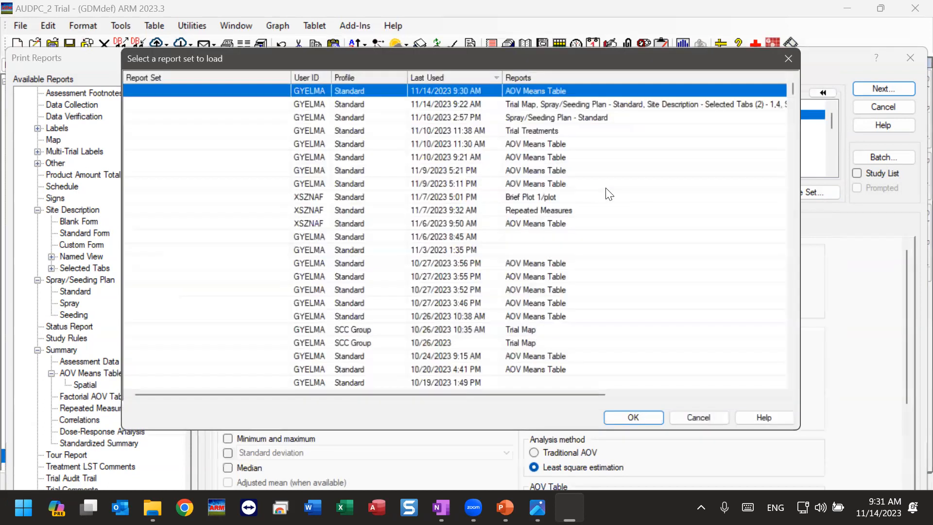
pyautogui.click(813, 103)
pyautogui.moveTo(814, 103); pyautogui.dragTo(814, 237)
pyautogui.moveTo(816, 289); pyautogui.dragTo(813, 384)
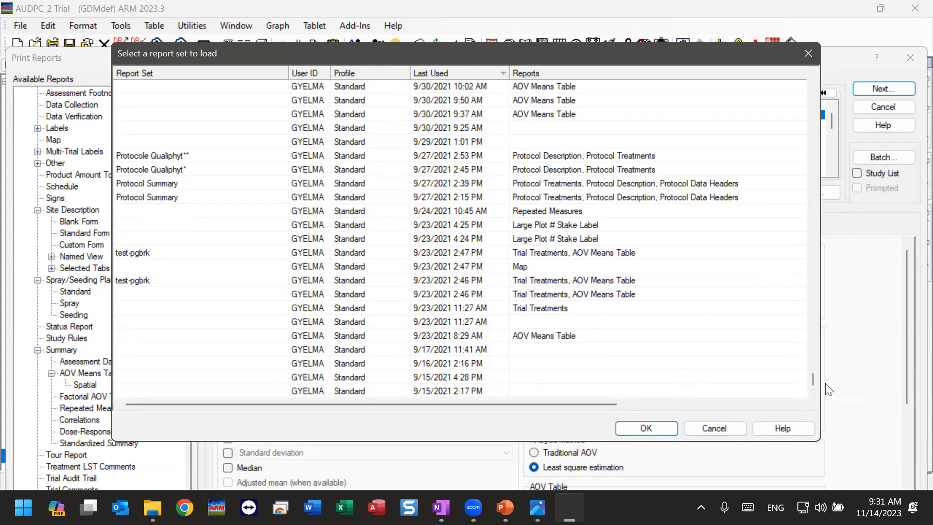
pyautogui.moveTo(812, 380); pyautogui.dragTo(812, 372)
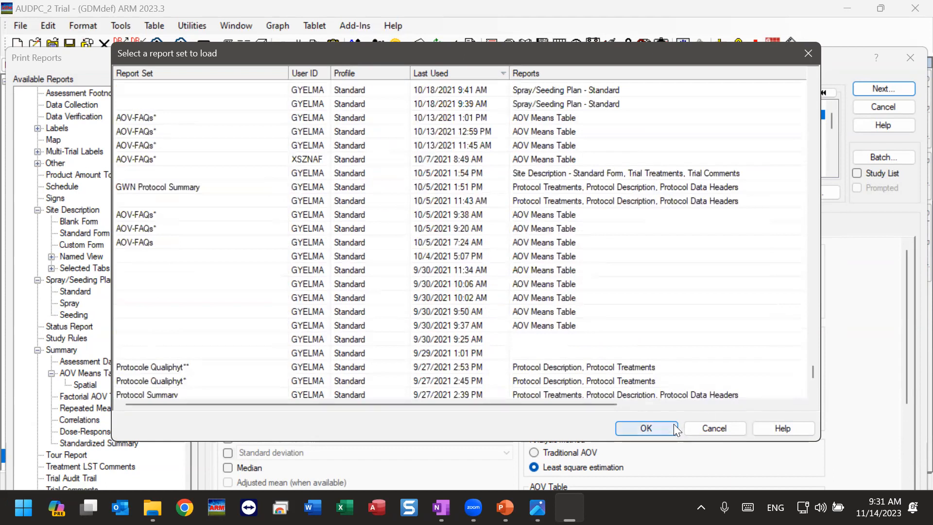
pyautogui.click(714, 428)
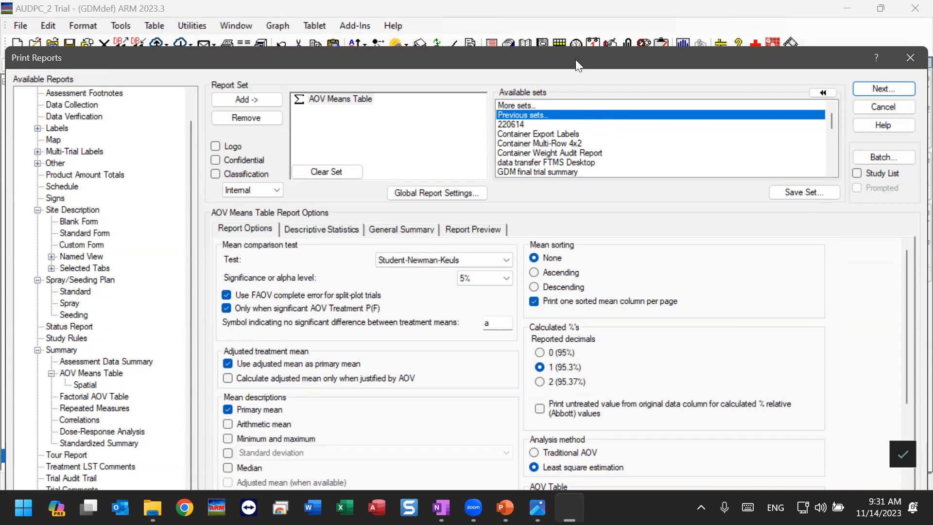
# Step: Look through the whole list of available saved report sets, from More sets to webinar Sept
pyautogui.moveTo(575, 55); pyautogui.dragTo(577, 21)
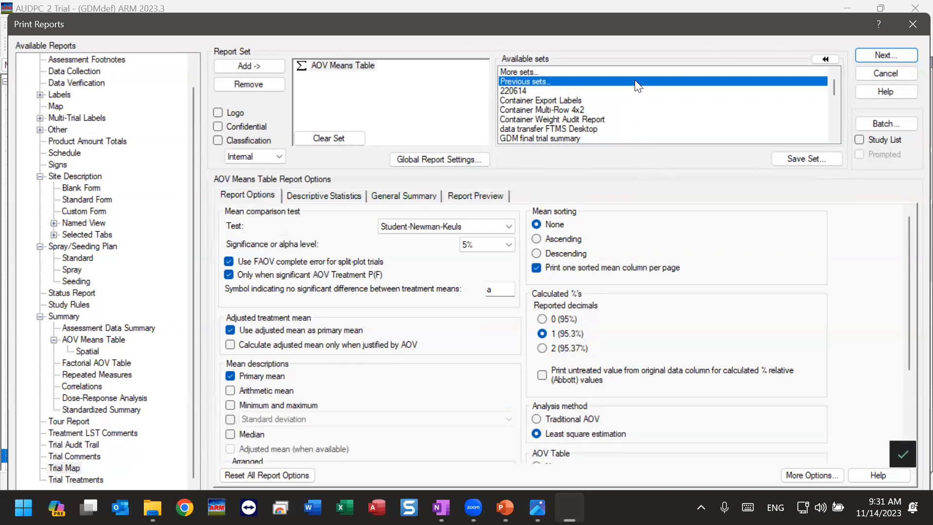
pyautogui.scroll(-4, 569, 99)
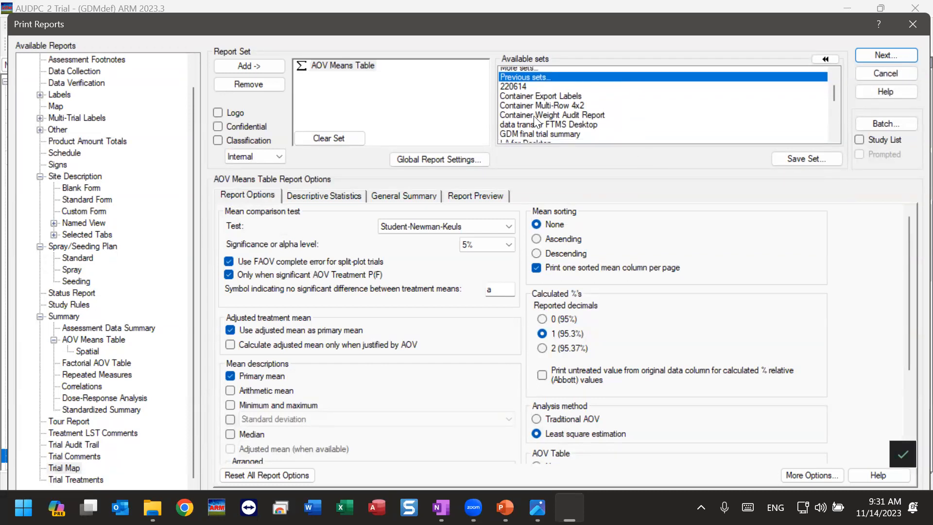
pyautogui.scroll(-5, 597, 111)
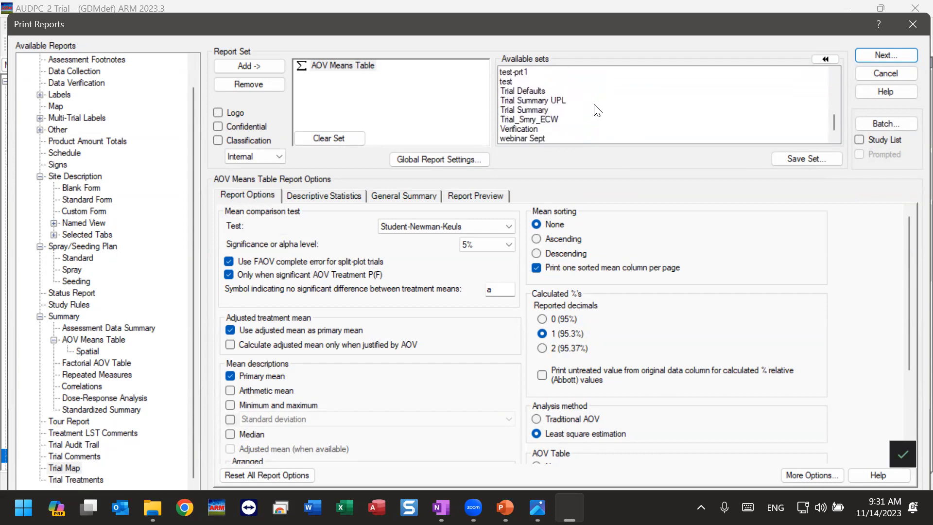
pyautogui.scroll(4, 597, 111)
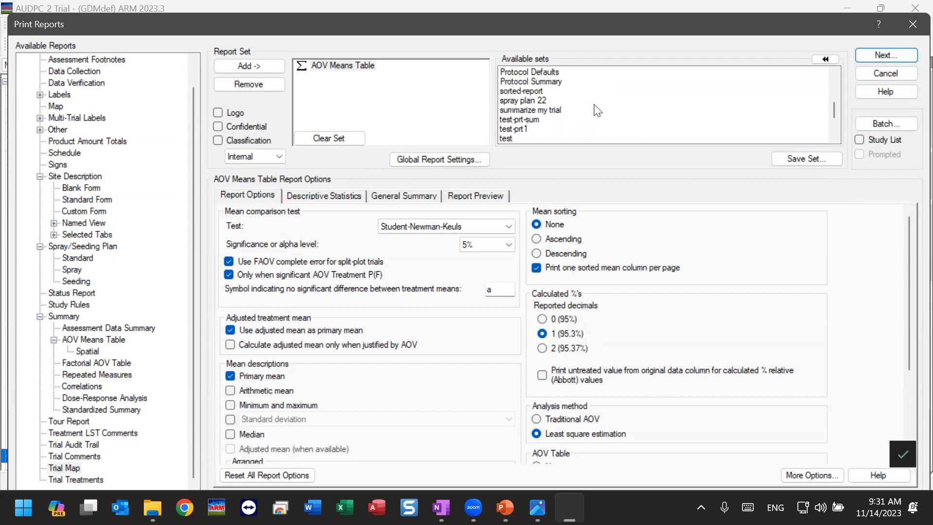
pyautogui.scroll(1, 597, 111)
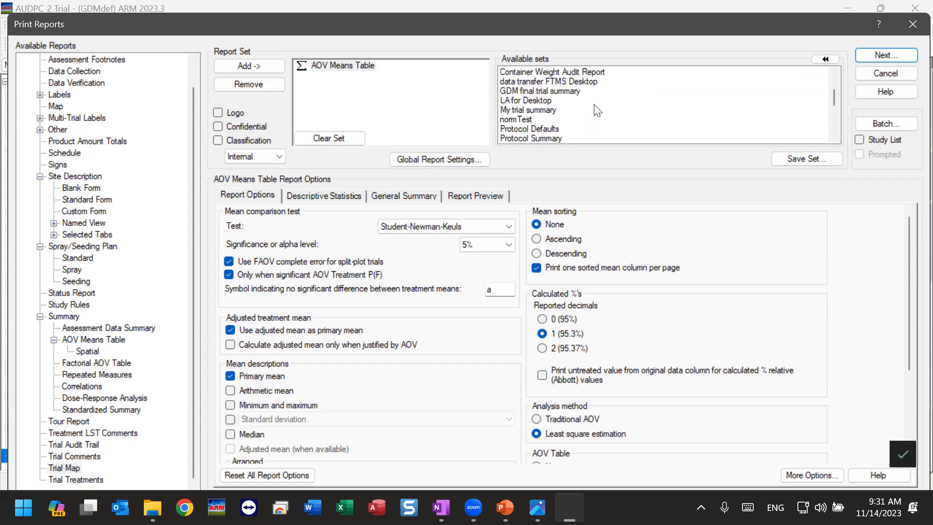
pyautogui.scroll(-3, 598, 111)
pyautogui.scroll(3, 597, 111)
pyautogui.moveTo(833, 97)
pyautogui.mouseDown()
pyautogui.moveTo(838, 89)
pyautogui.moveTo(827, 87)
pyautogui.mouseUp()
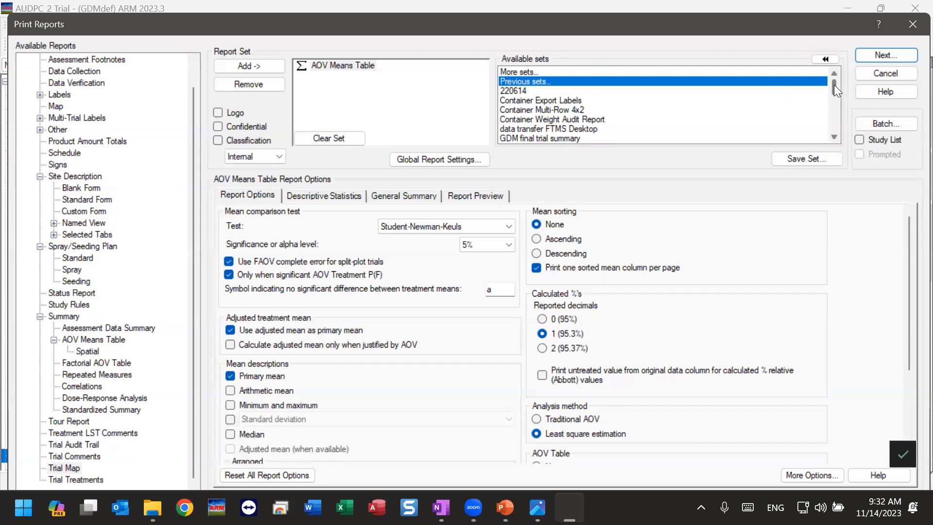
pyautogui.moveTo(834, 84); pyautogui.dragTo(827, 95)
pyautogui.scroll(-2, 510, 96)
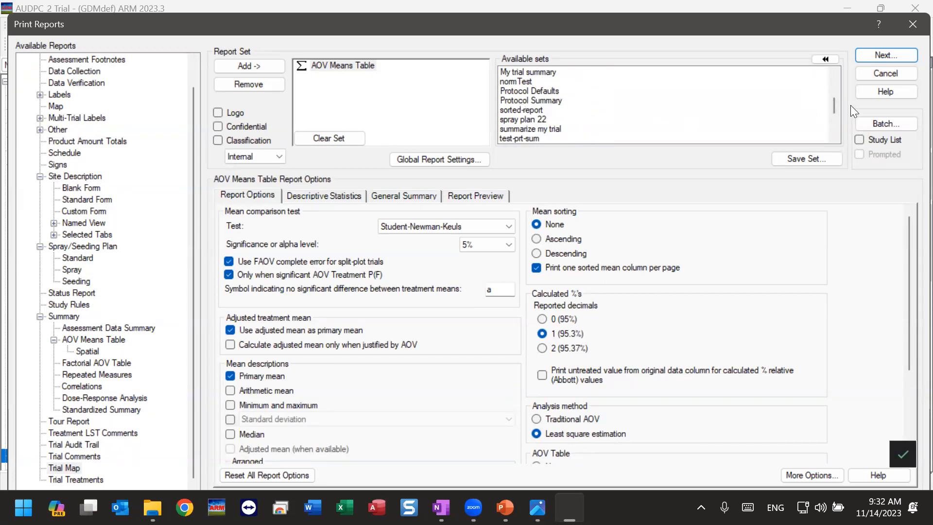
pyautogui.moveTo(837, 104); pyautogui.dragTo(829, 122)
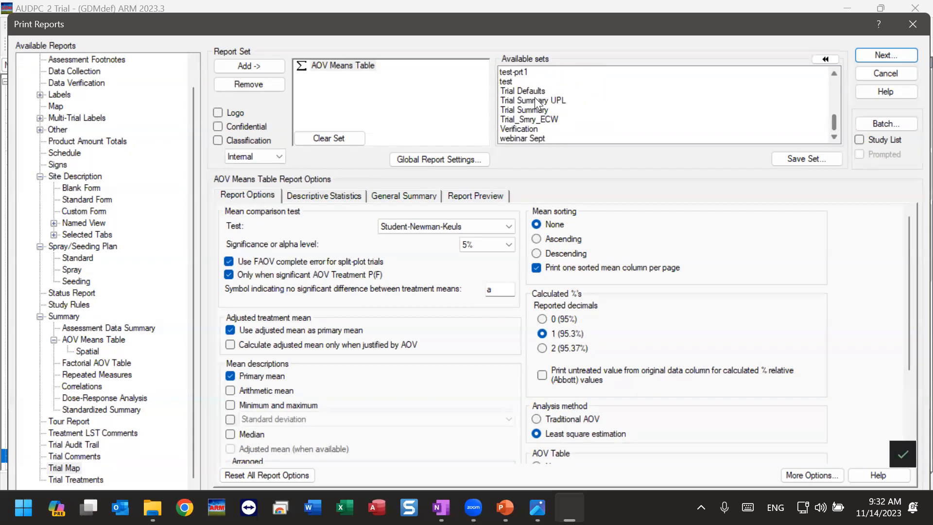